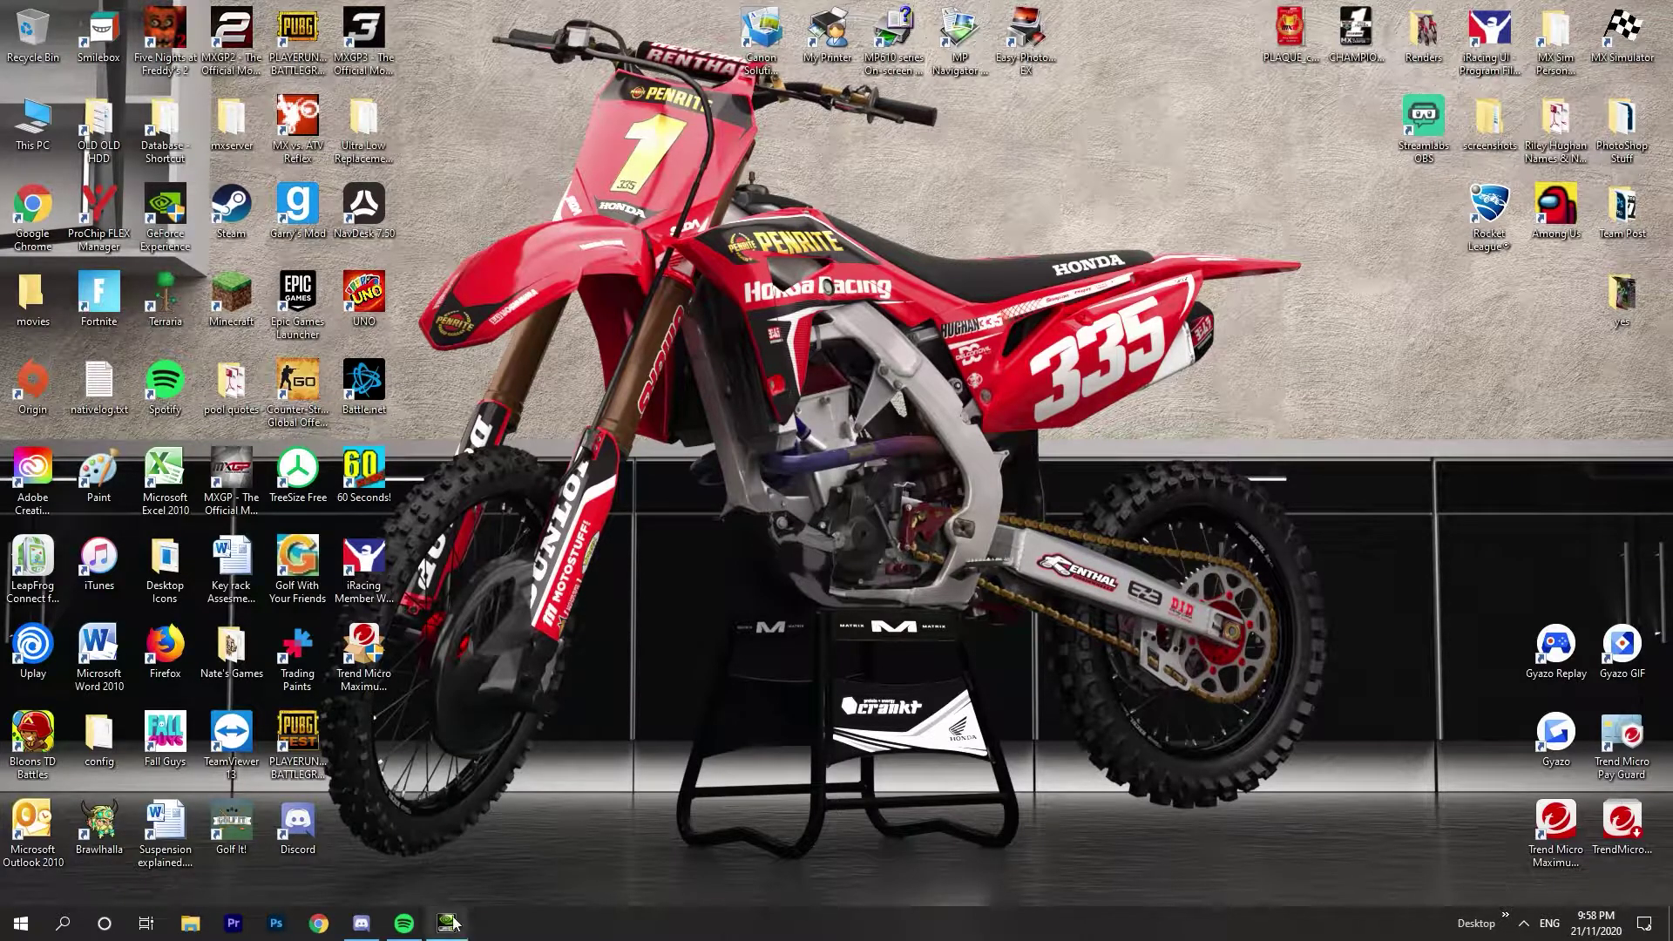
Open the NVIDIA Control Panel's Manage 3D Settings and view the Global Settings.
right_click(600, 554)
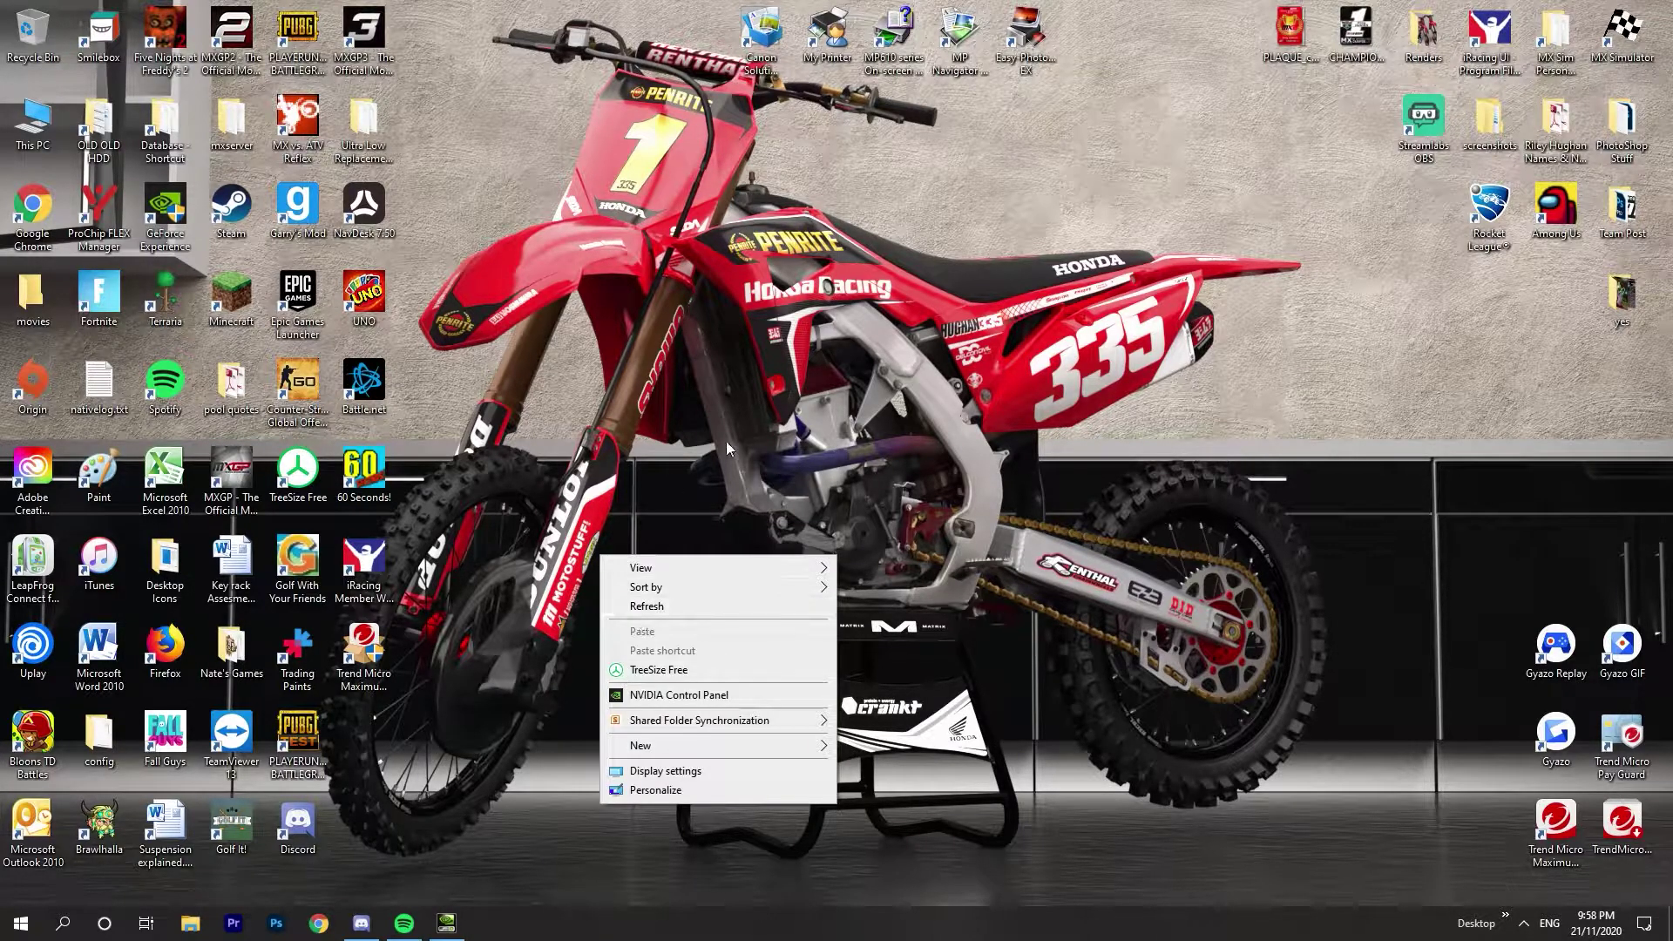
left_click(677, 694)
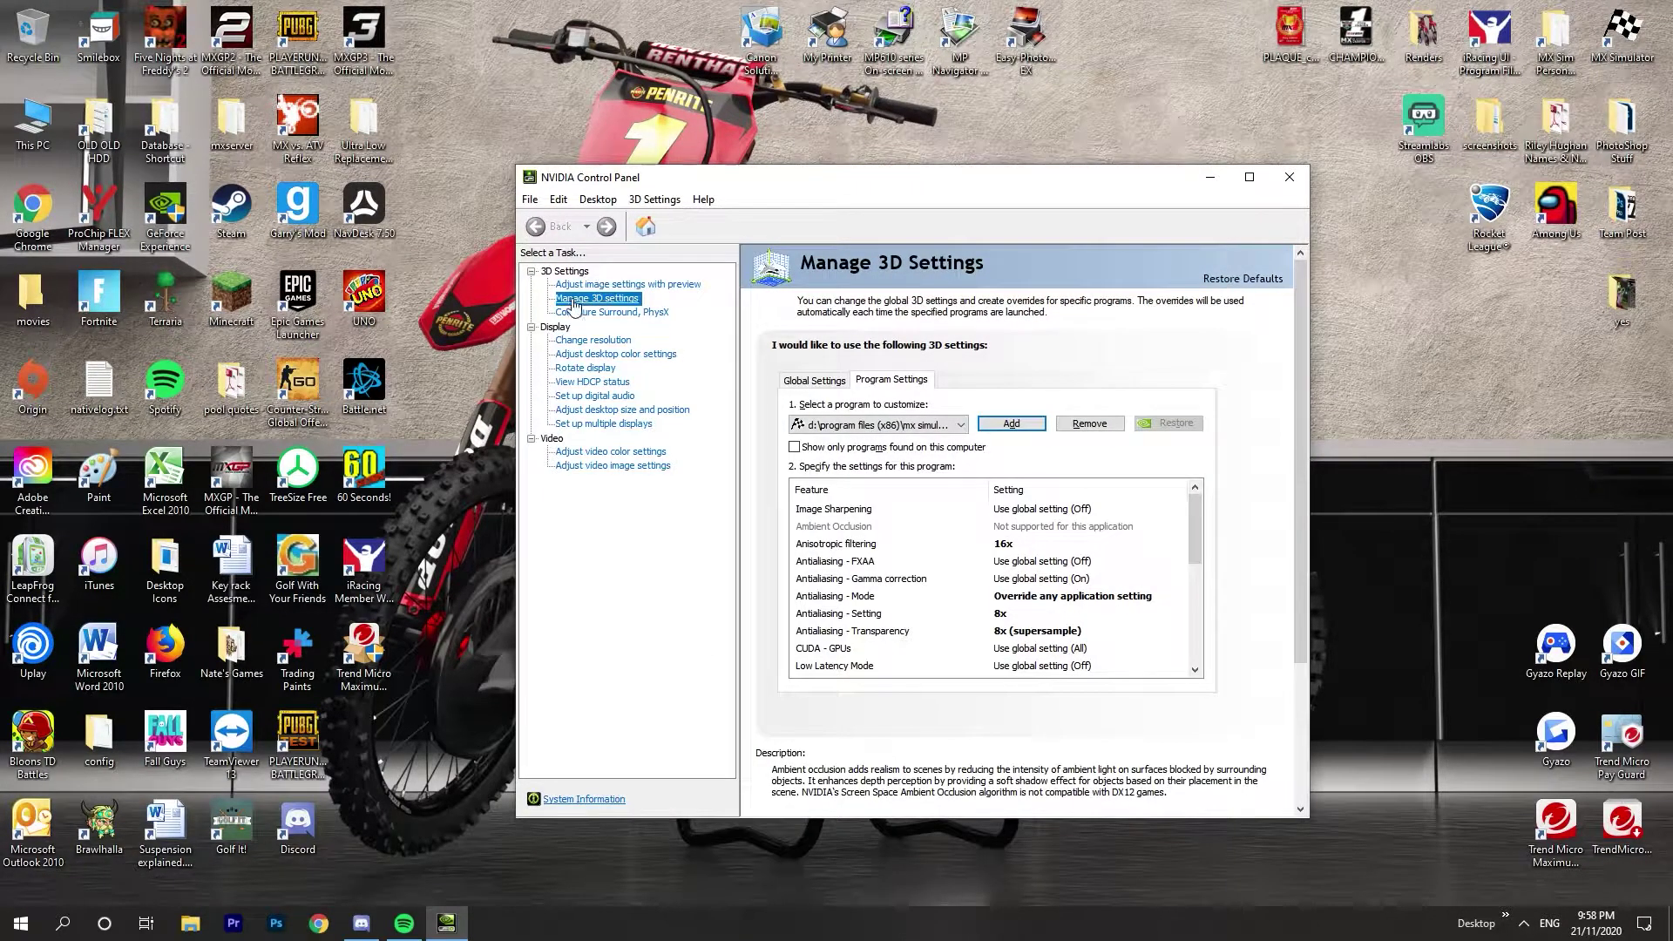
left_click(817, 383)
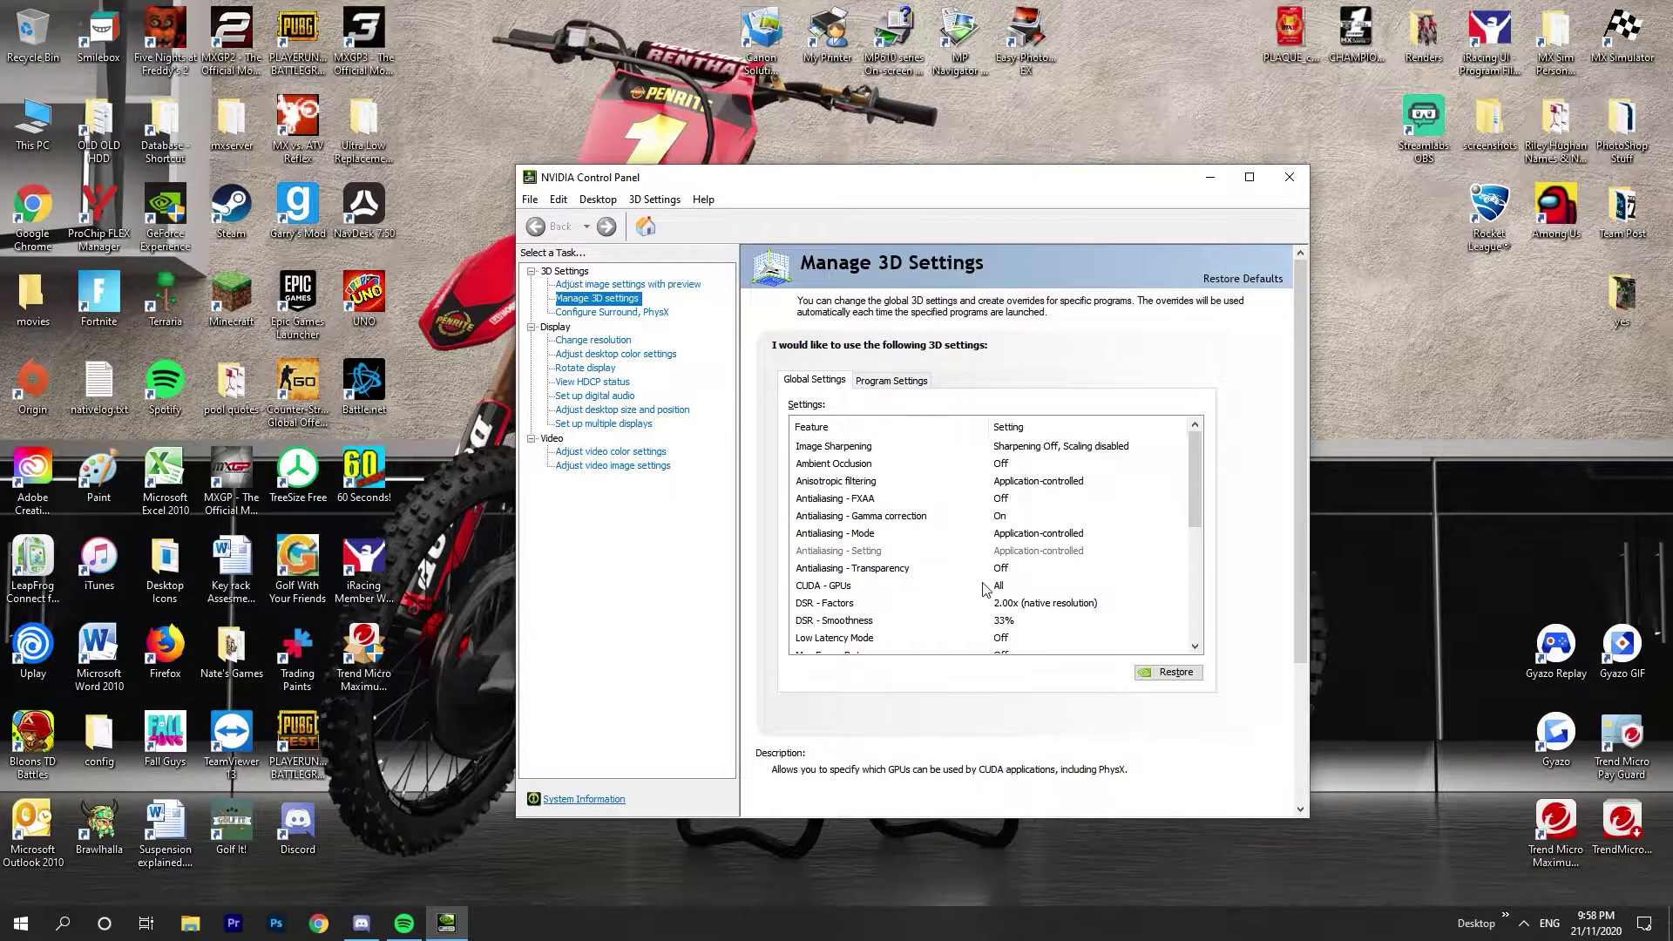
Review the MX Simulator Program Settings list, then minimize the NVIDIA Control Panel.
left_click(888, 377)
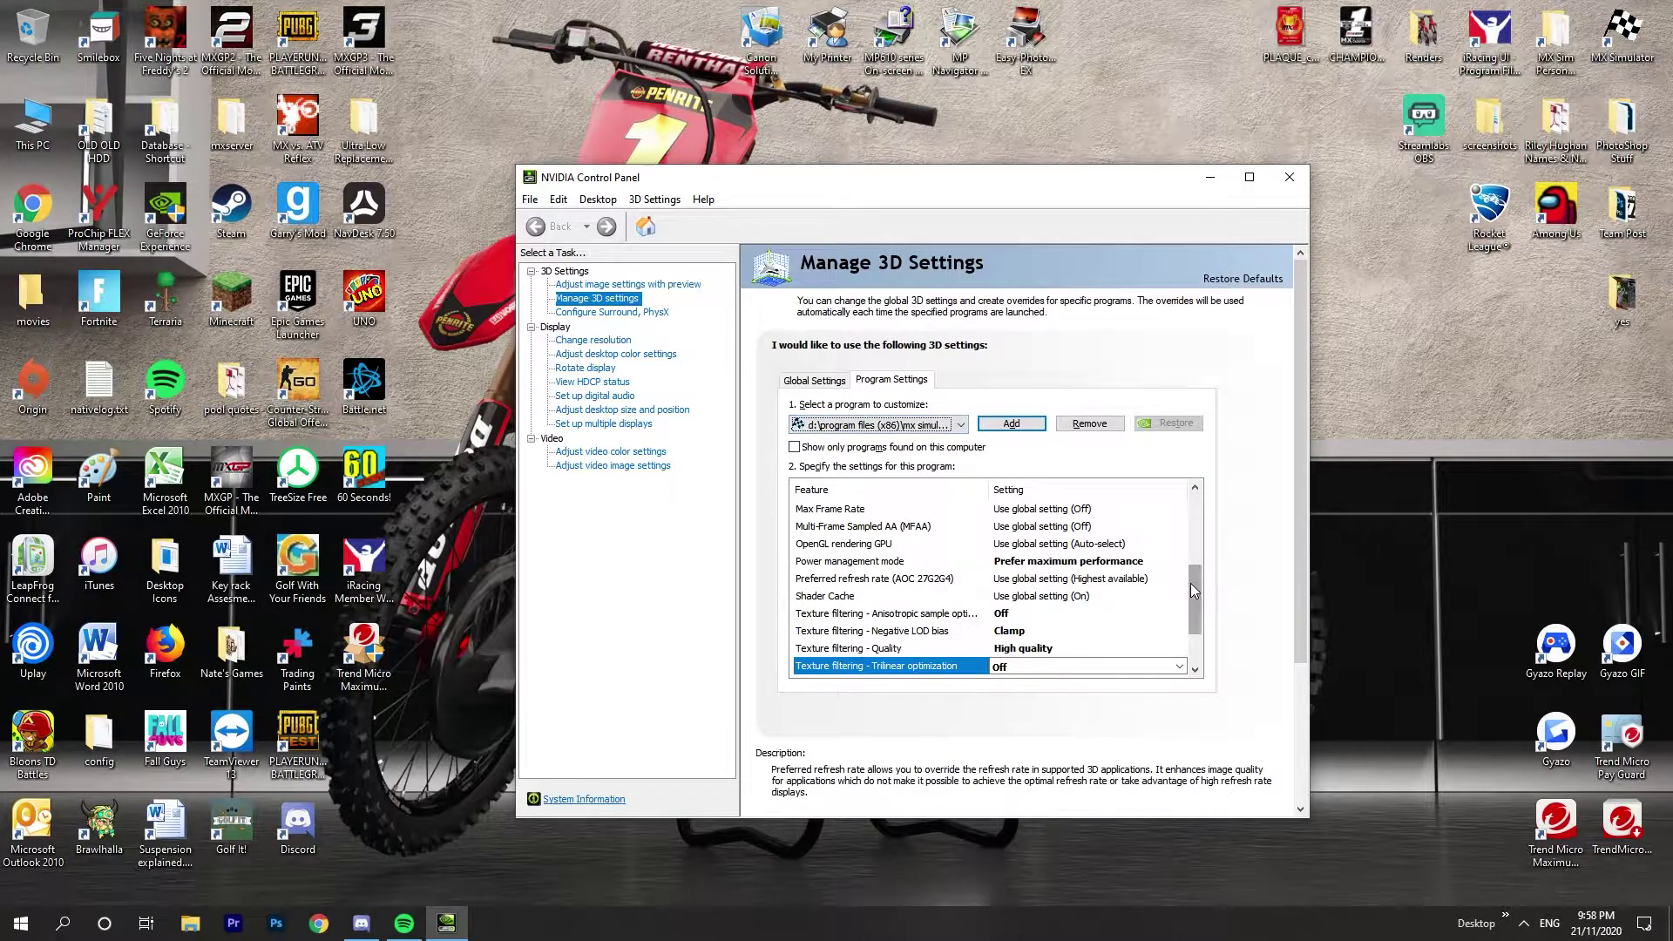
left_click_drag(1192, 590, 1198, 514)
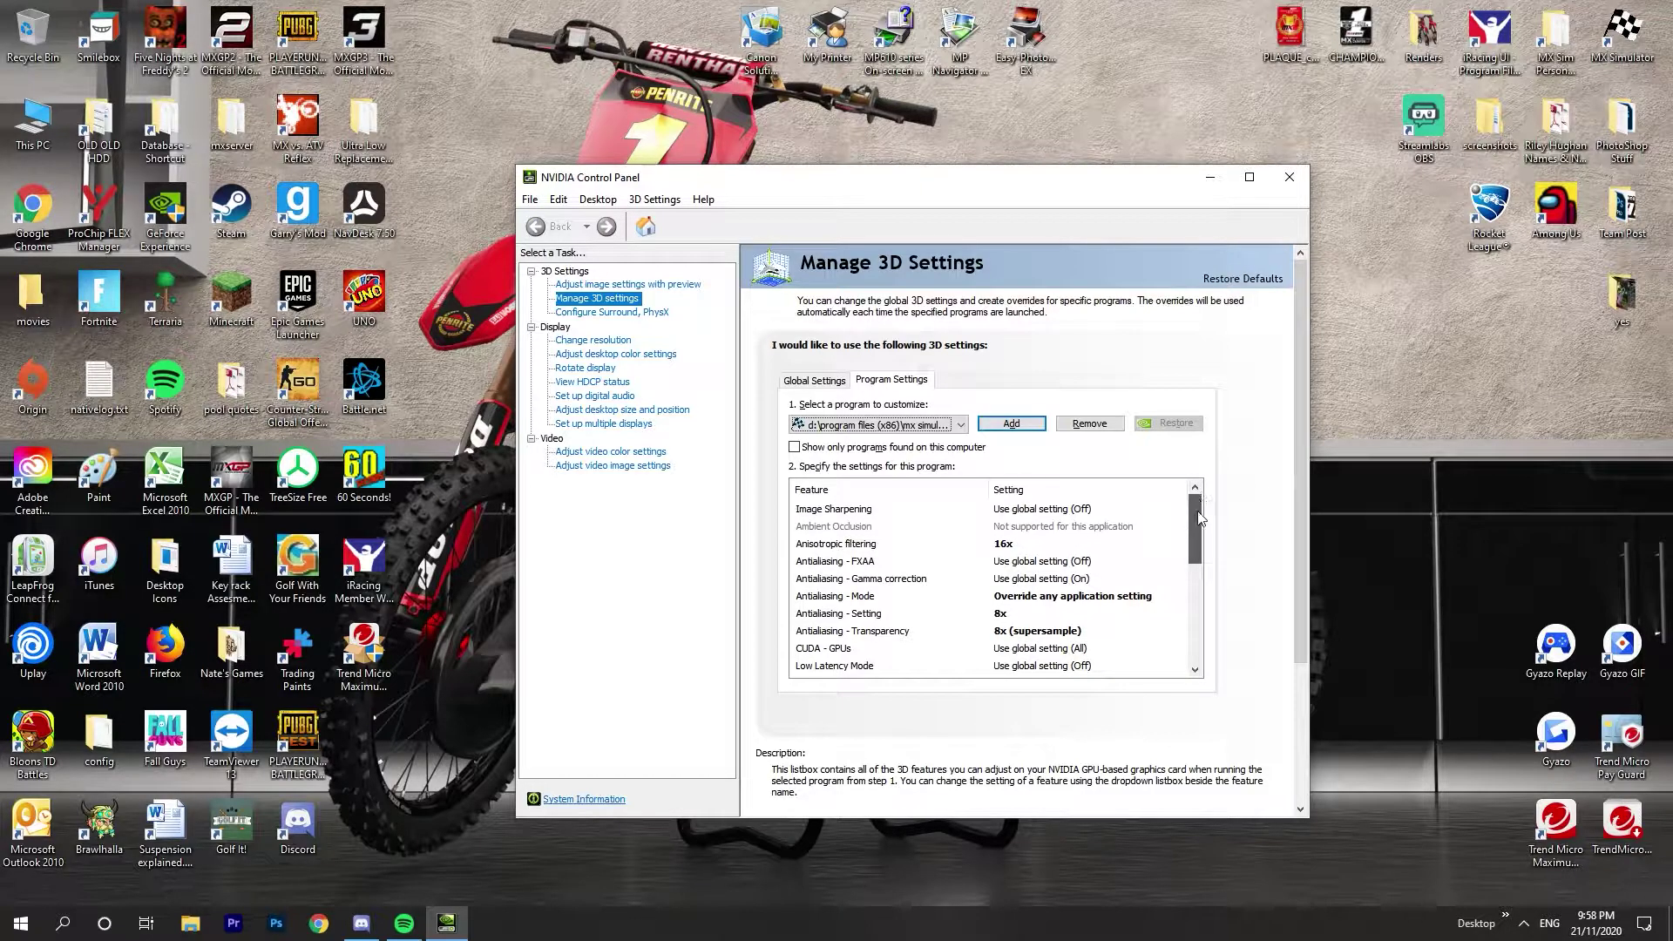
left_click_drag(1197, 516, 1190, 624)
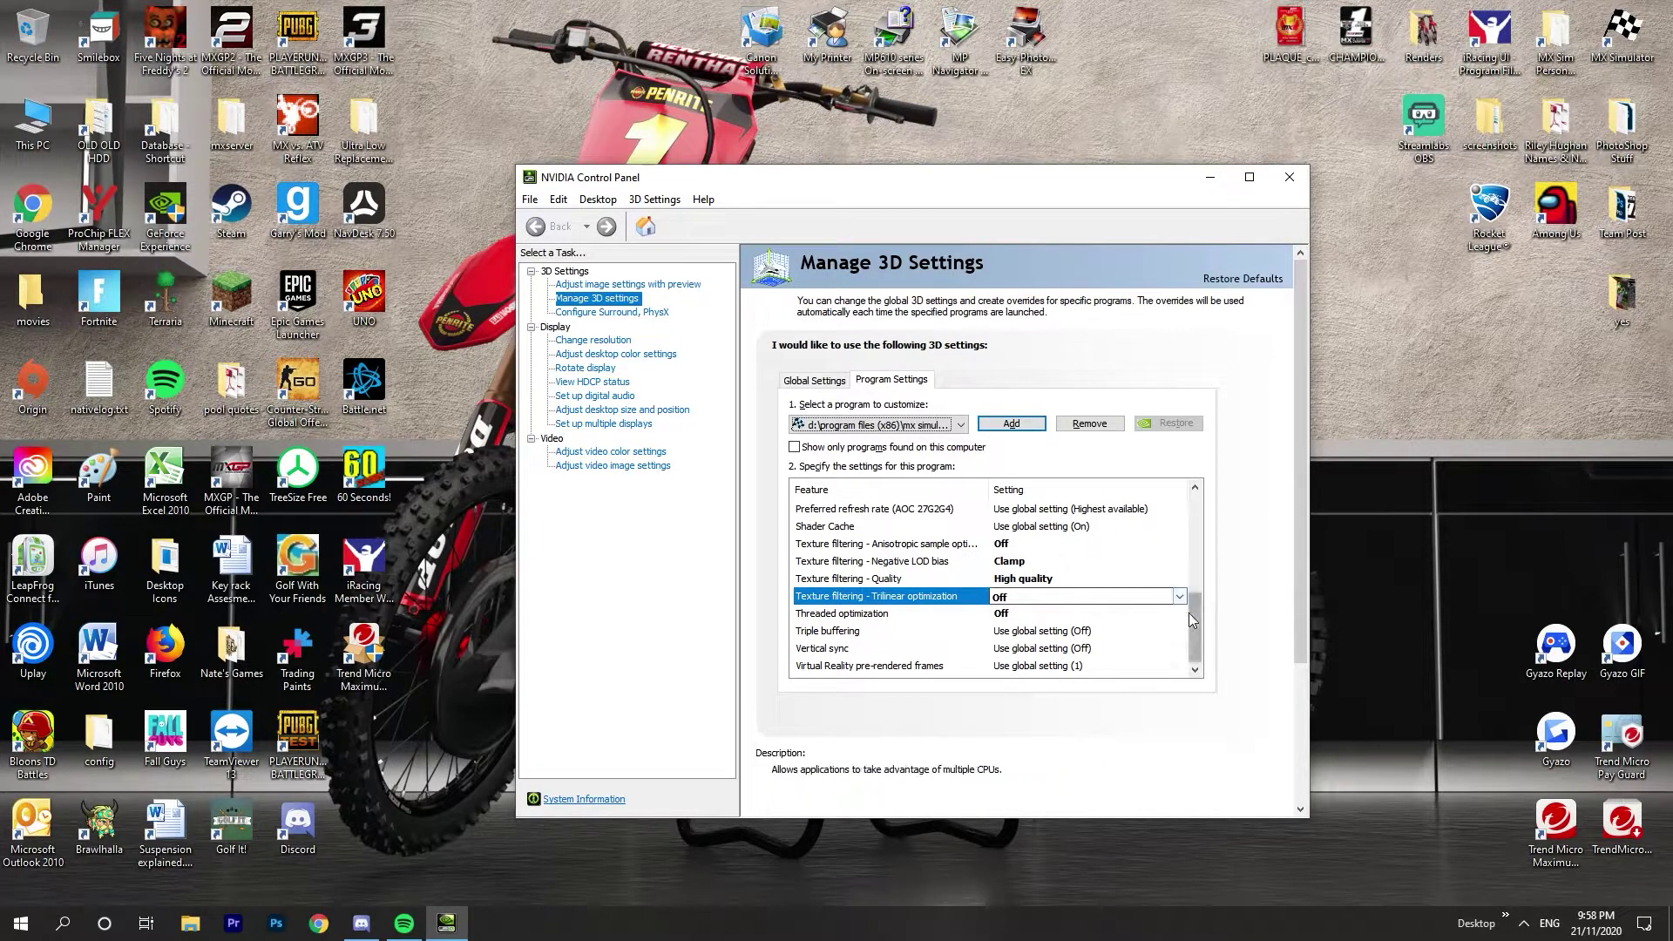
left_click_drag(1188, 613, 1190, 499)
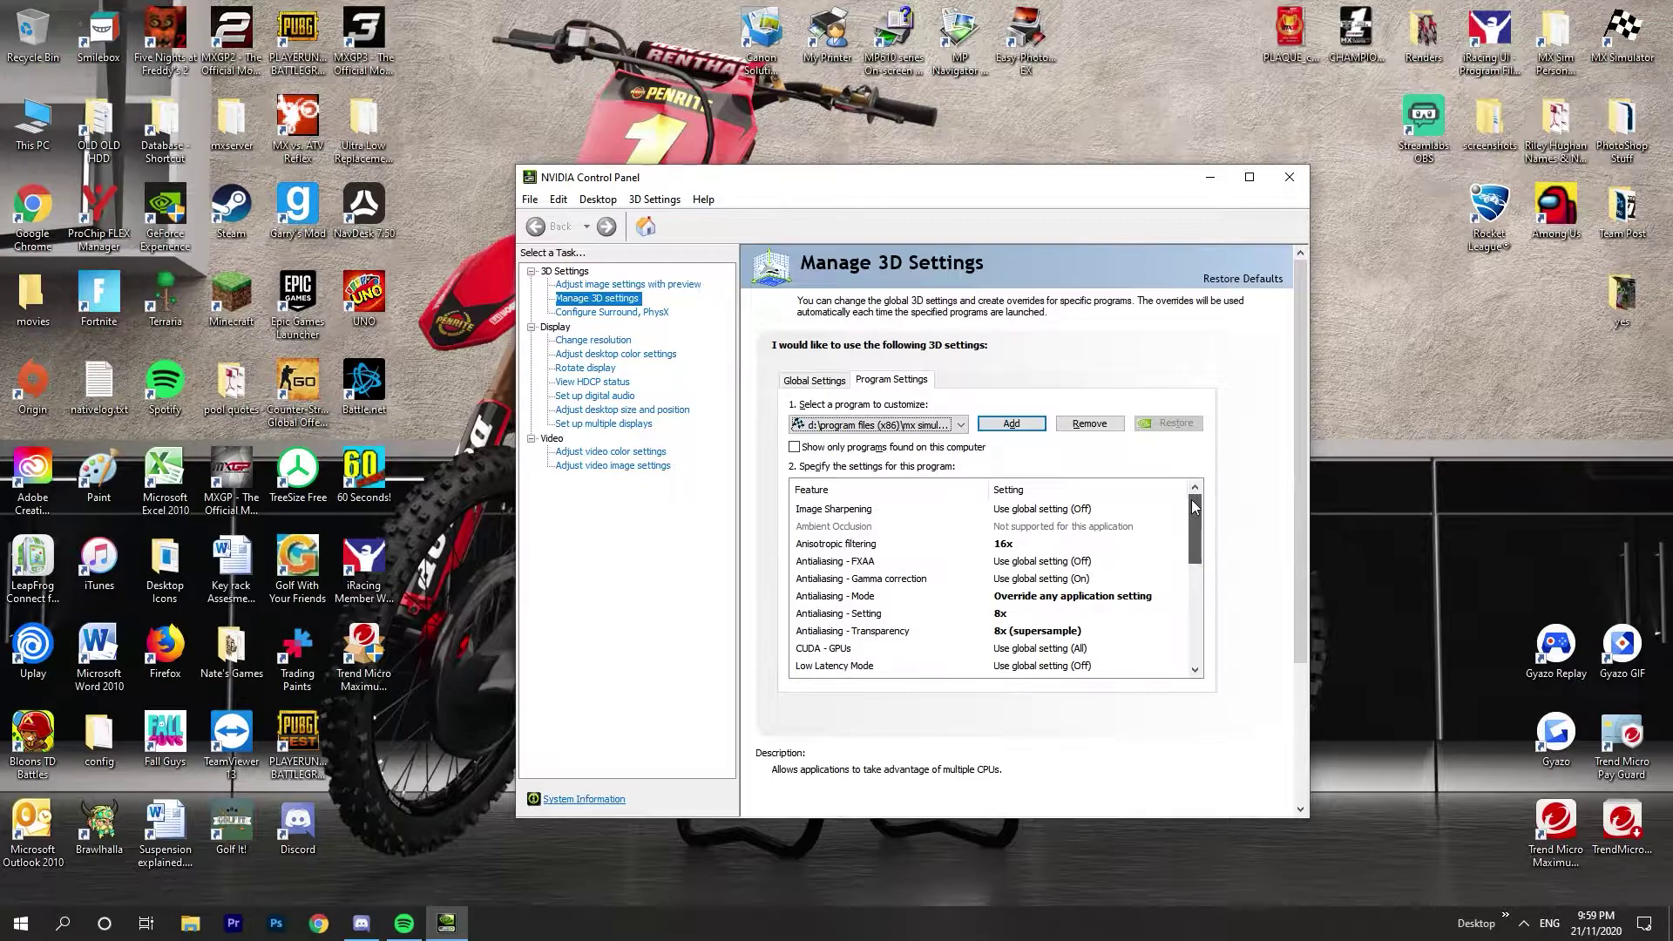
left_click(1210, 177)
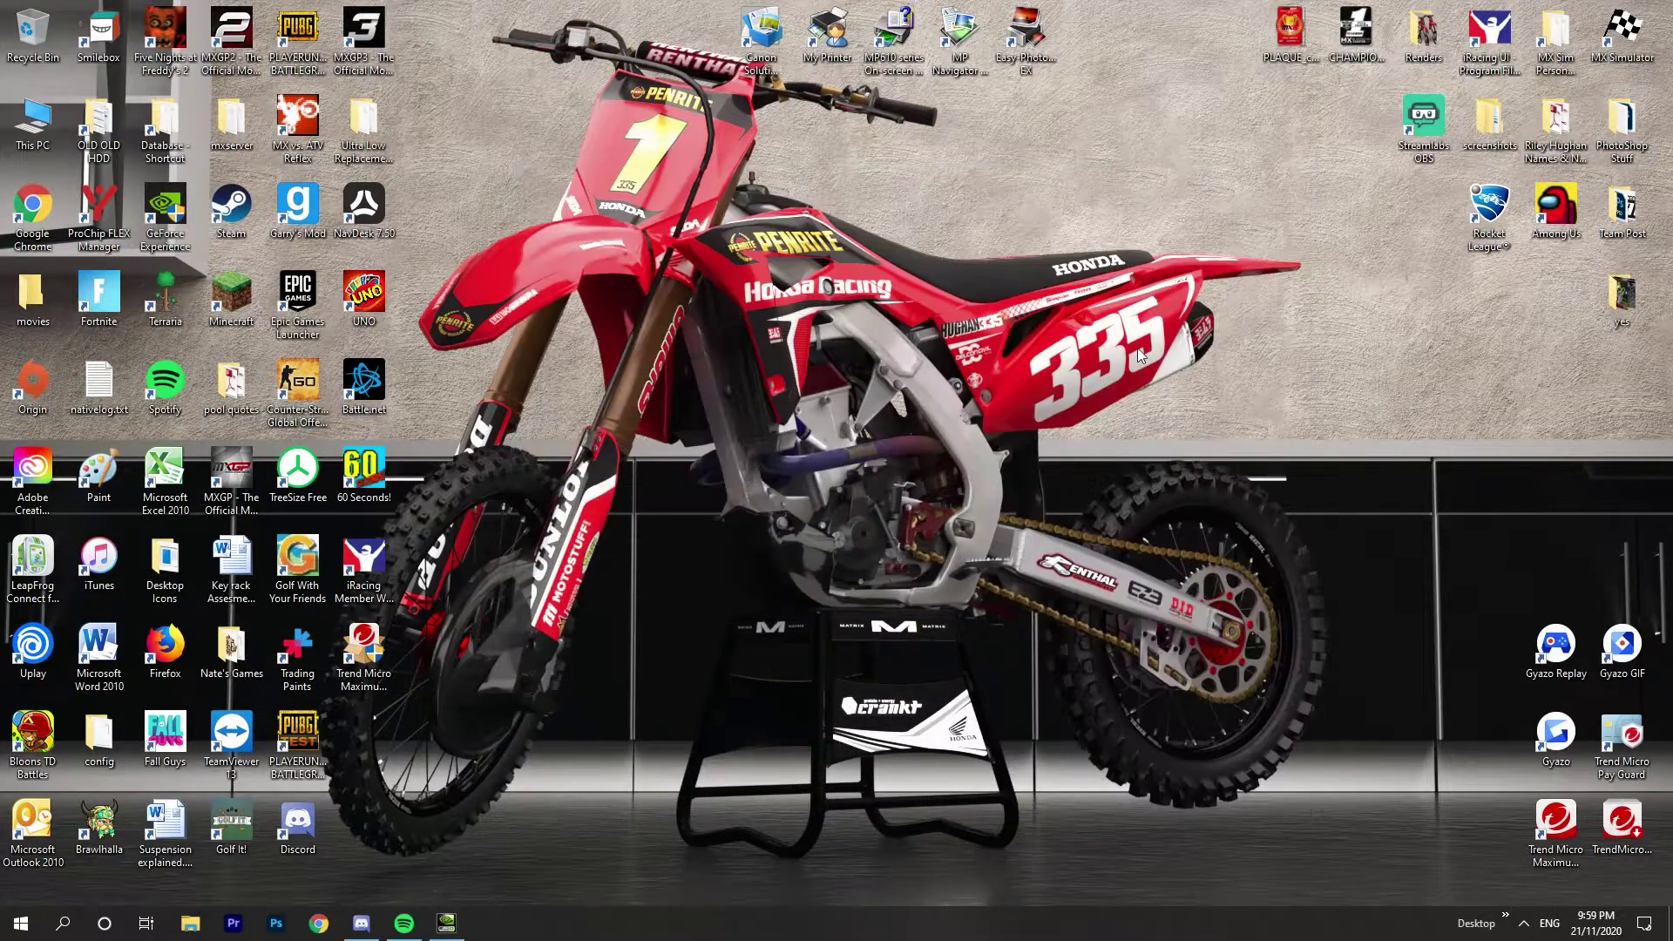
right_click(1624, 36)
left_click(1451, 478)
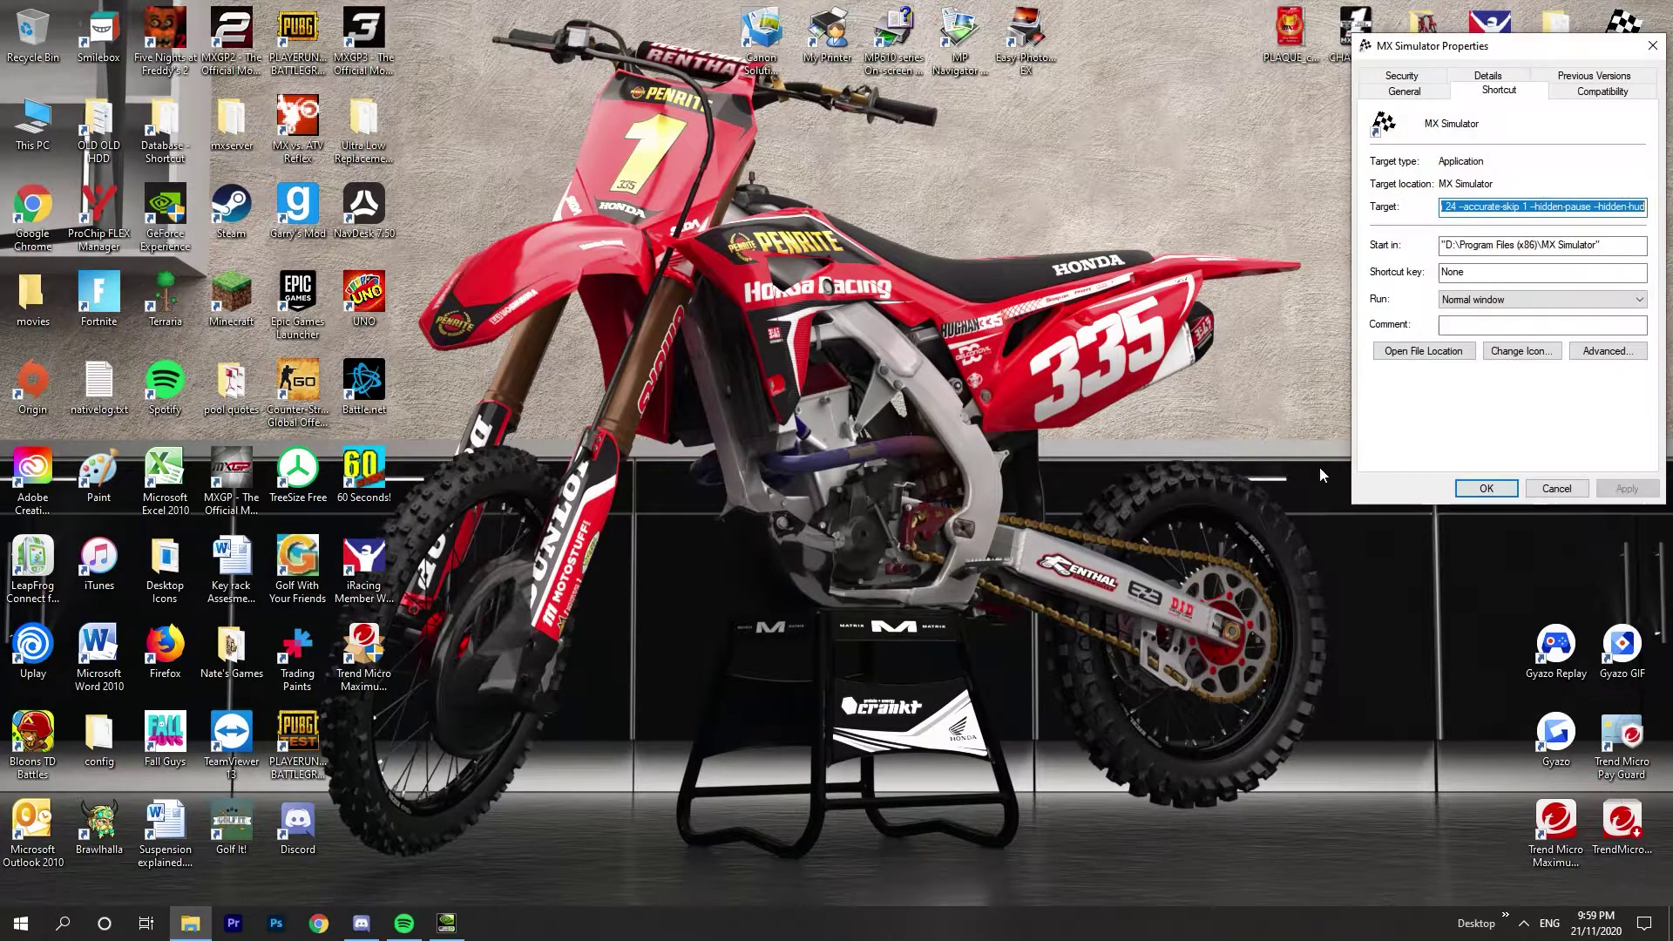
left_click(1542, 209)
left_click_drag(1530, 210, 1655, 214)
left_click(1637, 210)
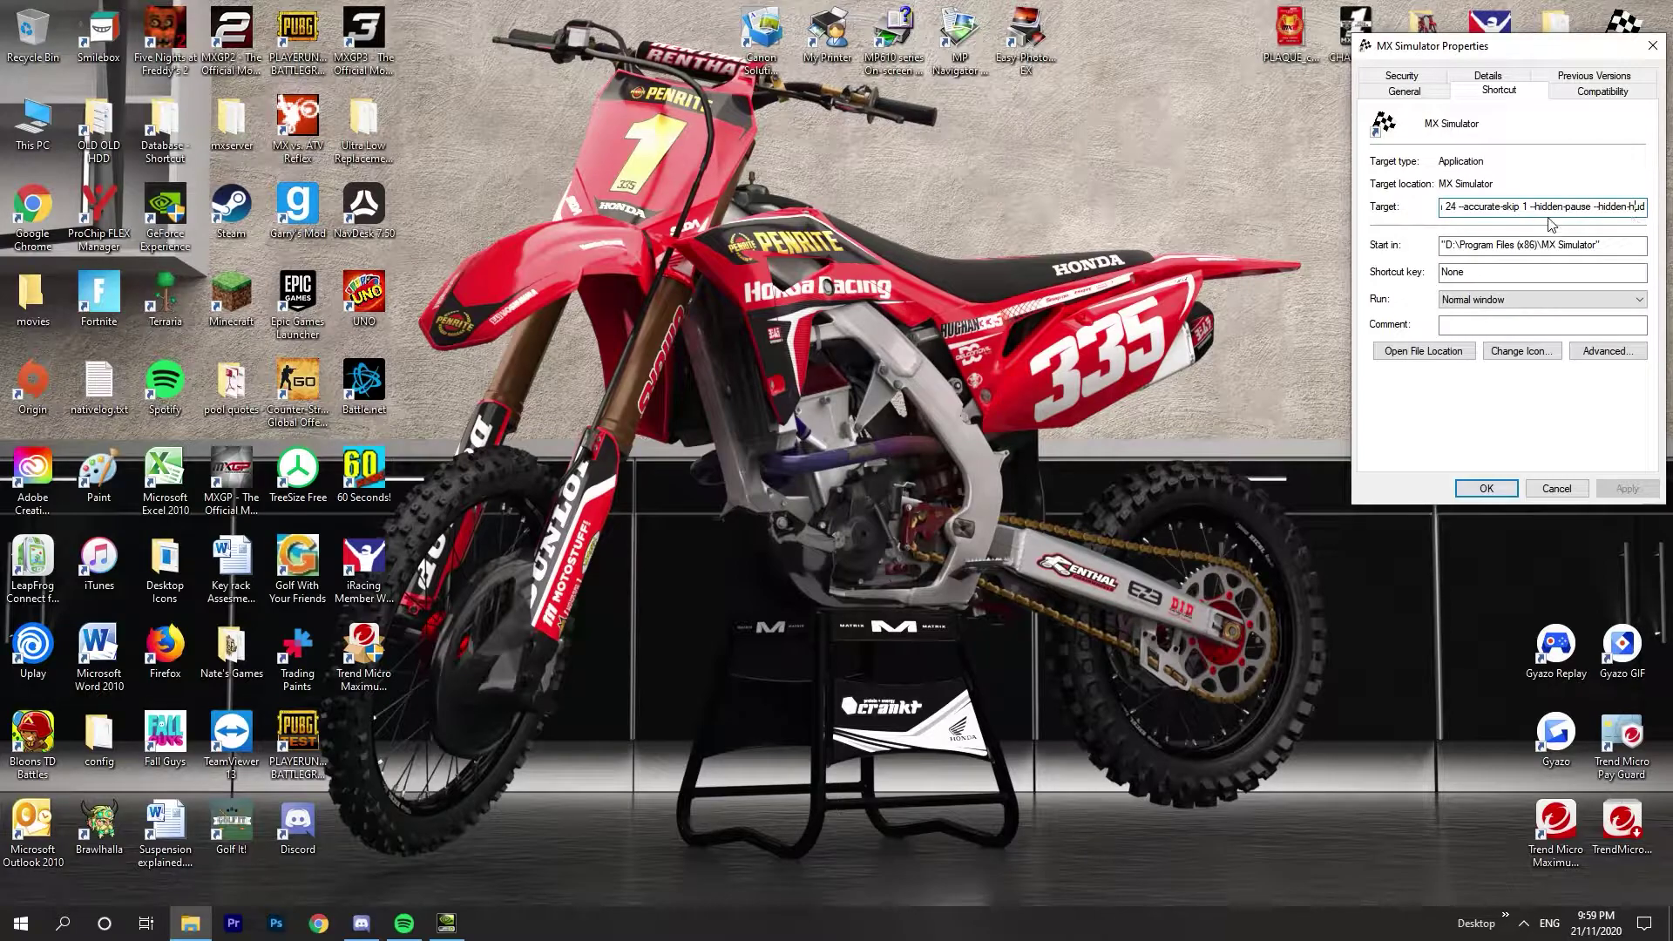
left_click_drag(1531, 210, 1636, 212)
left_click(1633, 212)
left_click(1652, 45)
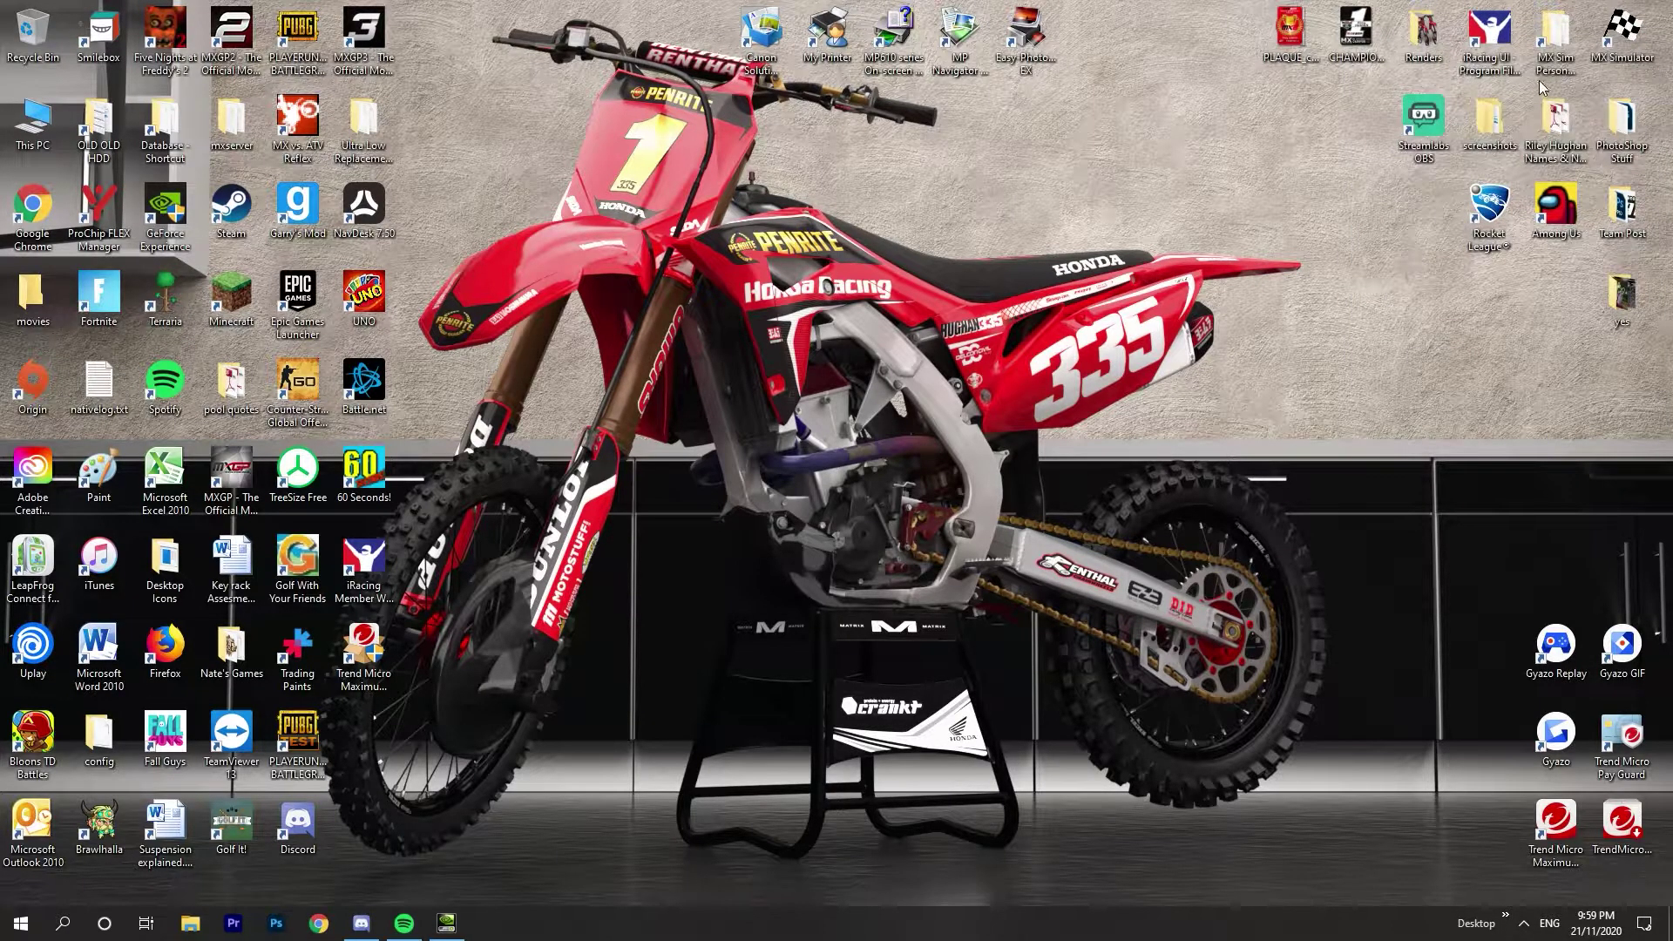
Launch MX Simulator and set Ground Texture Resolution to 1024x1024 in Advanced Graphics Setup.
double_click(1622, 70)
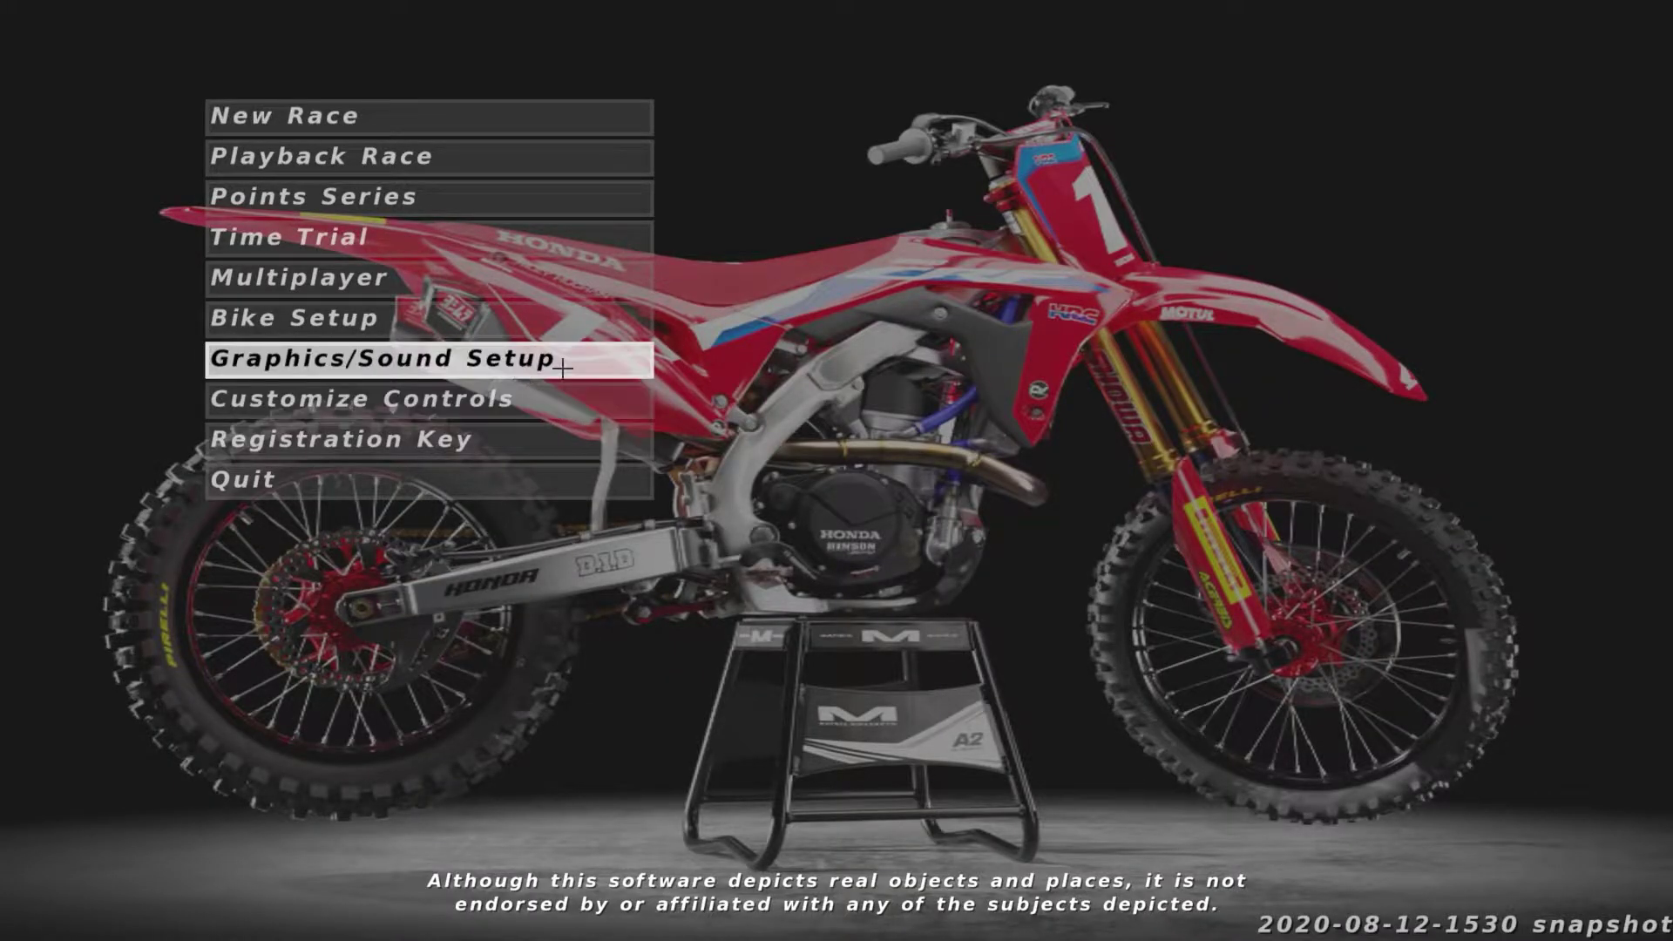
left_click(479, 374)
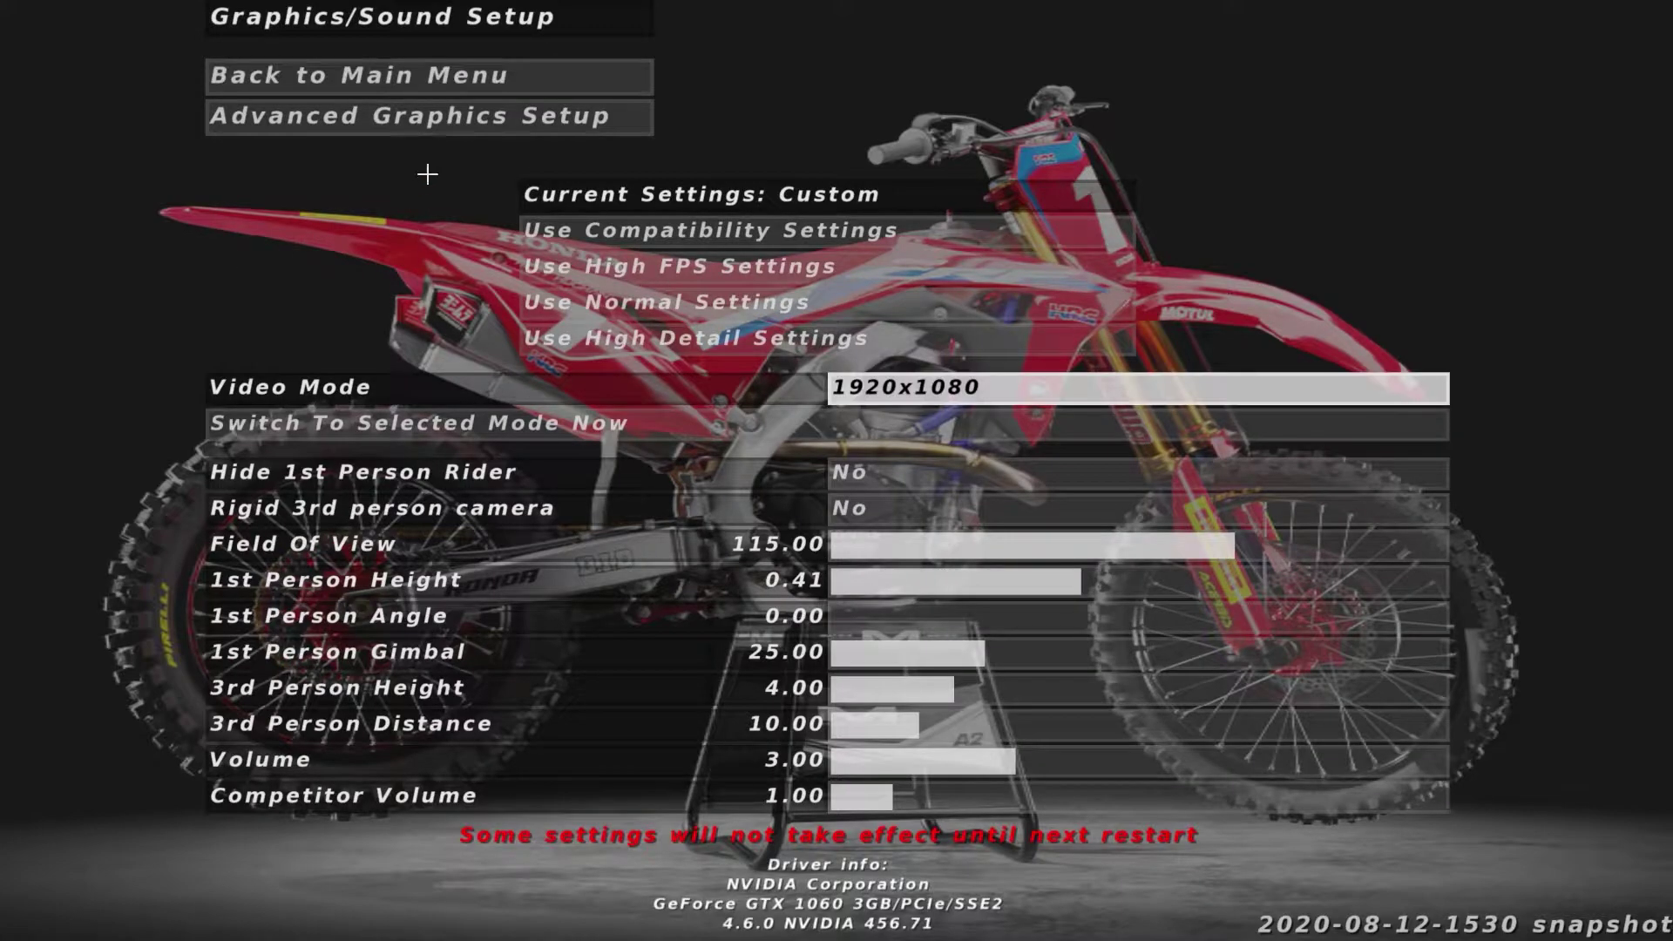
left_click(371, 129)
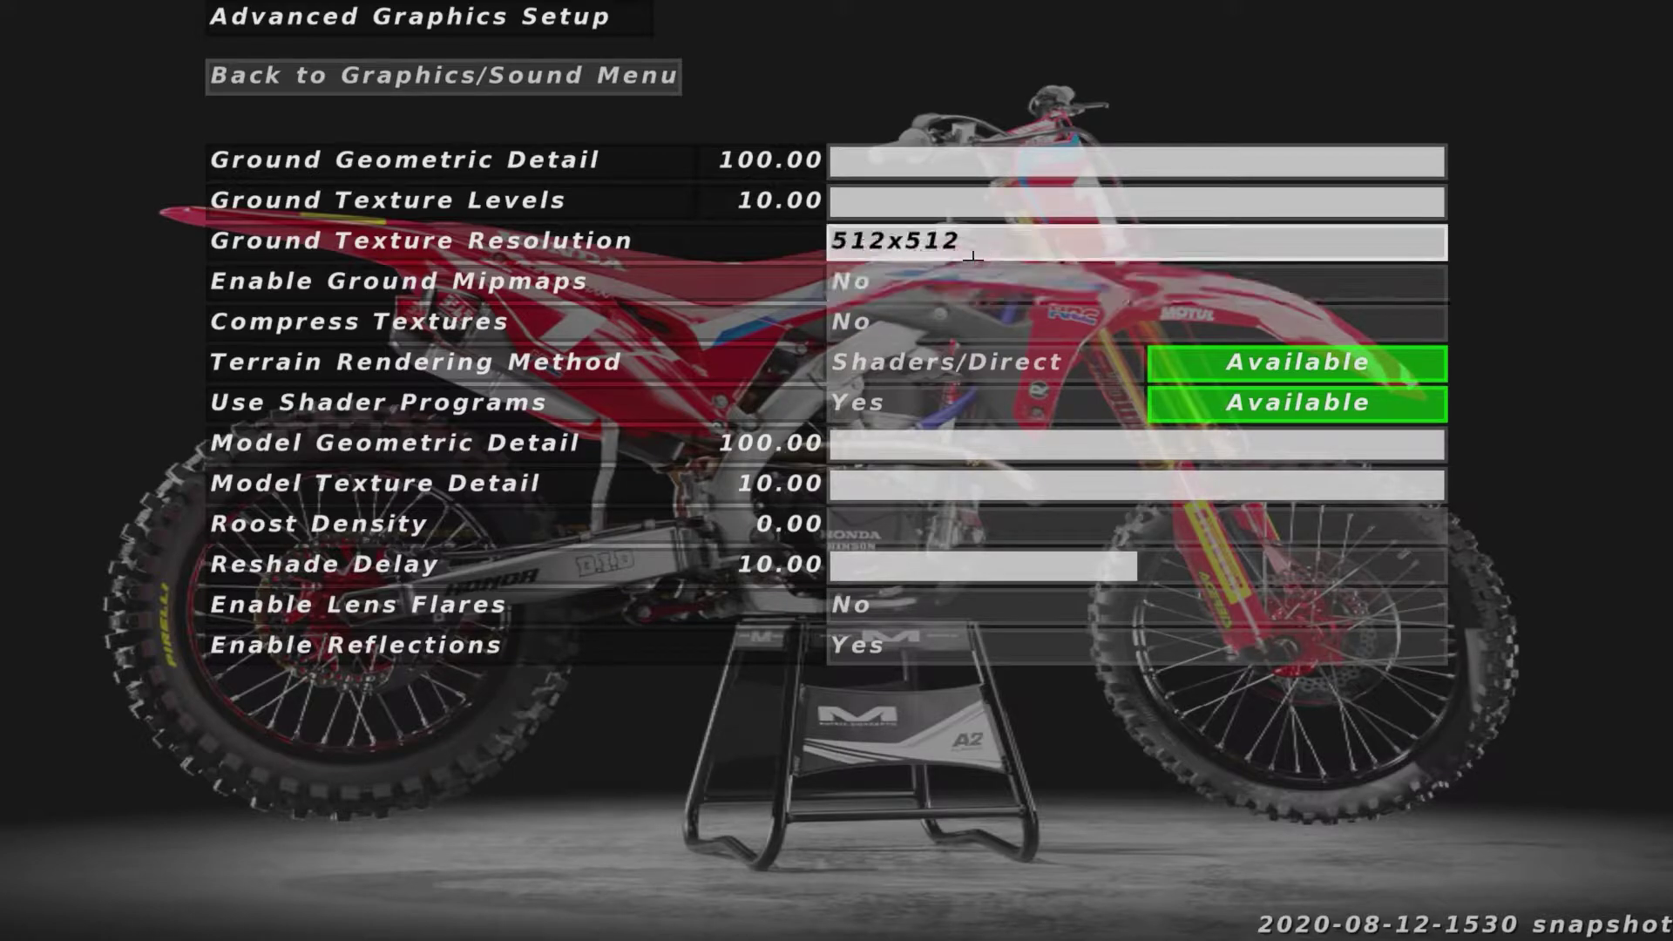
left_click(1022, 253)
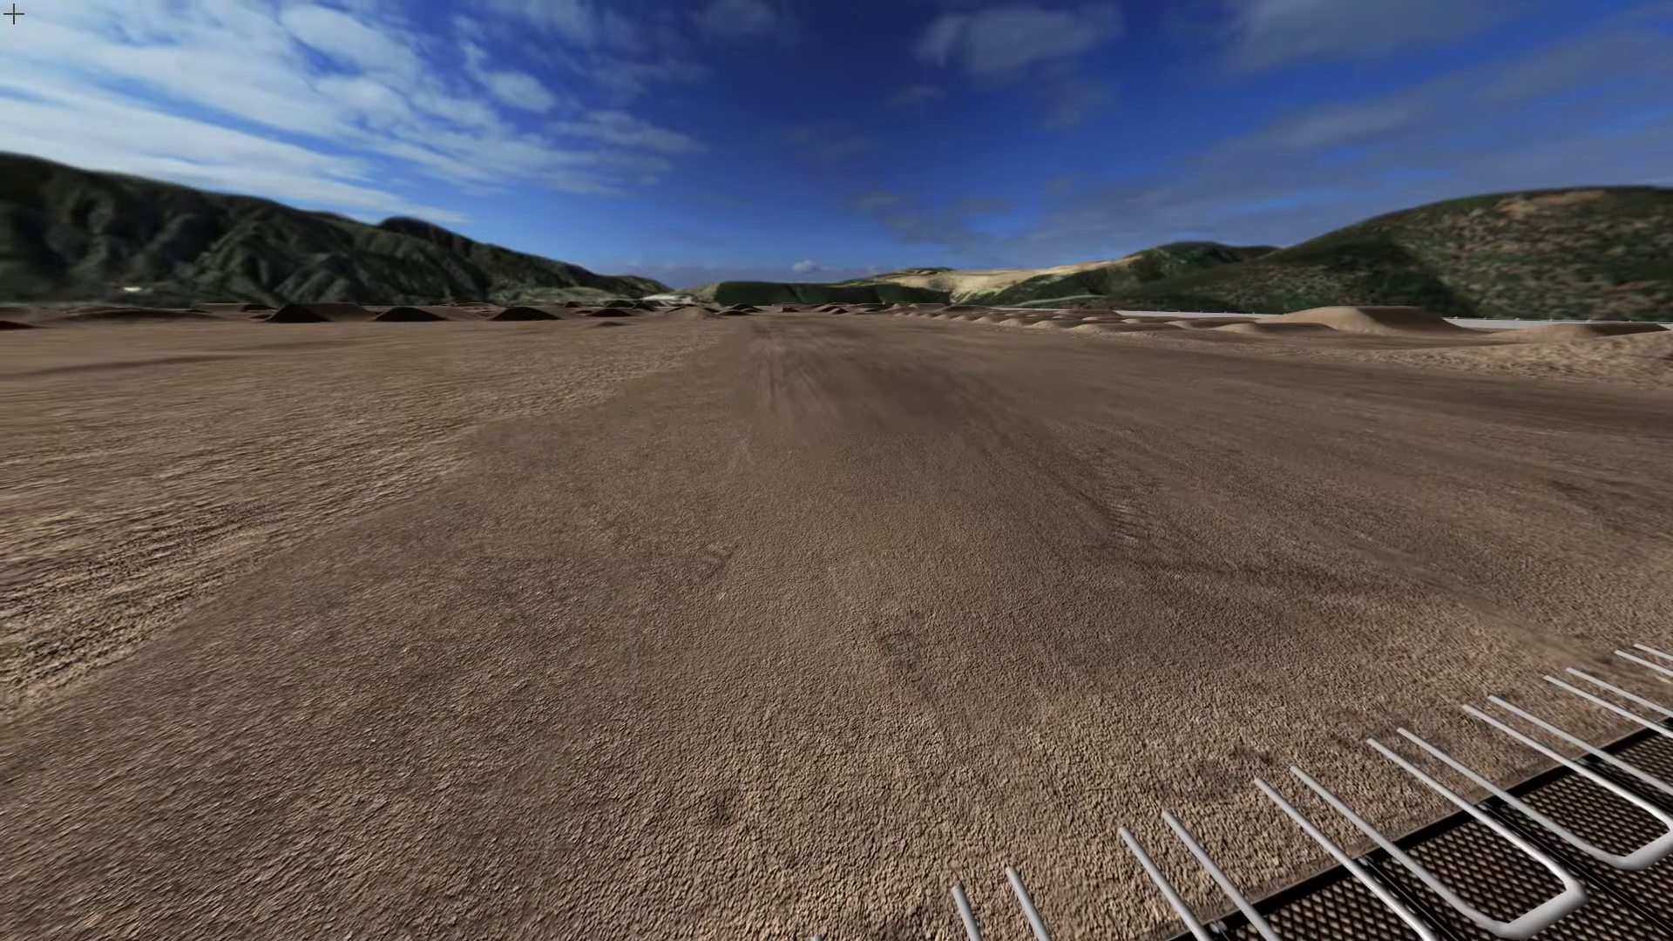
Watch a race replay via Playback Race, then quit MX Simulator from the main menu.
key("Escape")
left_click(343, 152)
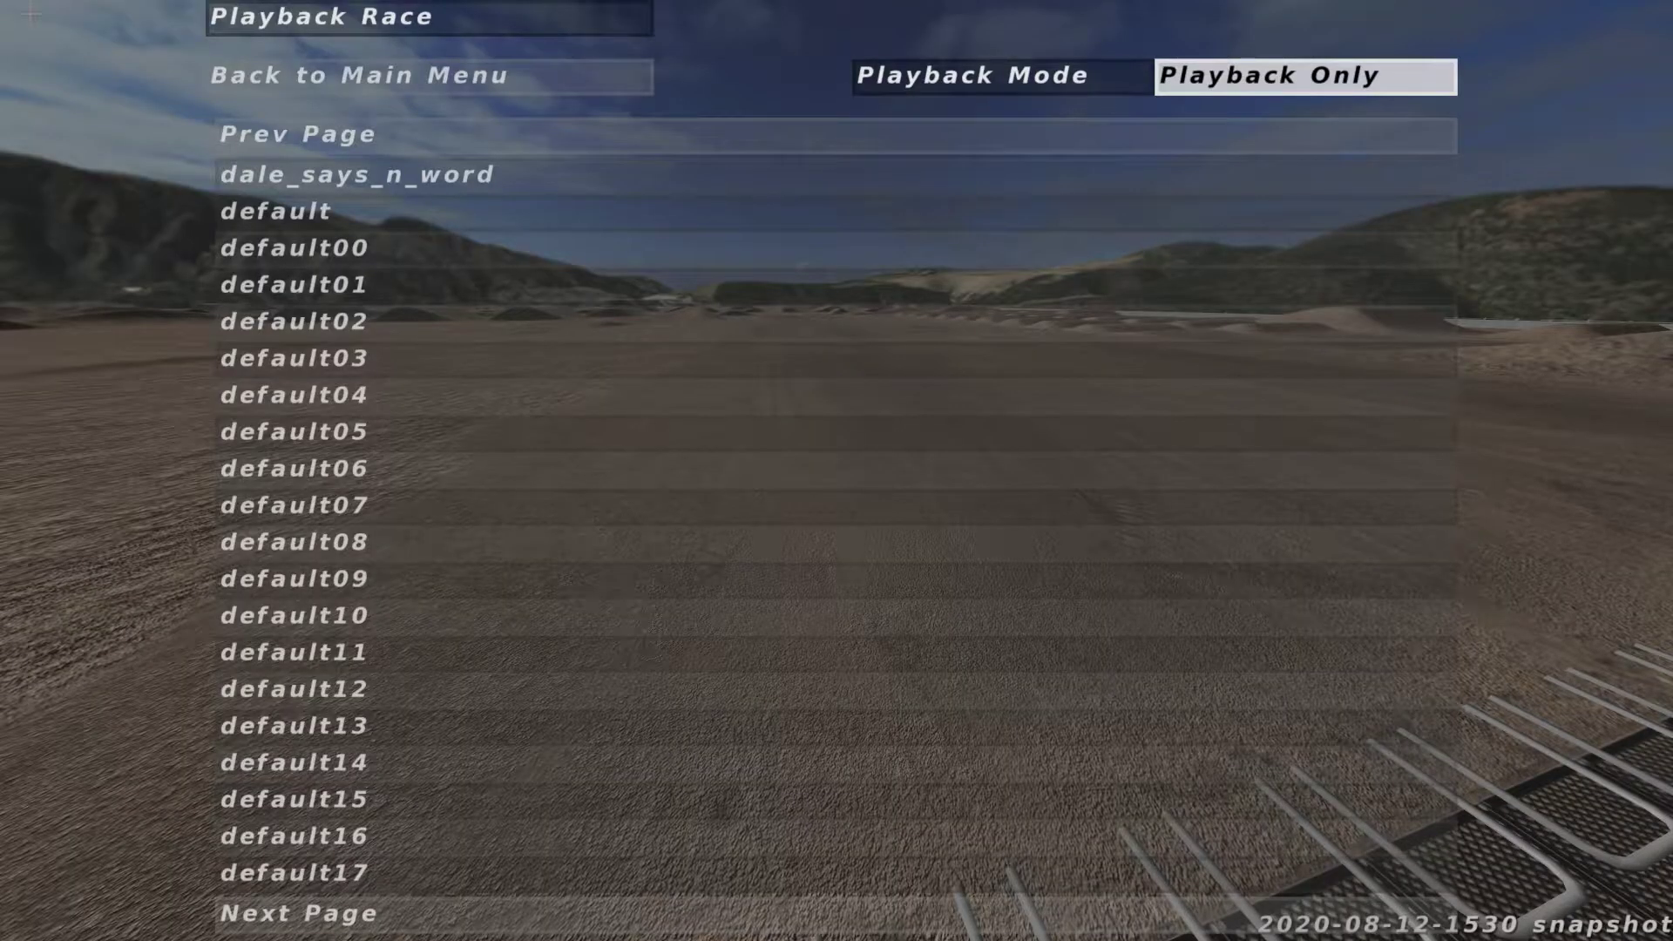
key("Escape")
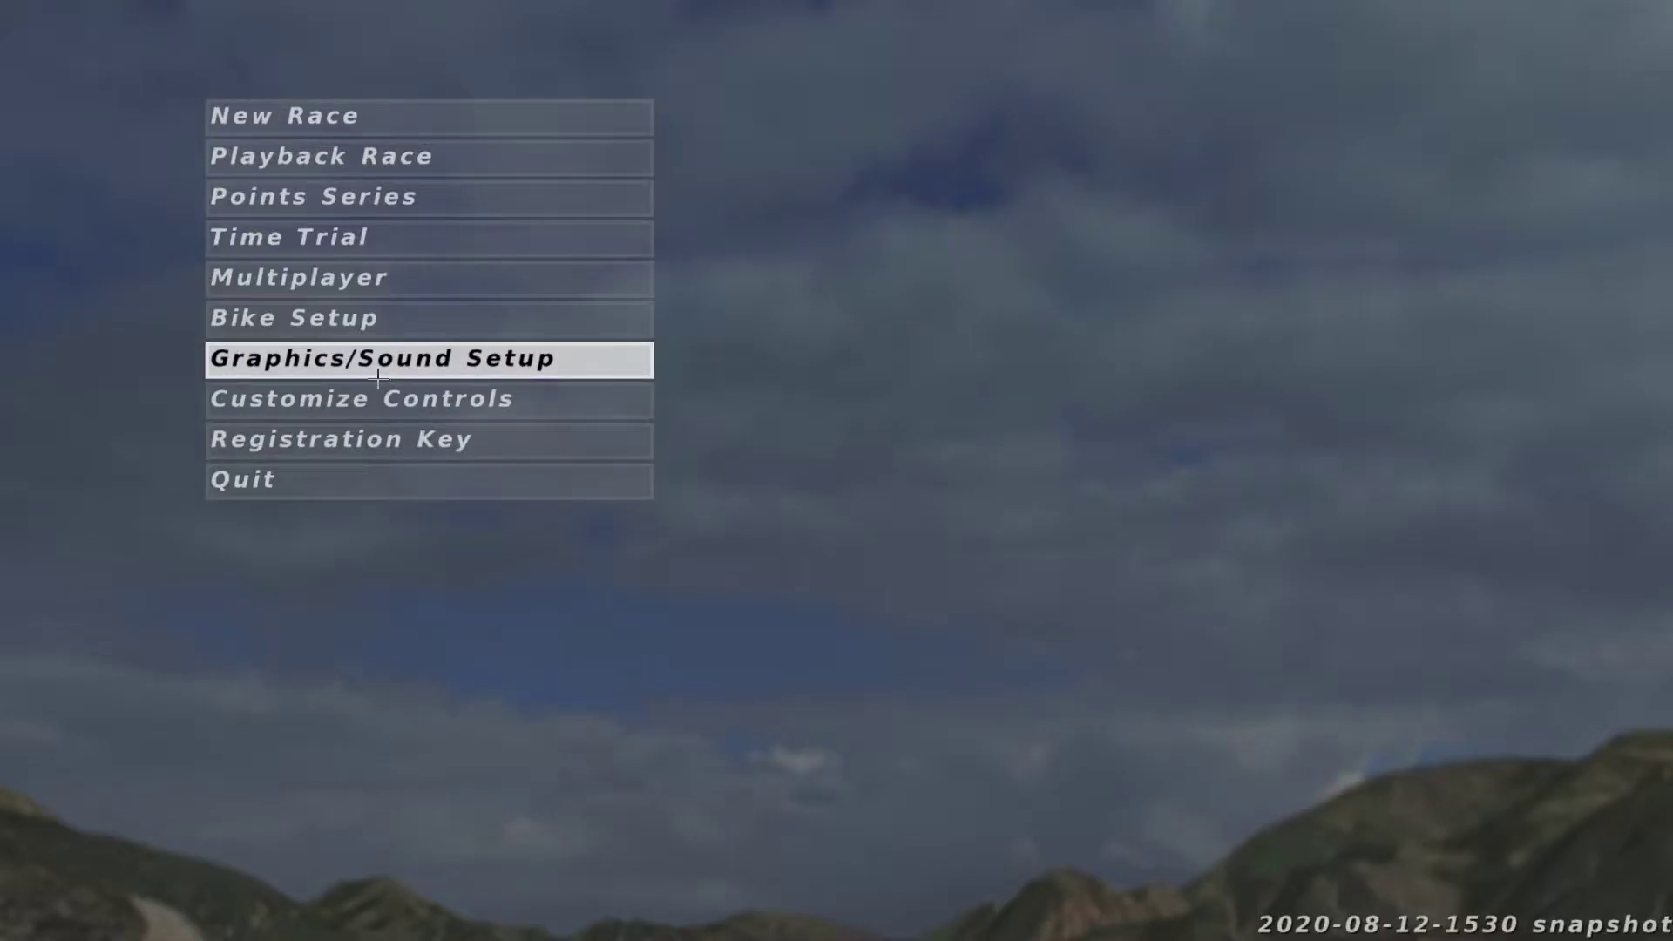
left_click(337, 495)
Confirm quitting, then select screenshot223.png and screenshot224.png in AppData > Local > MX Simulator.
key("Return")
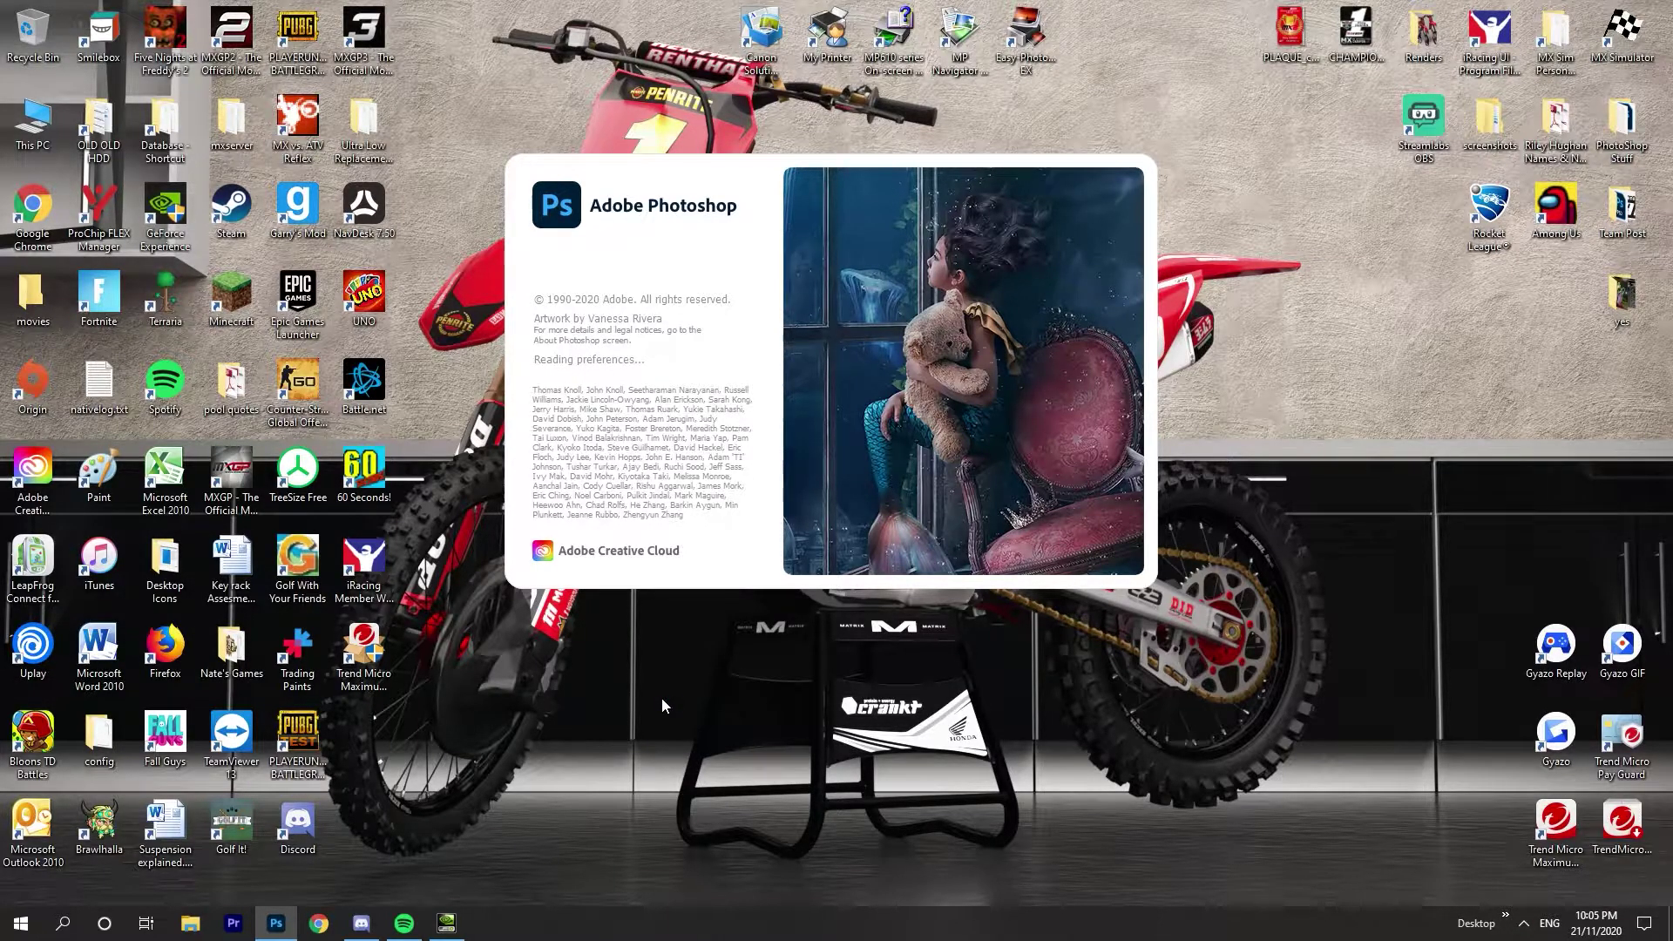
key("super+r")
key("Return")
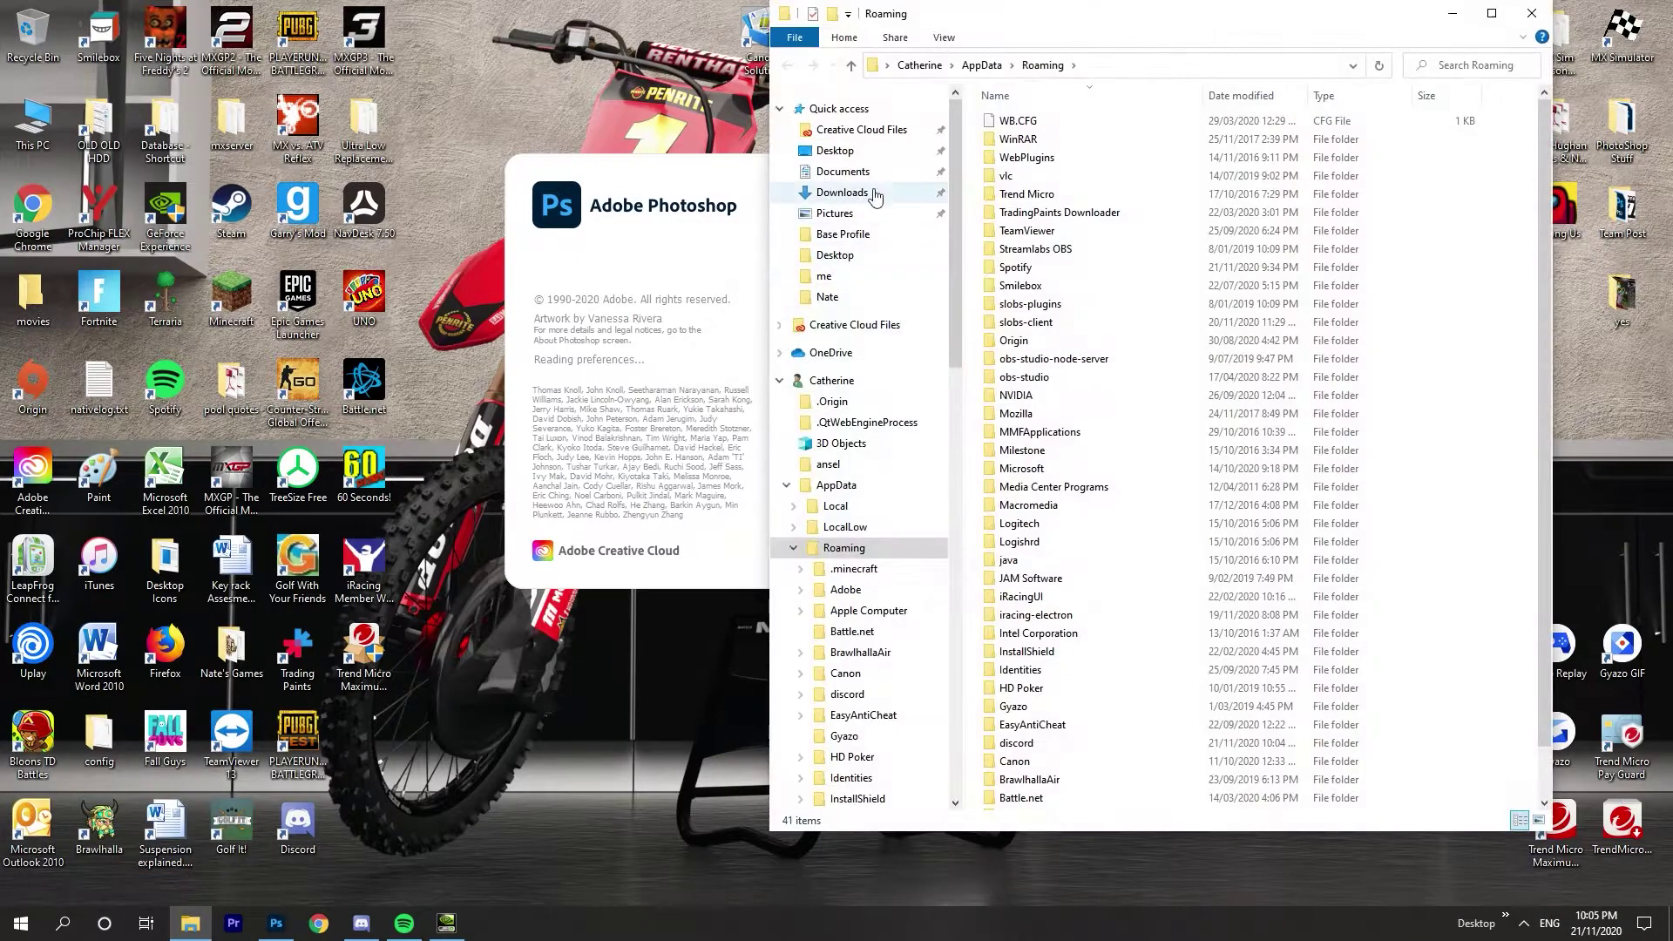
left_click(982, 66)
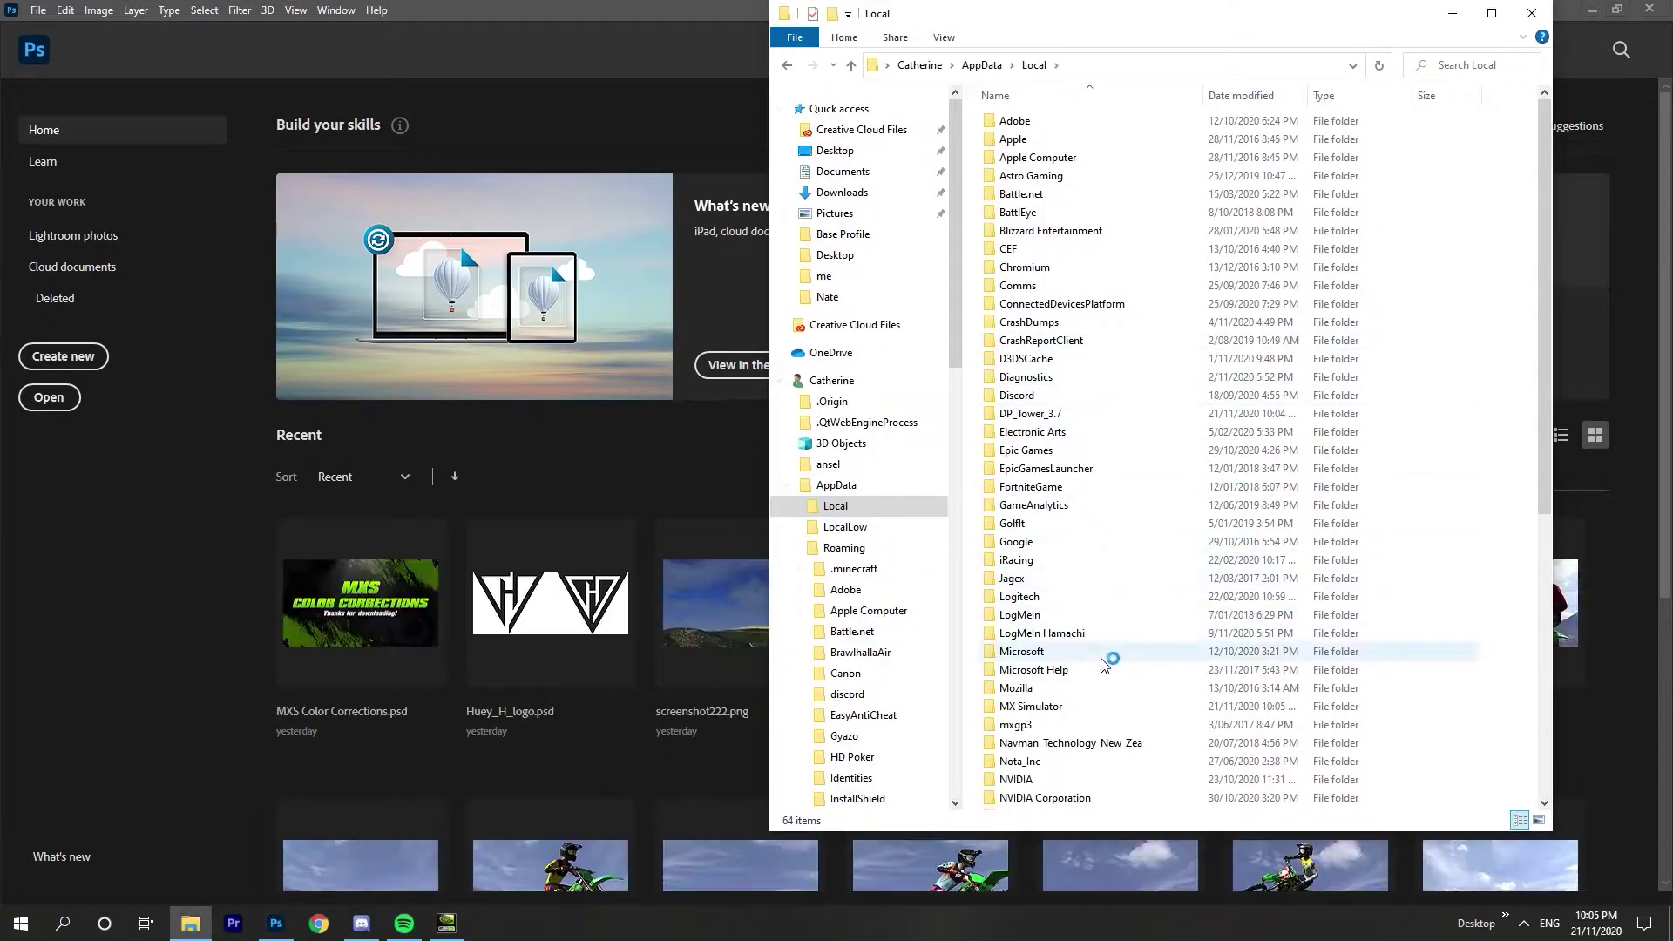
double_click(1077, 706)
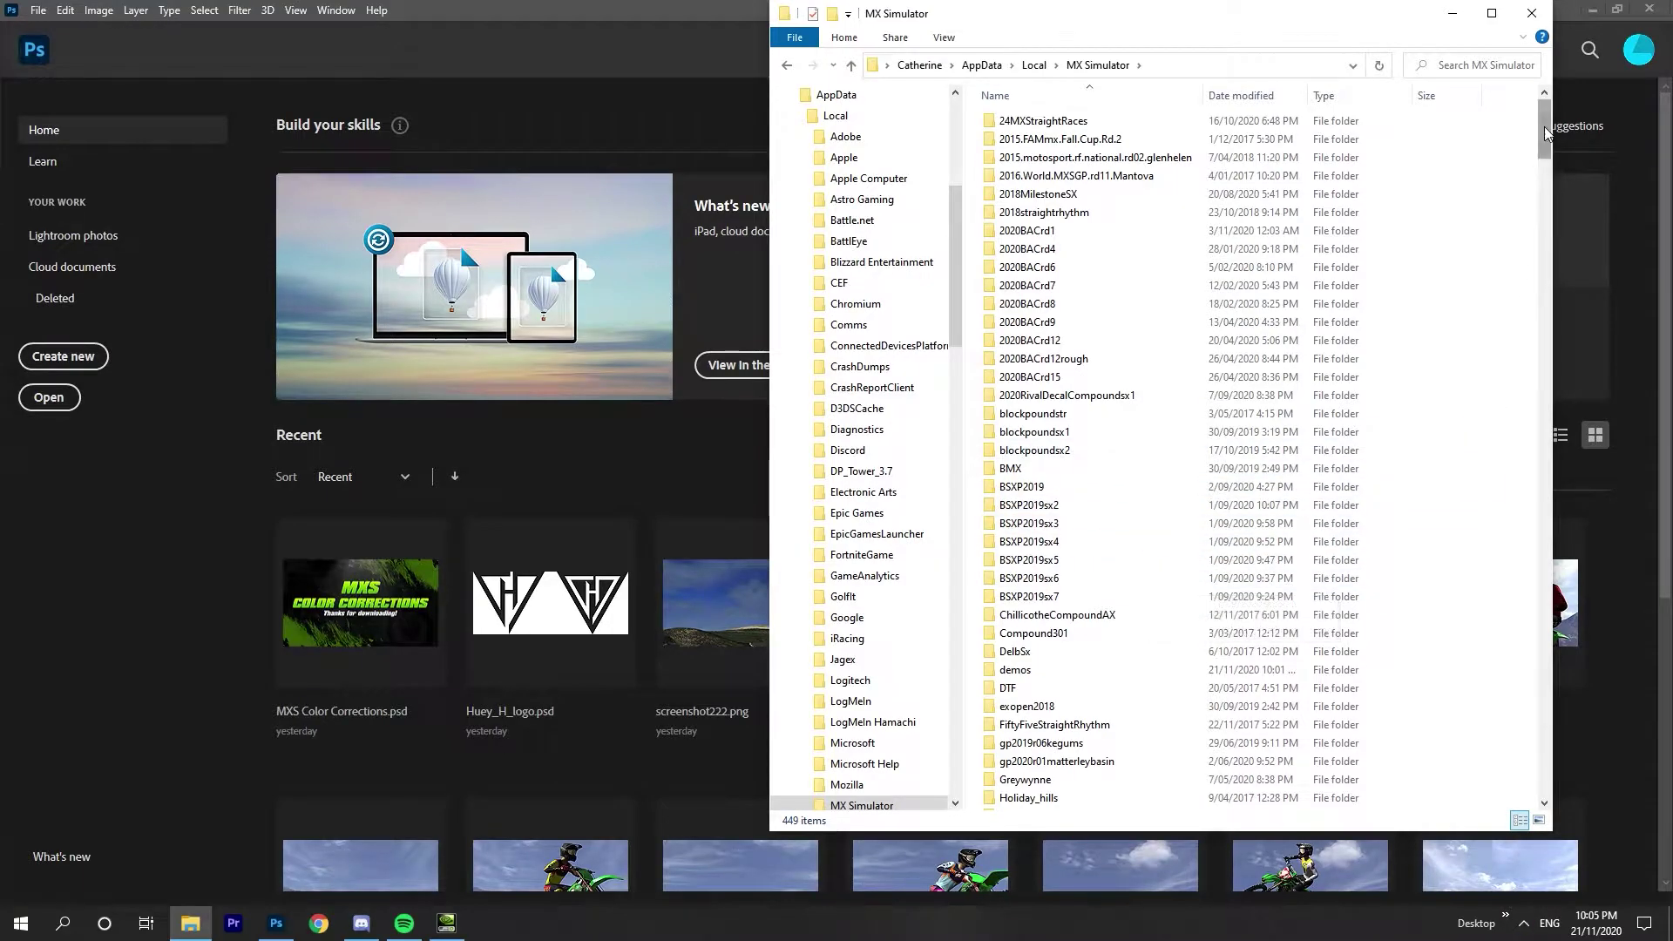
left_click_drag(1546, 133, 1549, 739)
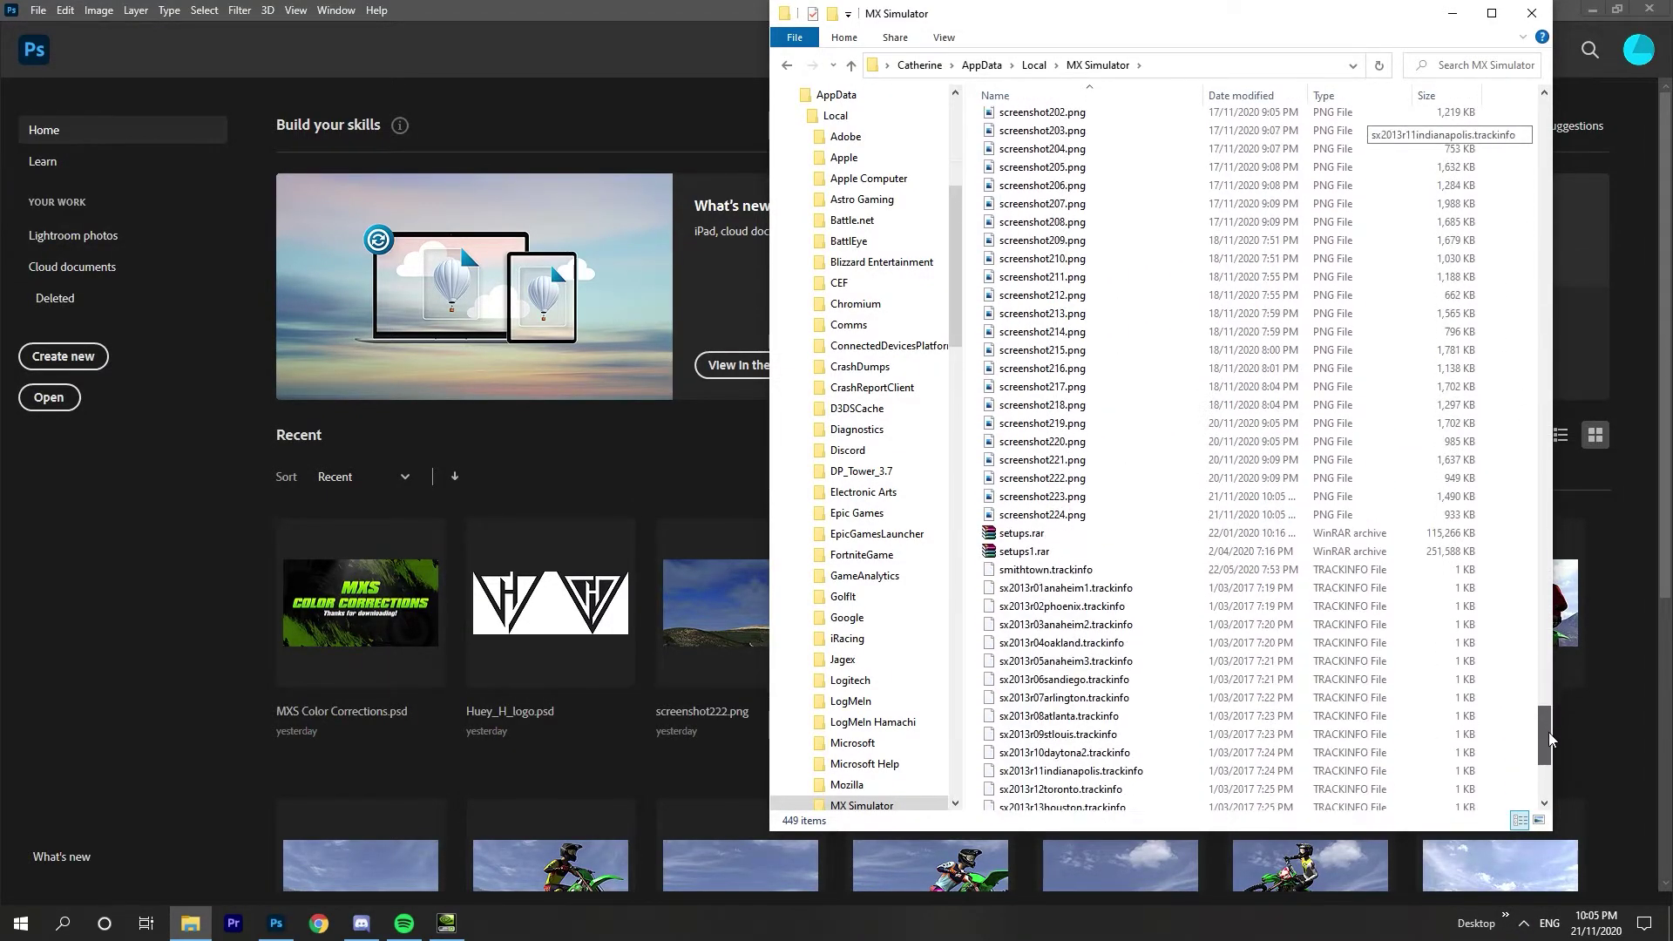
left_click_drag(978, 524, 364, 516)
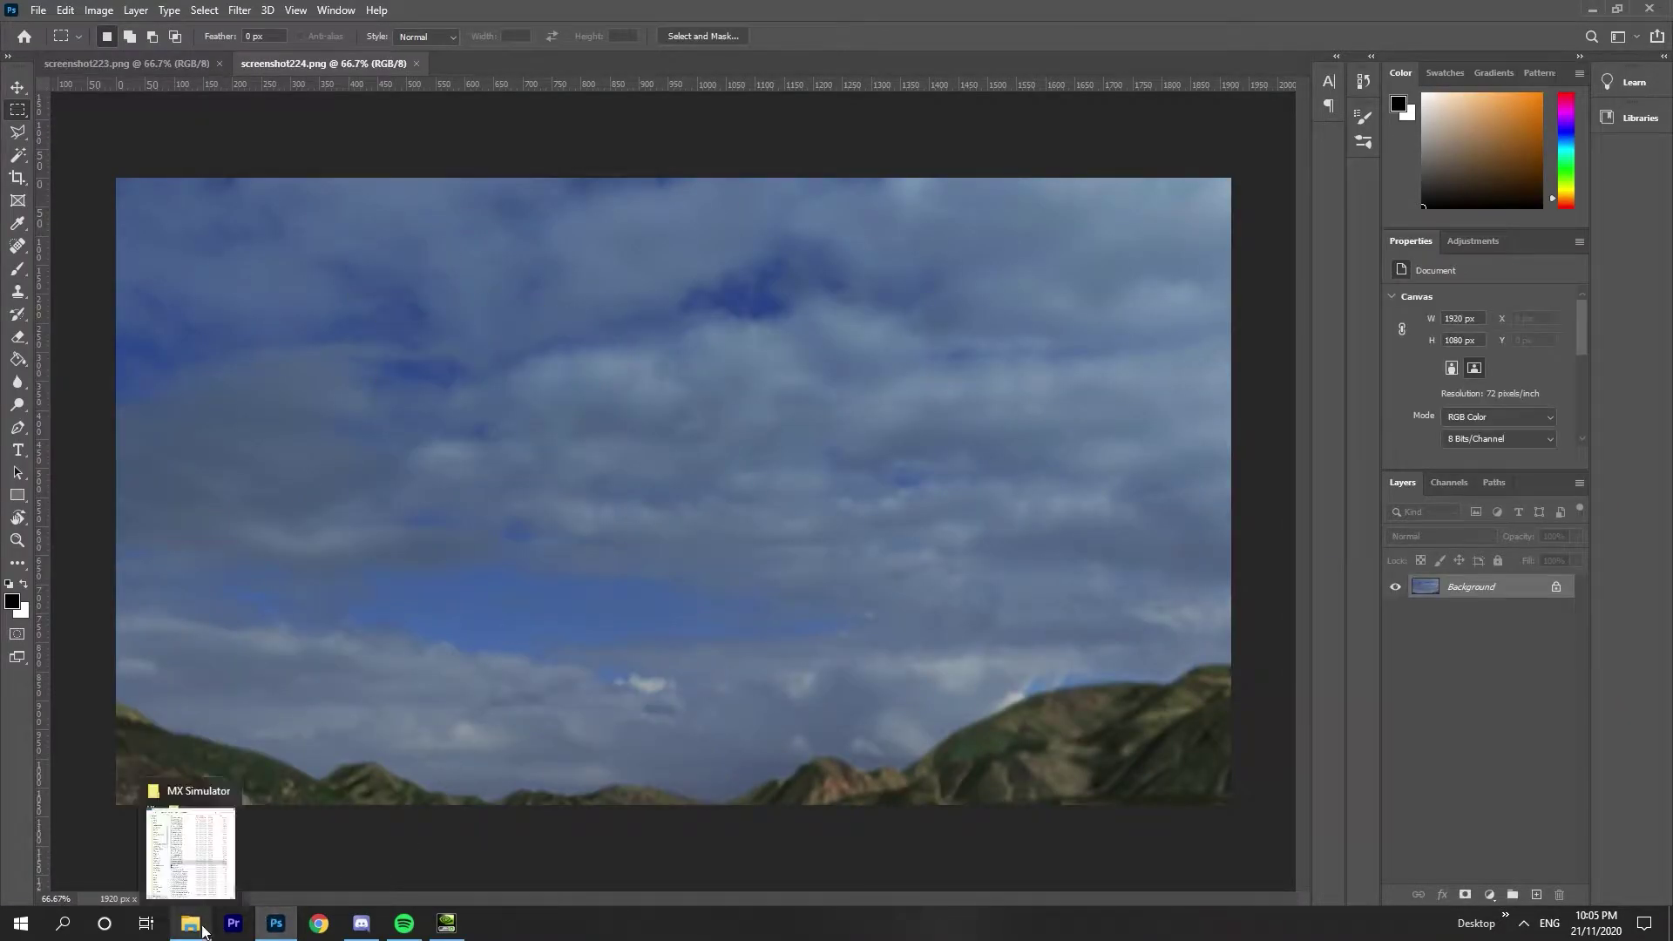
Close File Explorer, then open MXS Color Corrections.psd and Huey_H_logo.psd from Desktop > PhotoShop Stuff.
right_click(203, 930)
left_click(226, 873)
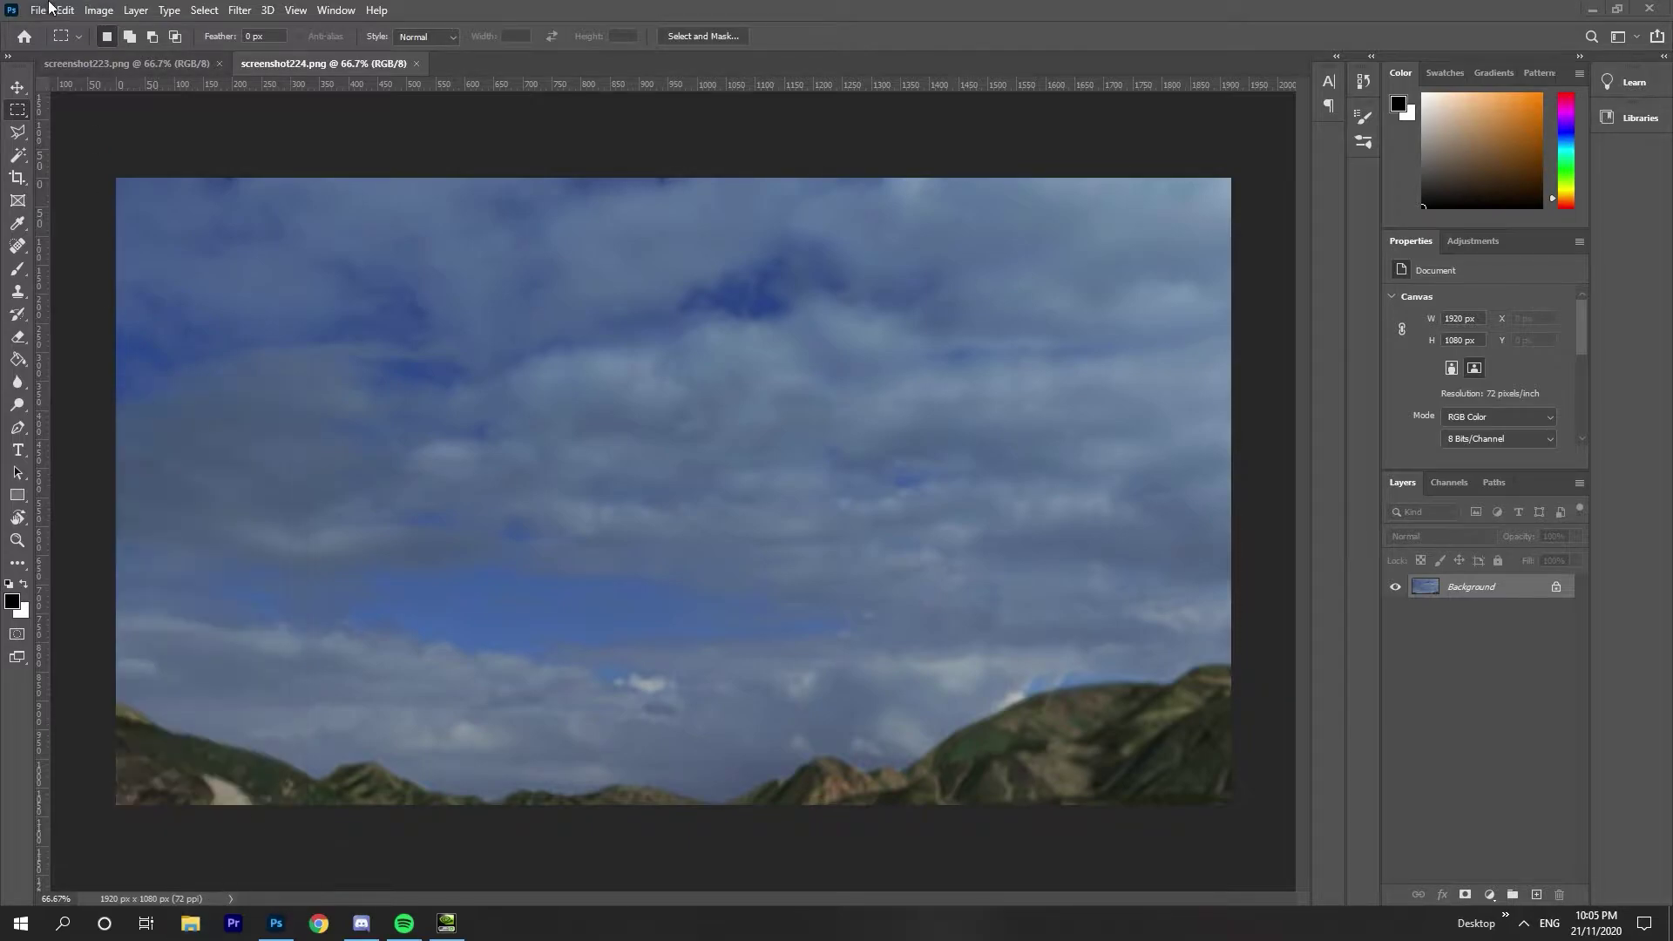
left_click(10, 10)
left_click(38, 10)
left_click(39, 9)
left_click(38, 10)
left_click(39, 41)
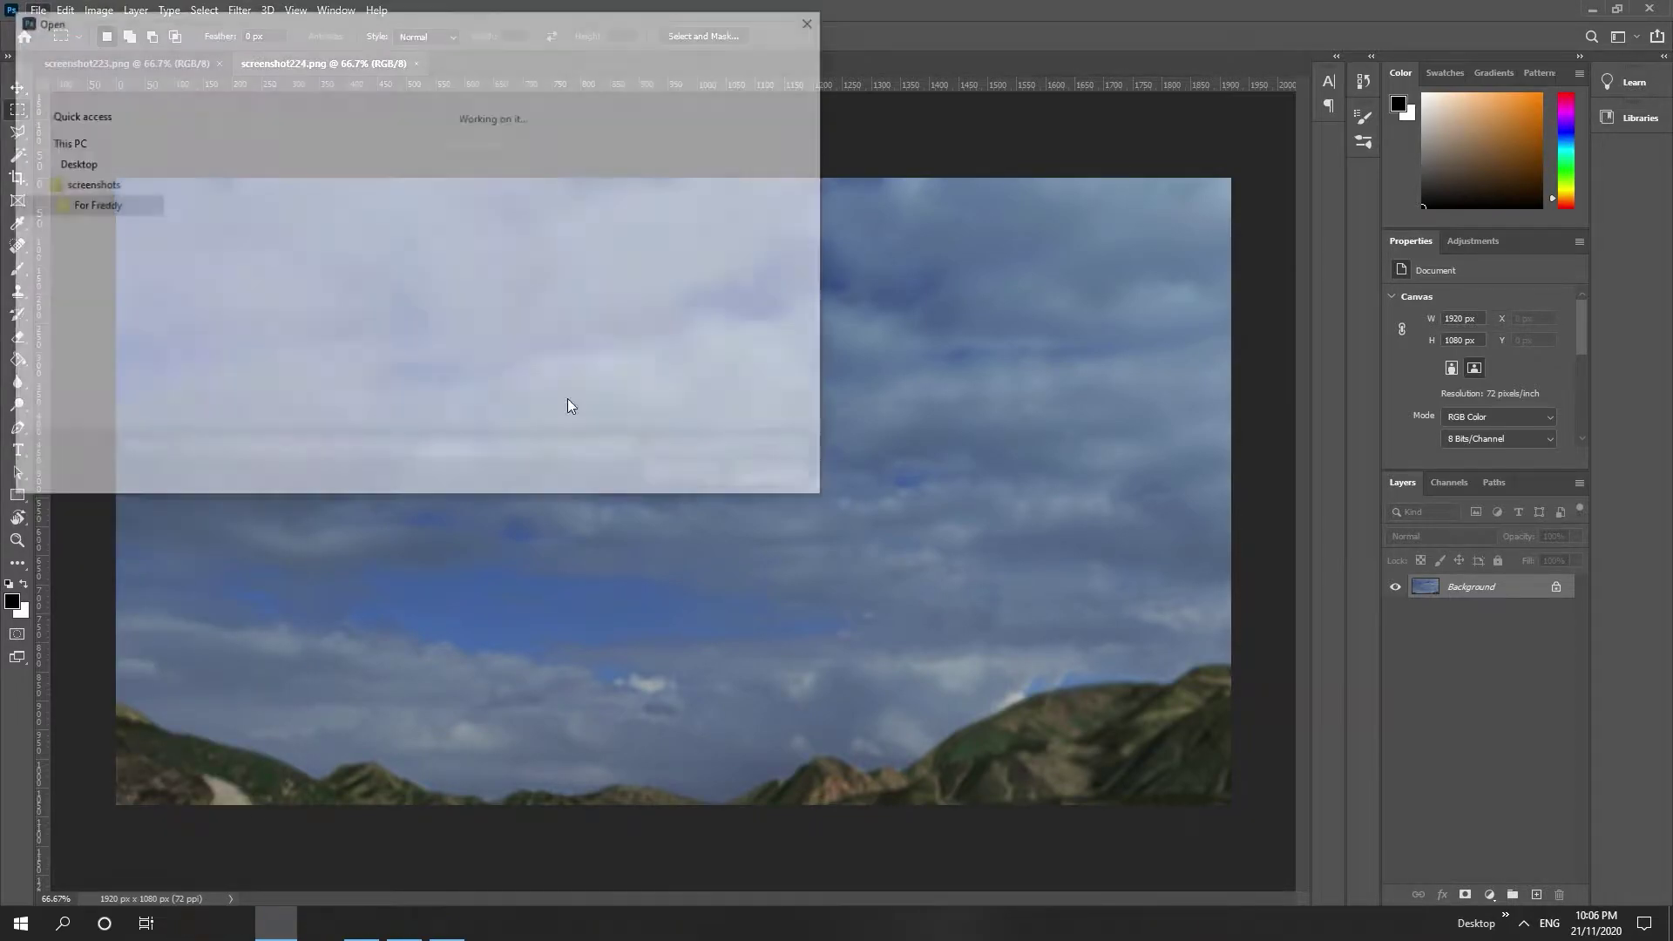
scroll(152, 227, "up", 7)
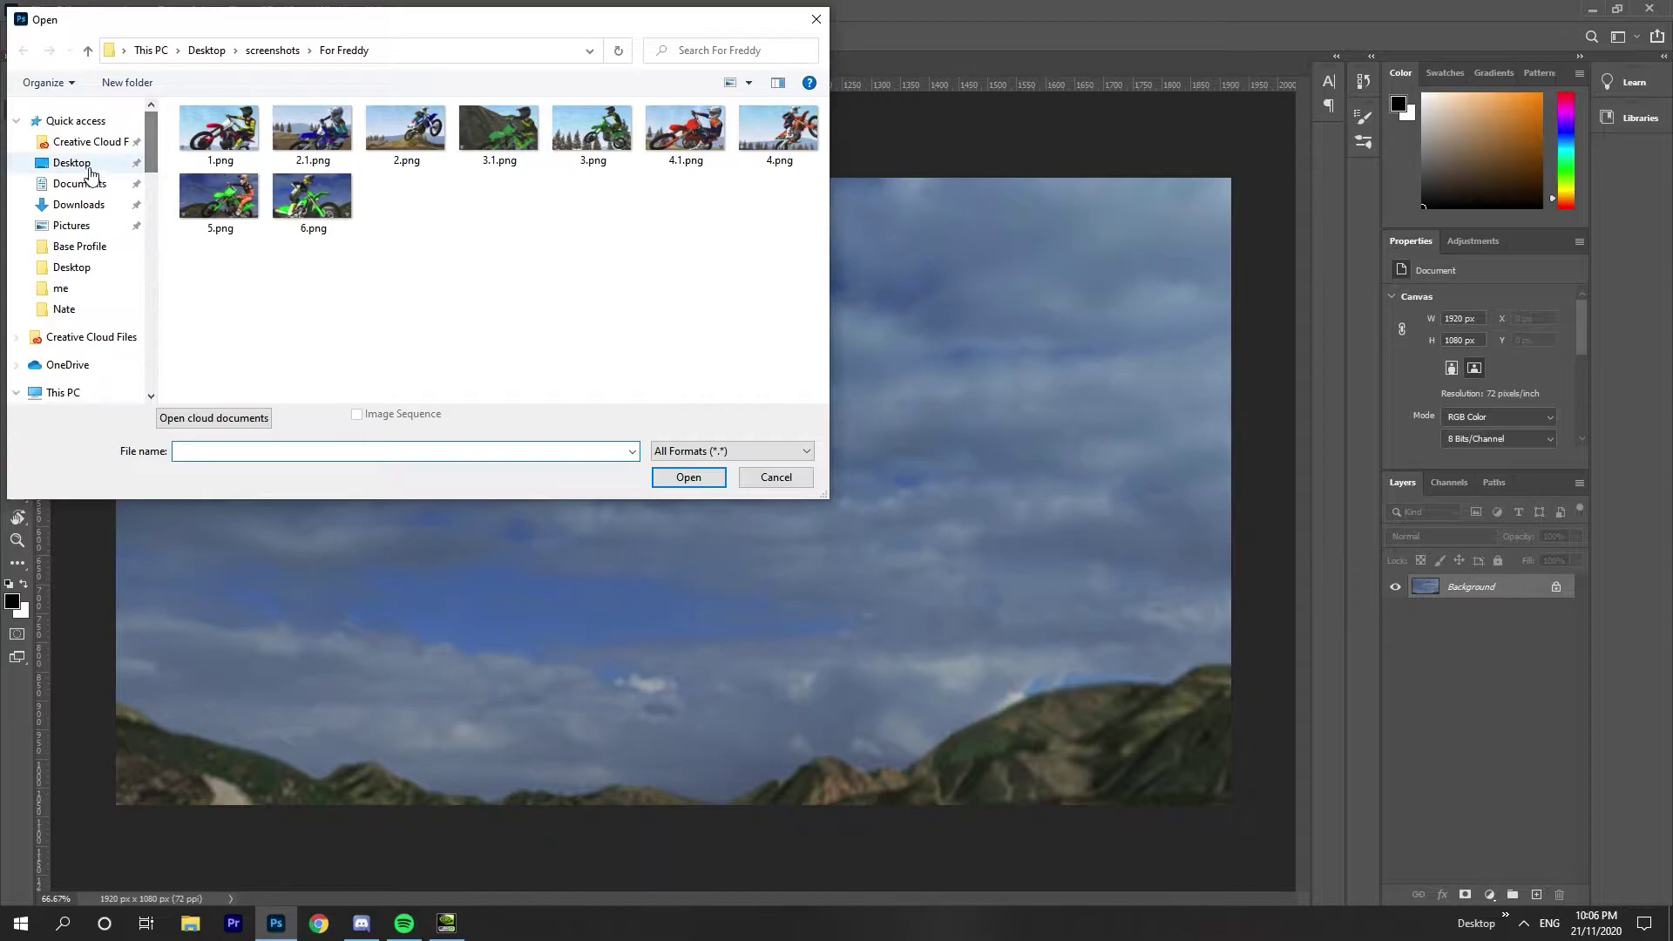
left_click(72, 148)
double_click(231, 224)
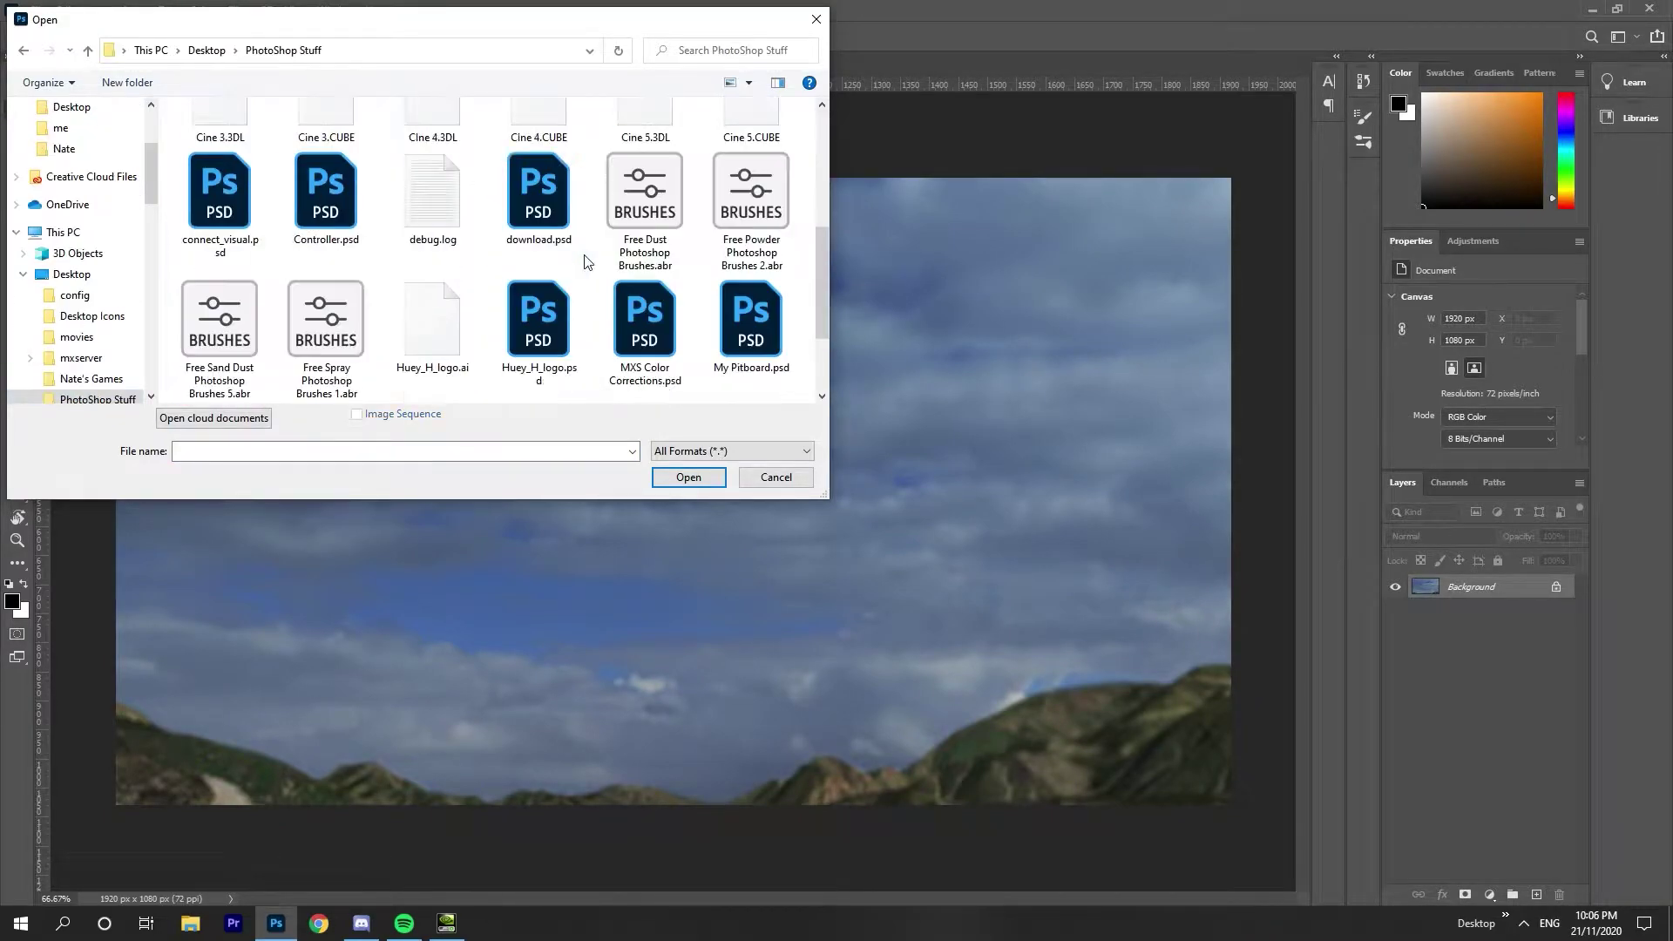
scroll(610, 218, "down", 3)
left_click(655, 206)
left_click(537, 183, "ctrl")
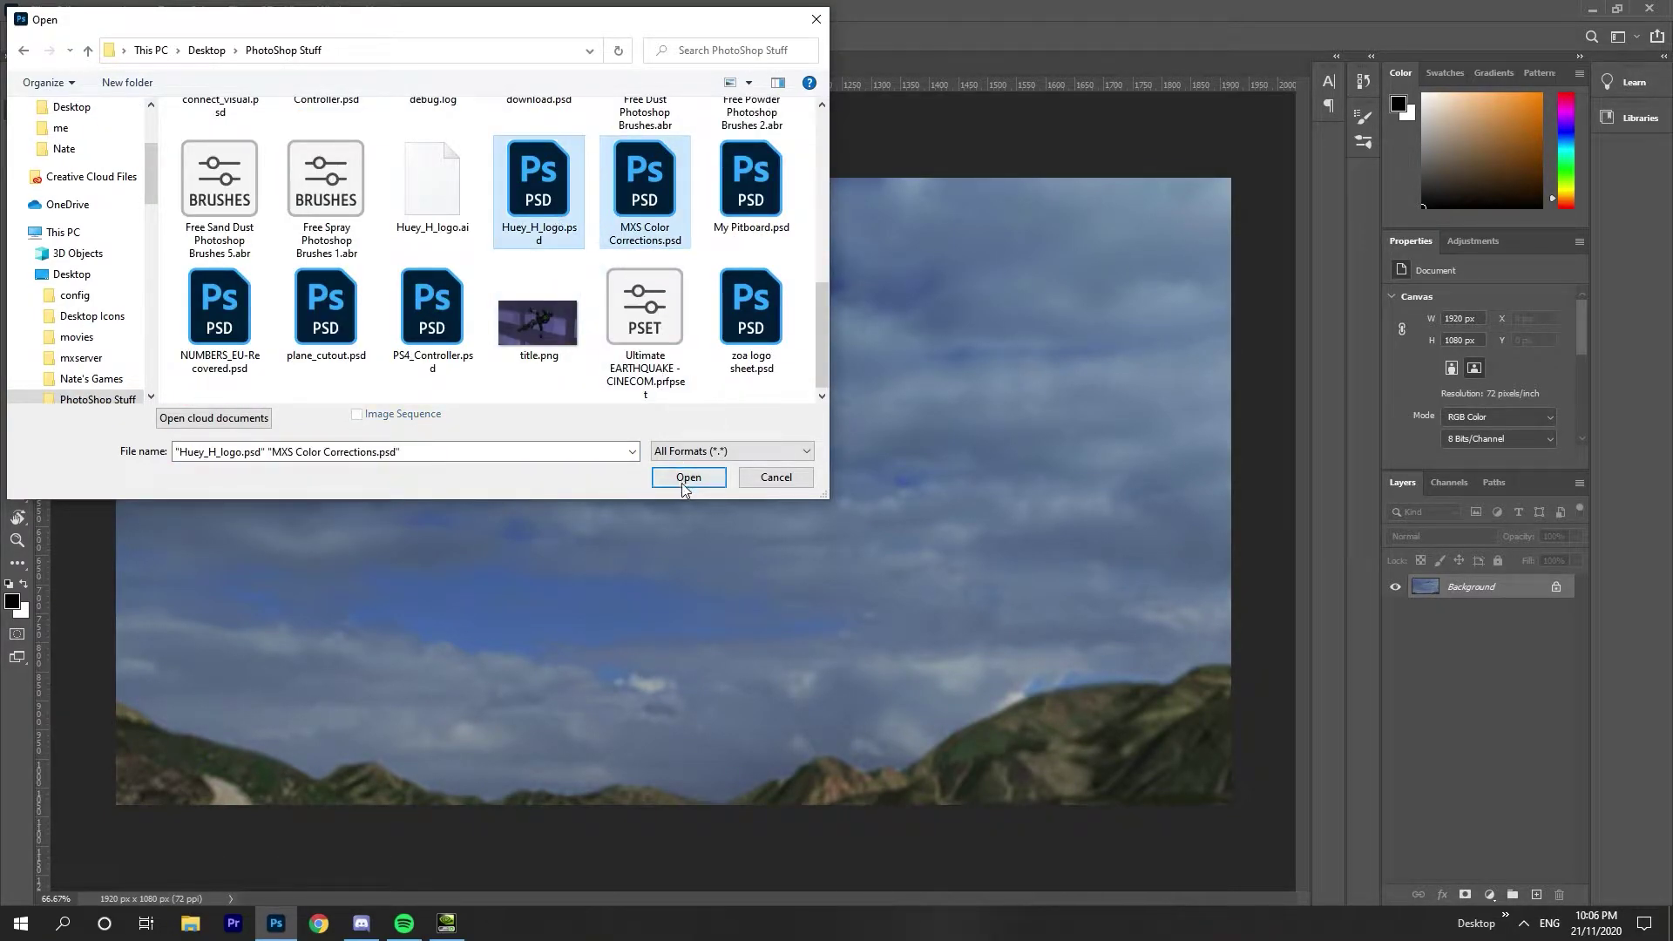
left_click(688, 479)
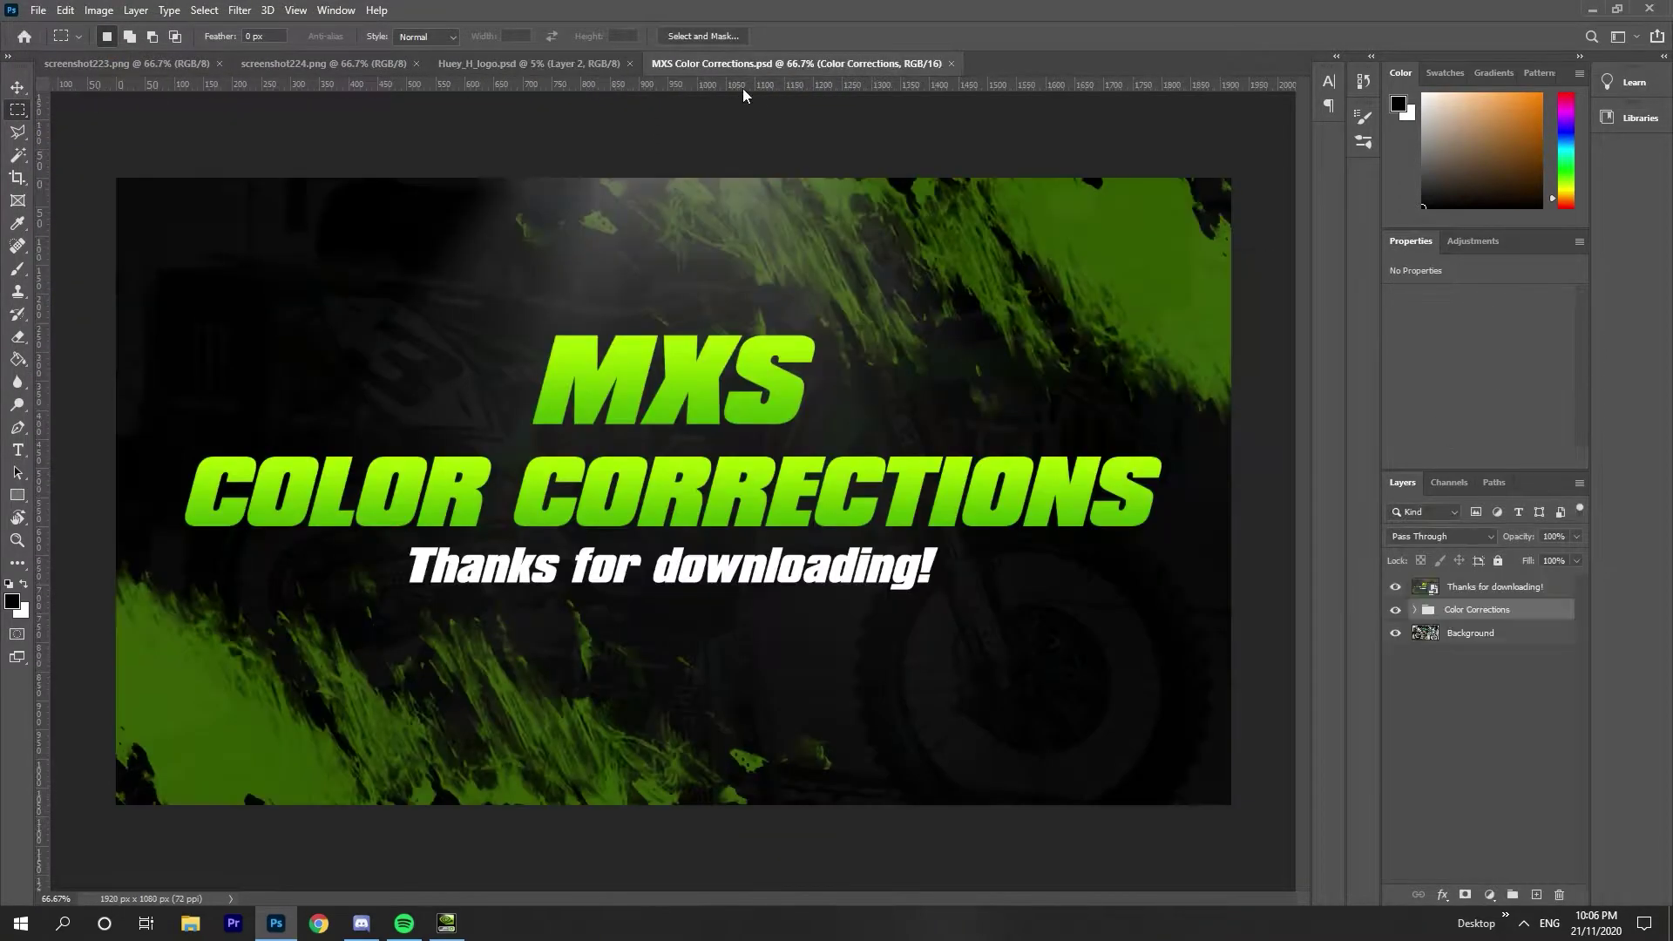
Start duplicating the Color Corrections group, then cancel the Duplicate dialog.
right_click(1448, 624)
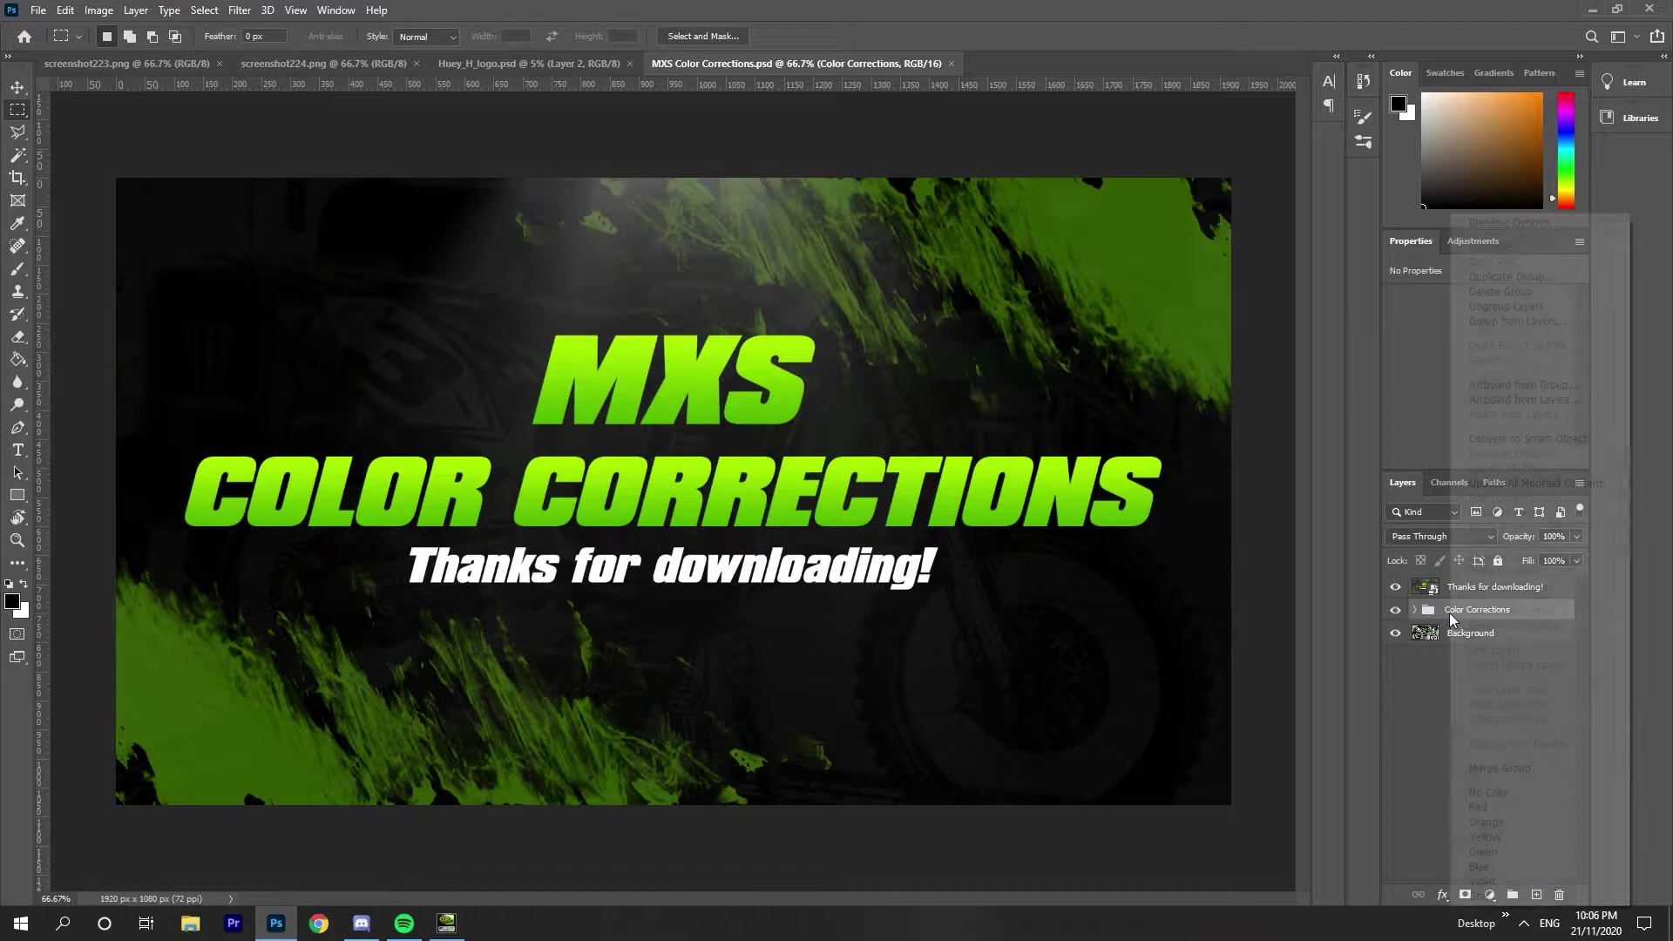
left_click(1493, 272)
left_click(809, 322)
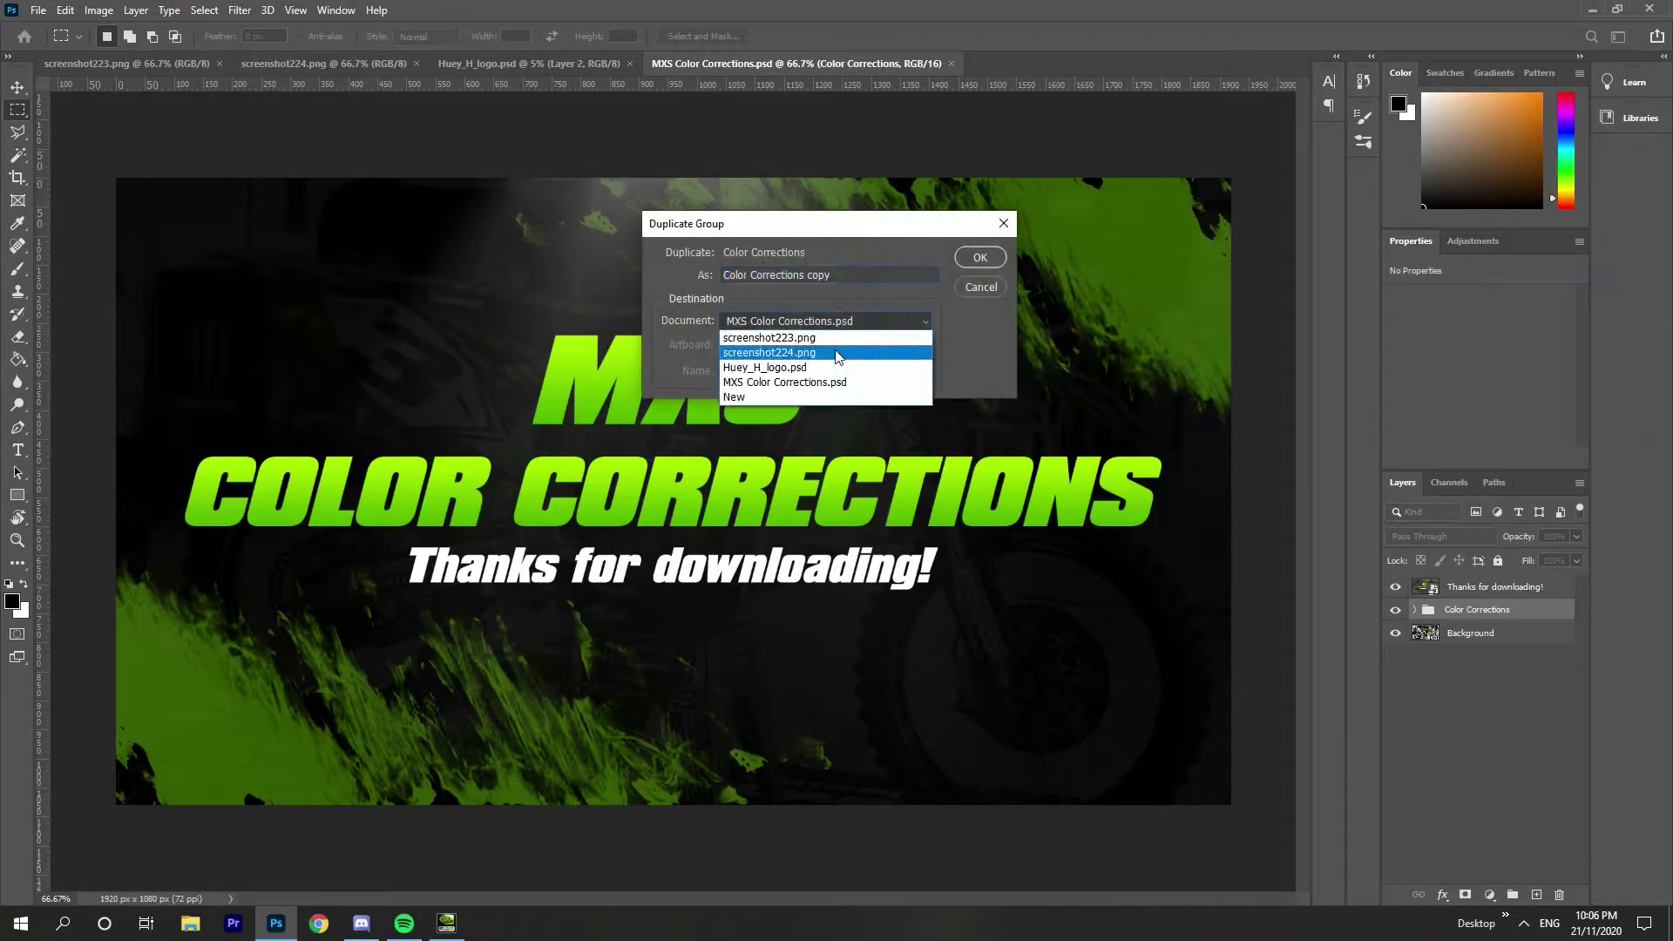
left_click(982, 285)
left_click(981, 286)
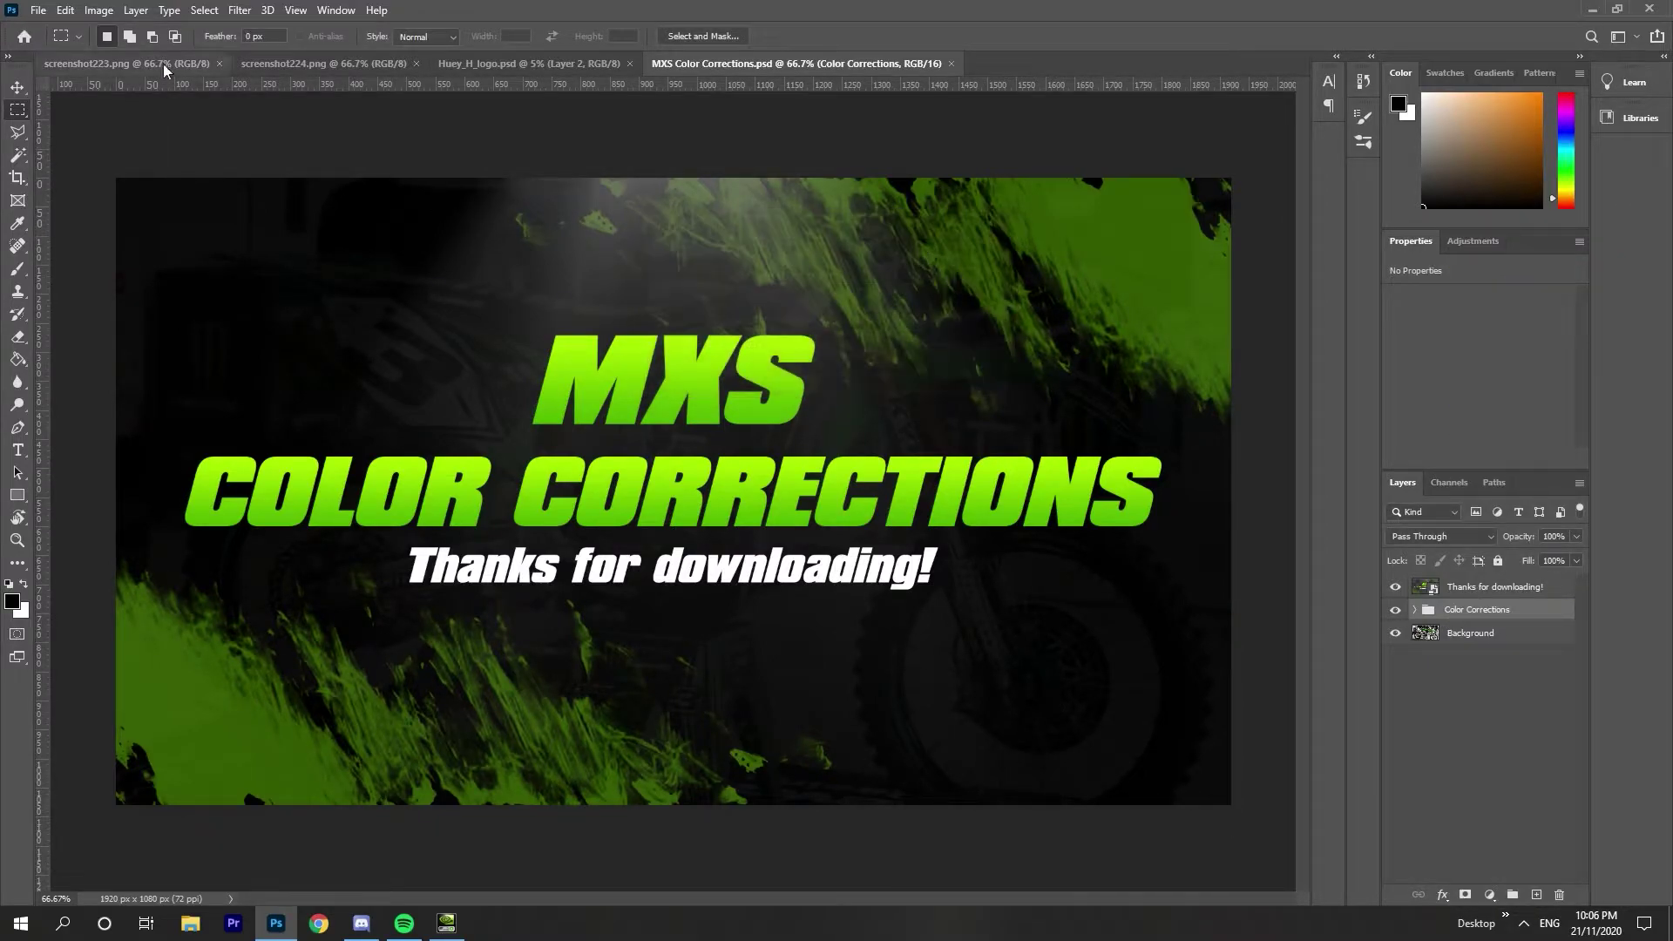
Duplicate screenshot223.png's Background layer into screenshot224.png, then reselect its Background layer.
left_click(126, 64)
right_click(1468, 593)
left_click(1491, 623)
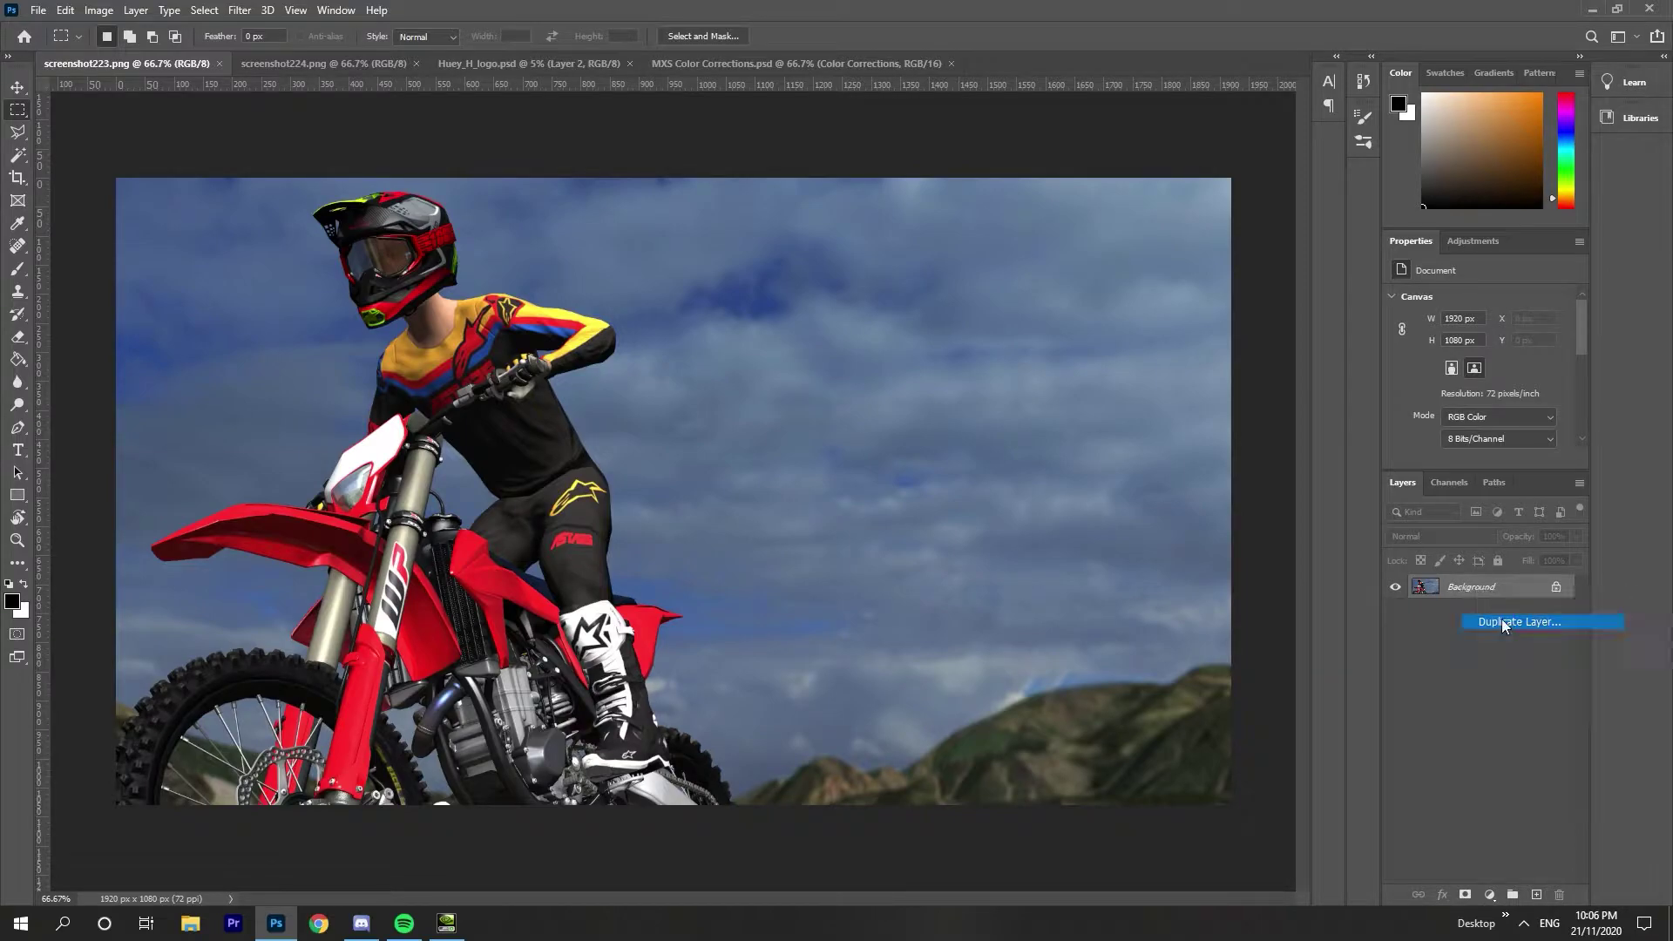
left_click(815, 322)
left_click(811, 352)
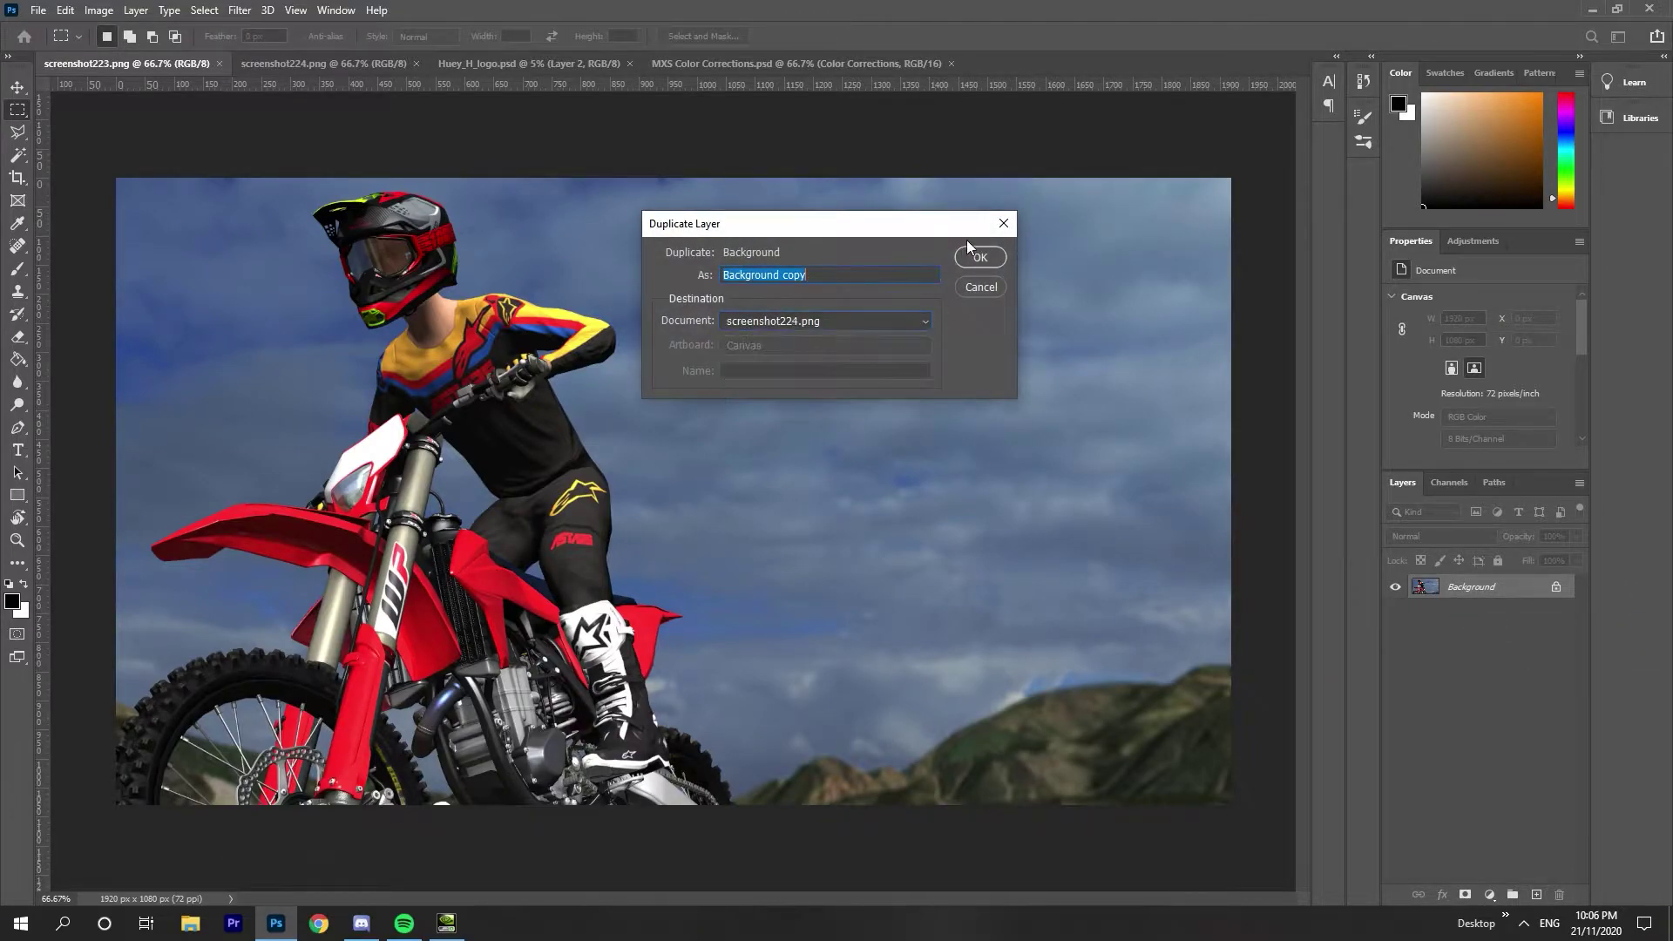
left_click(980, 257)
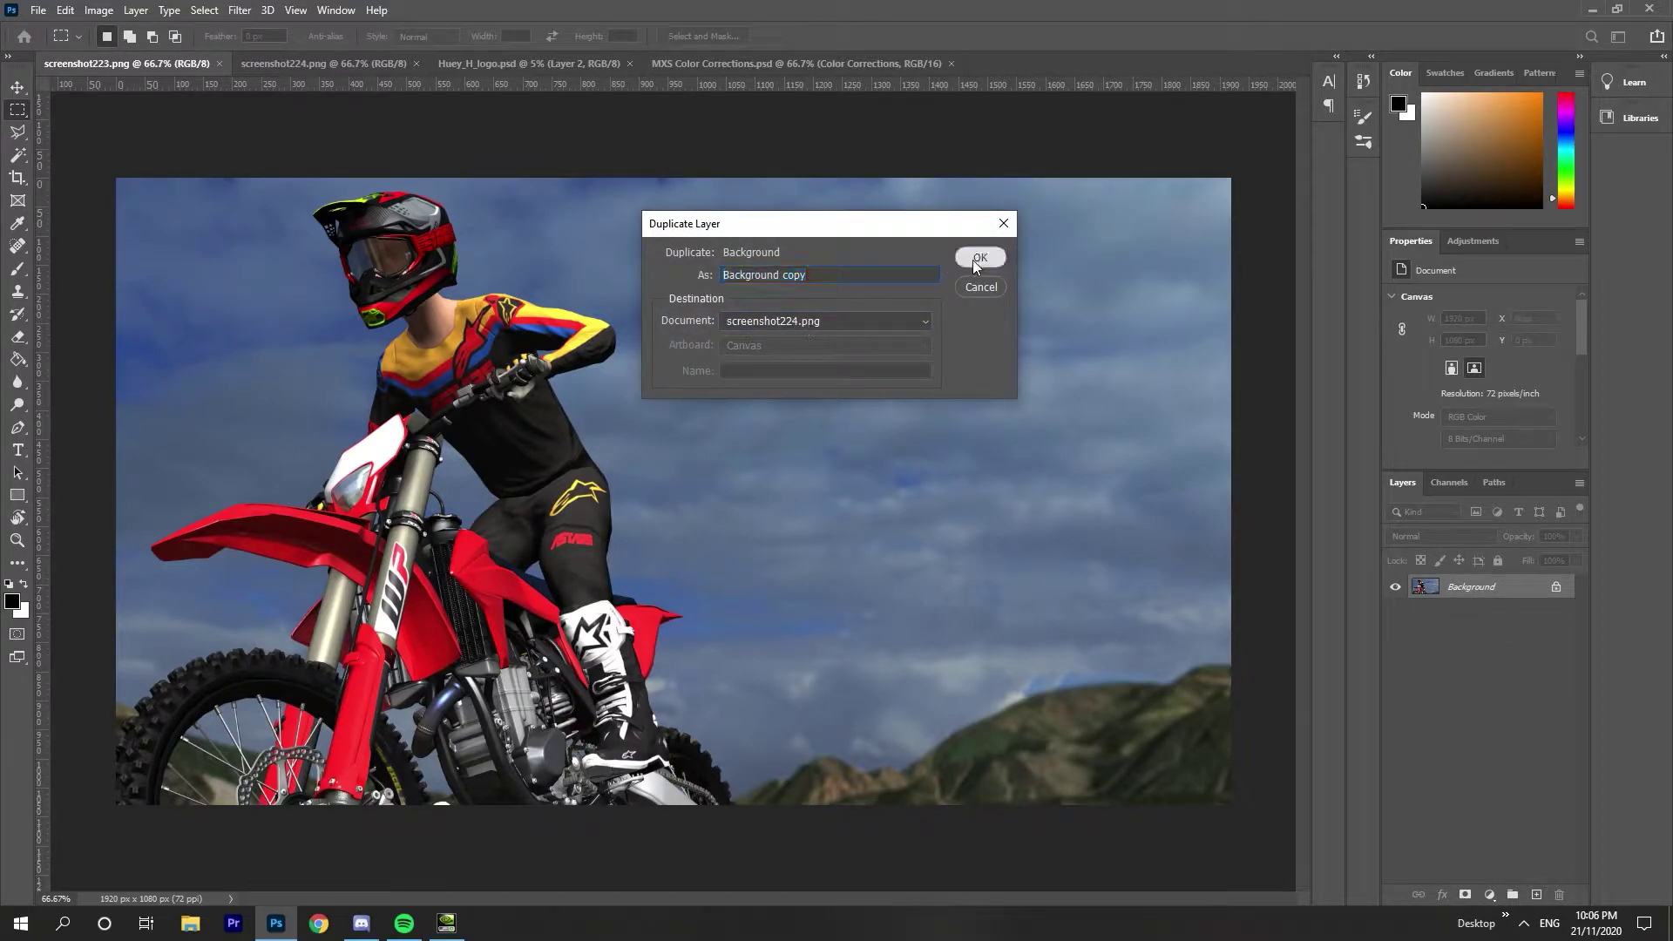
left_click(1471, 620)
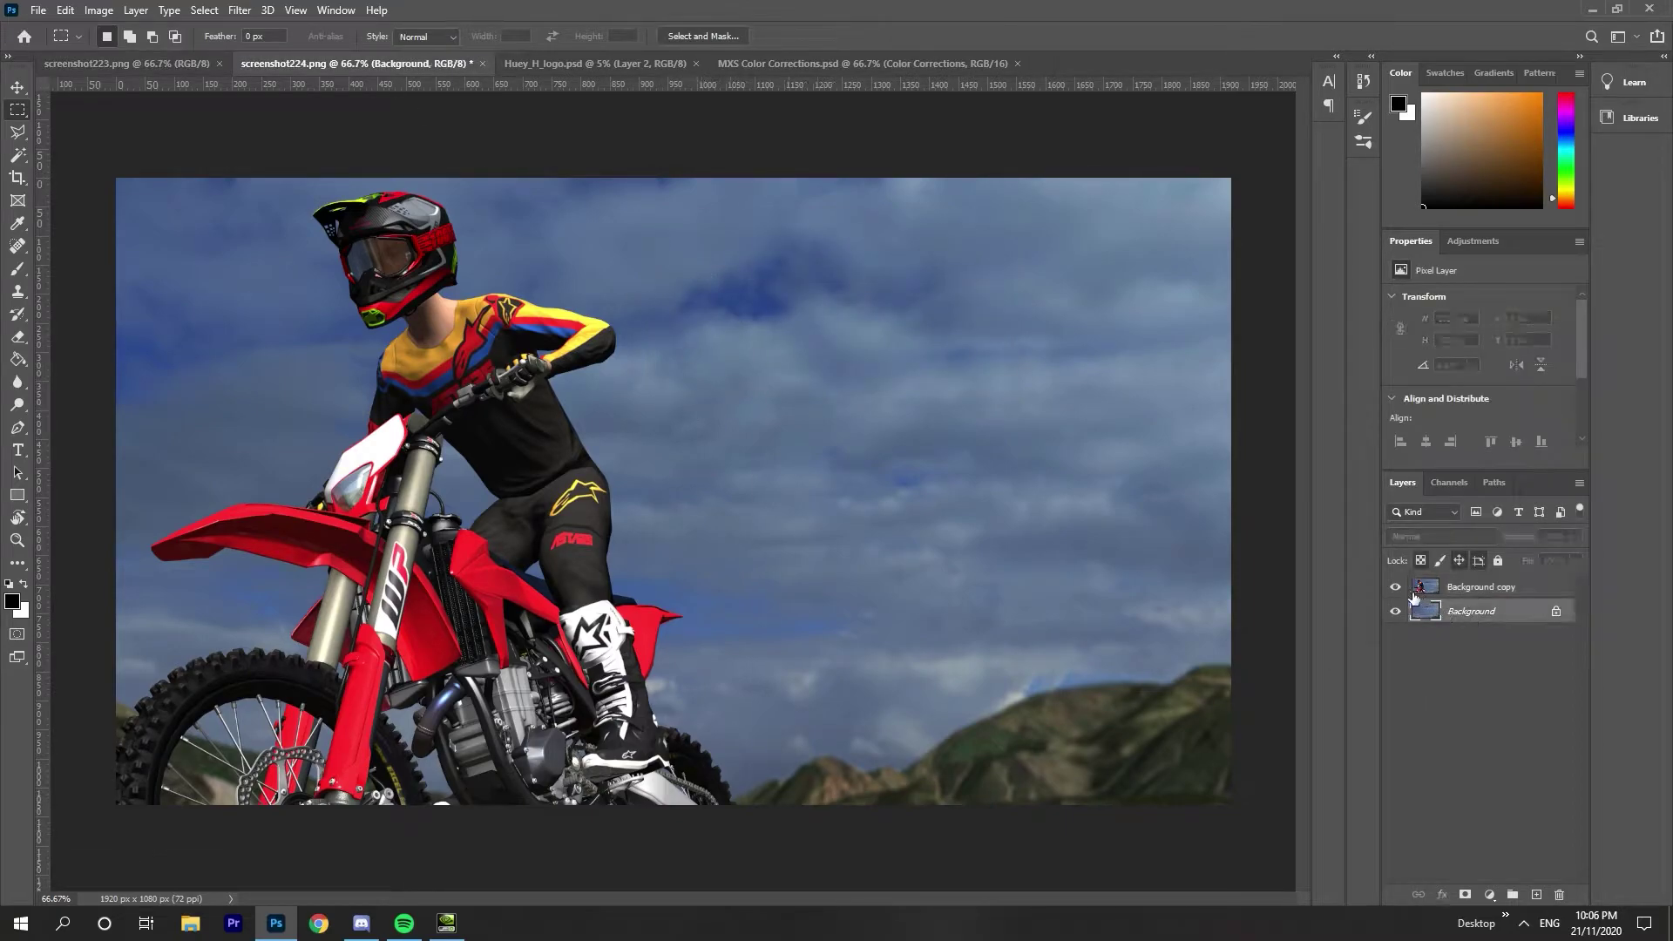
left_click(1496, 589)
right_click(1491, 613)
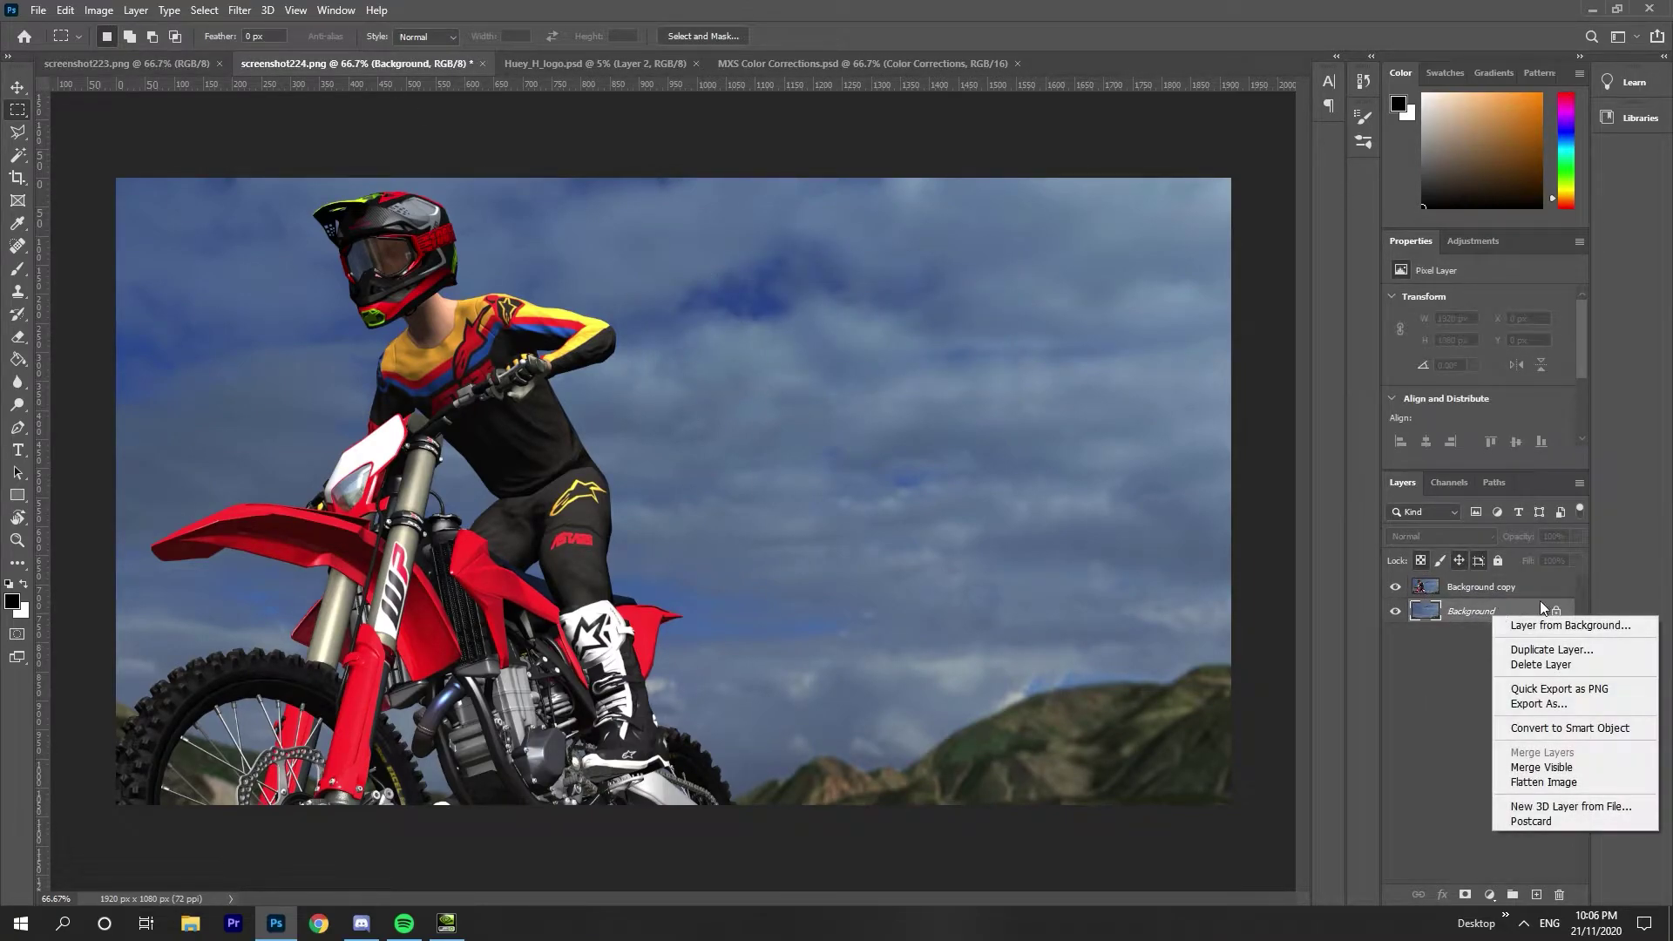
Convert the Background into Layer 0 and rasterize it.
left_click(1516, 727)
right_click(1477, 610)
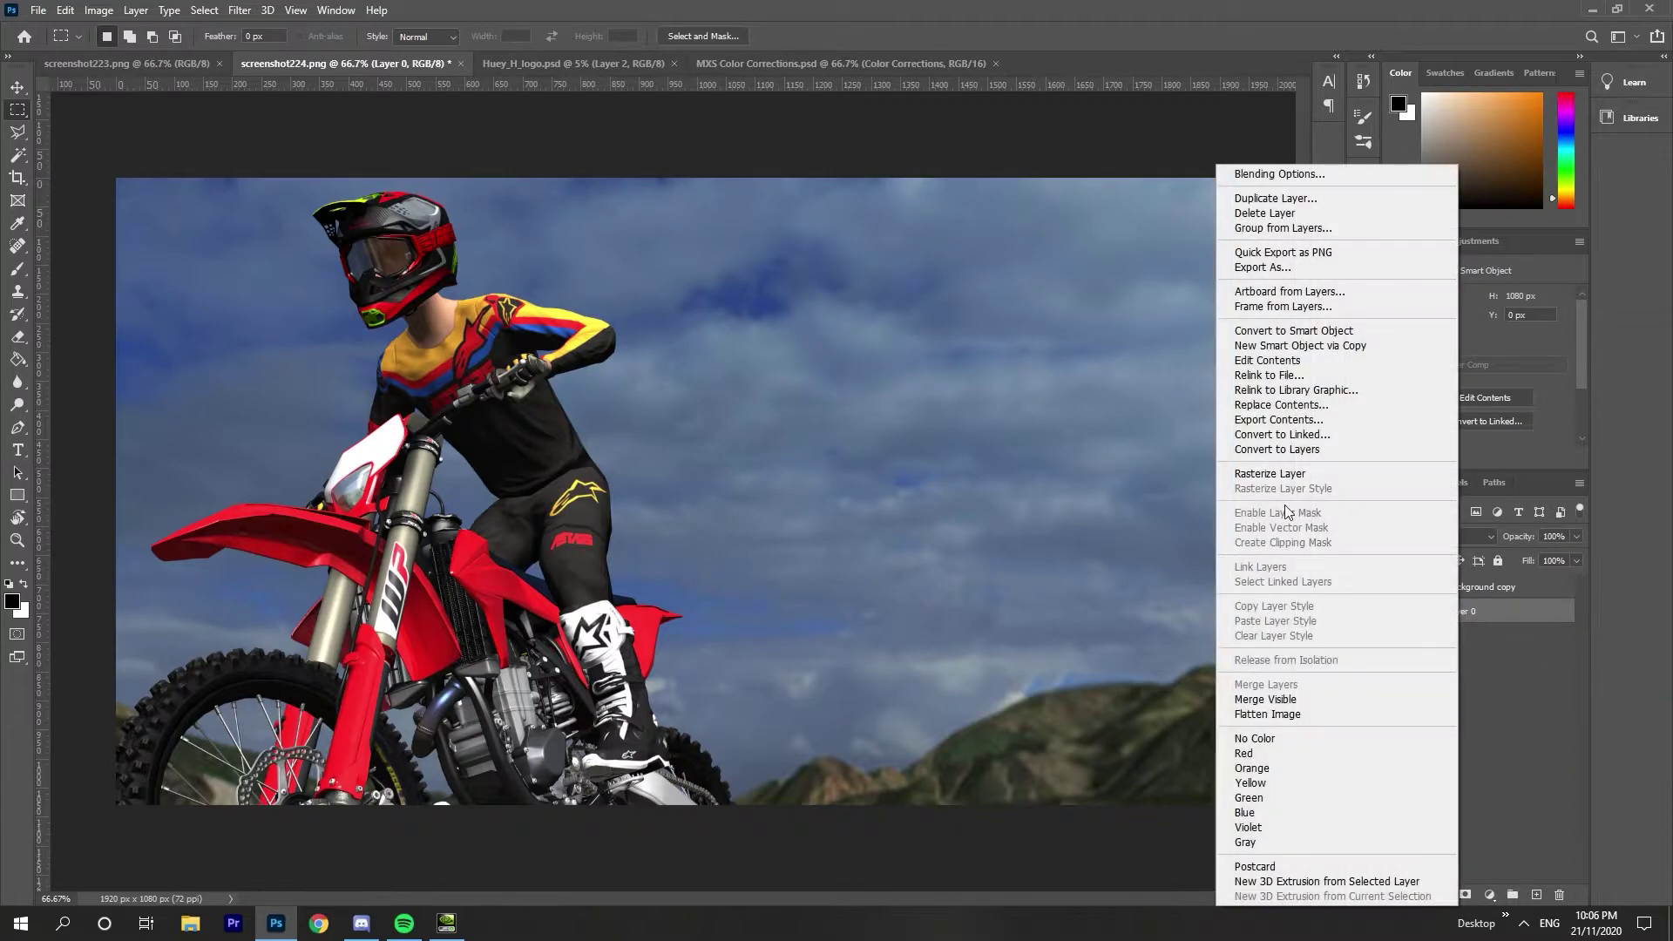
left_click(1289, 473)
Set the Background copy layer's blend mode to Difference.
left_click(1472, 597)
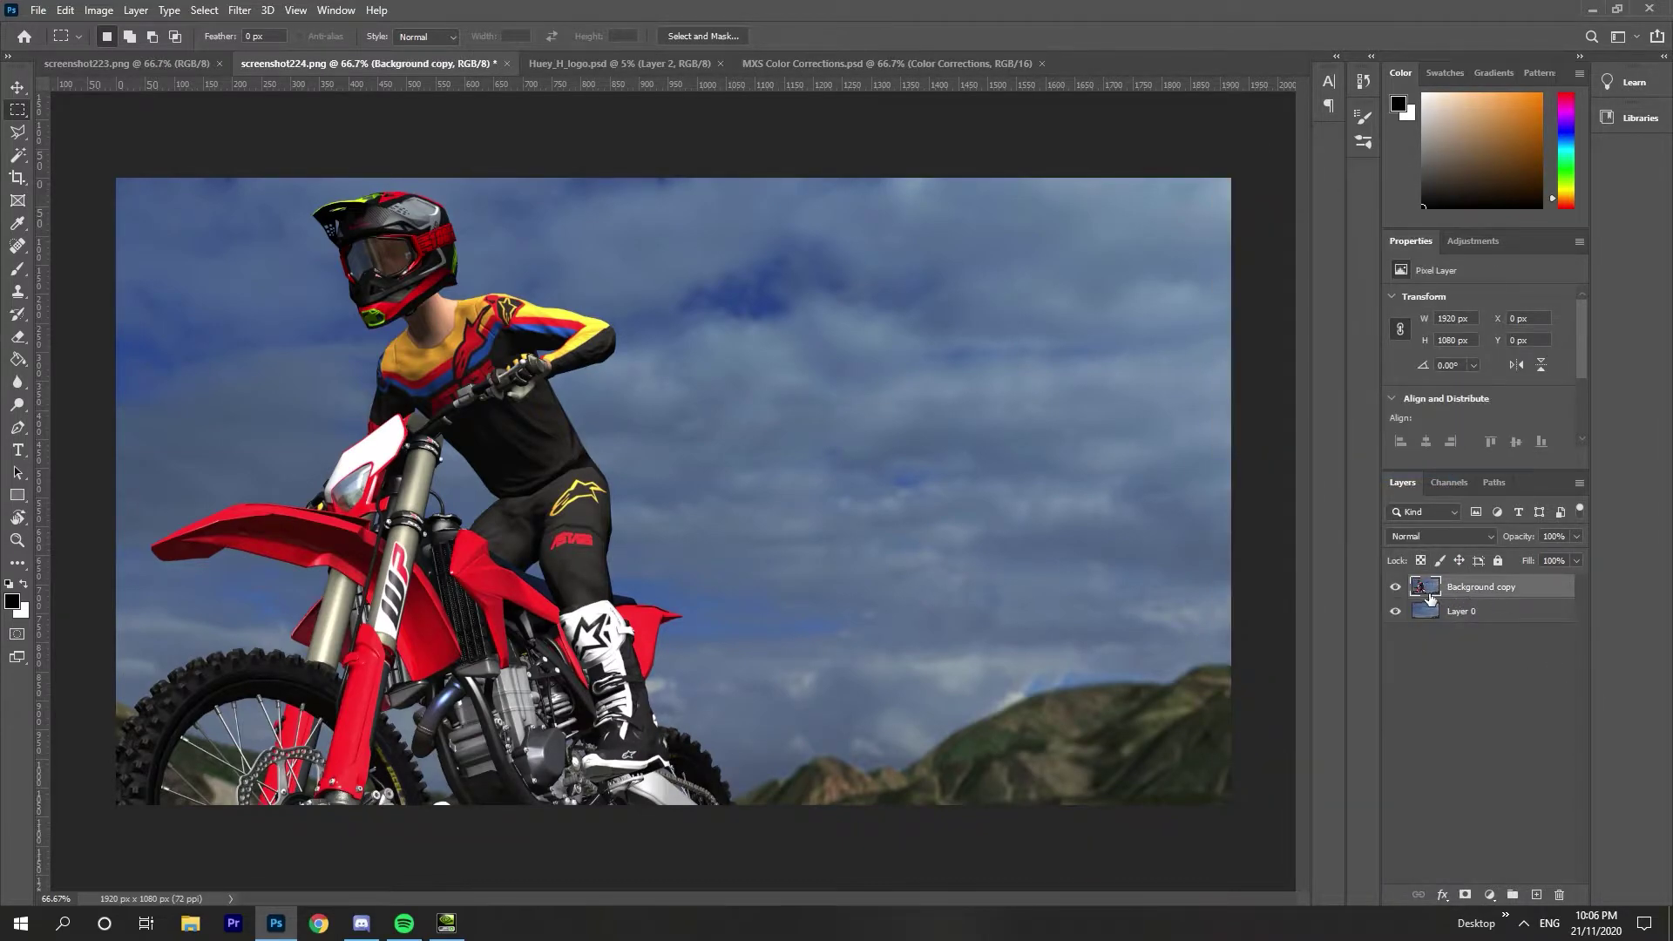
left_click(1395, 590)
left_click(1398, 588)
left_click(1441, 538)
left_click(1443, 786)
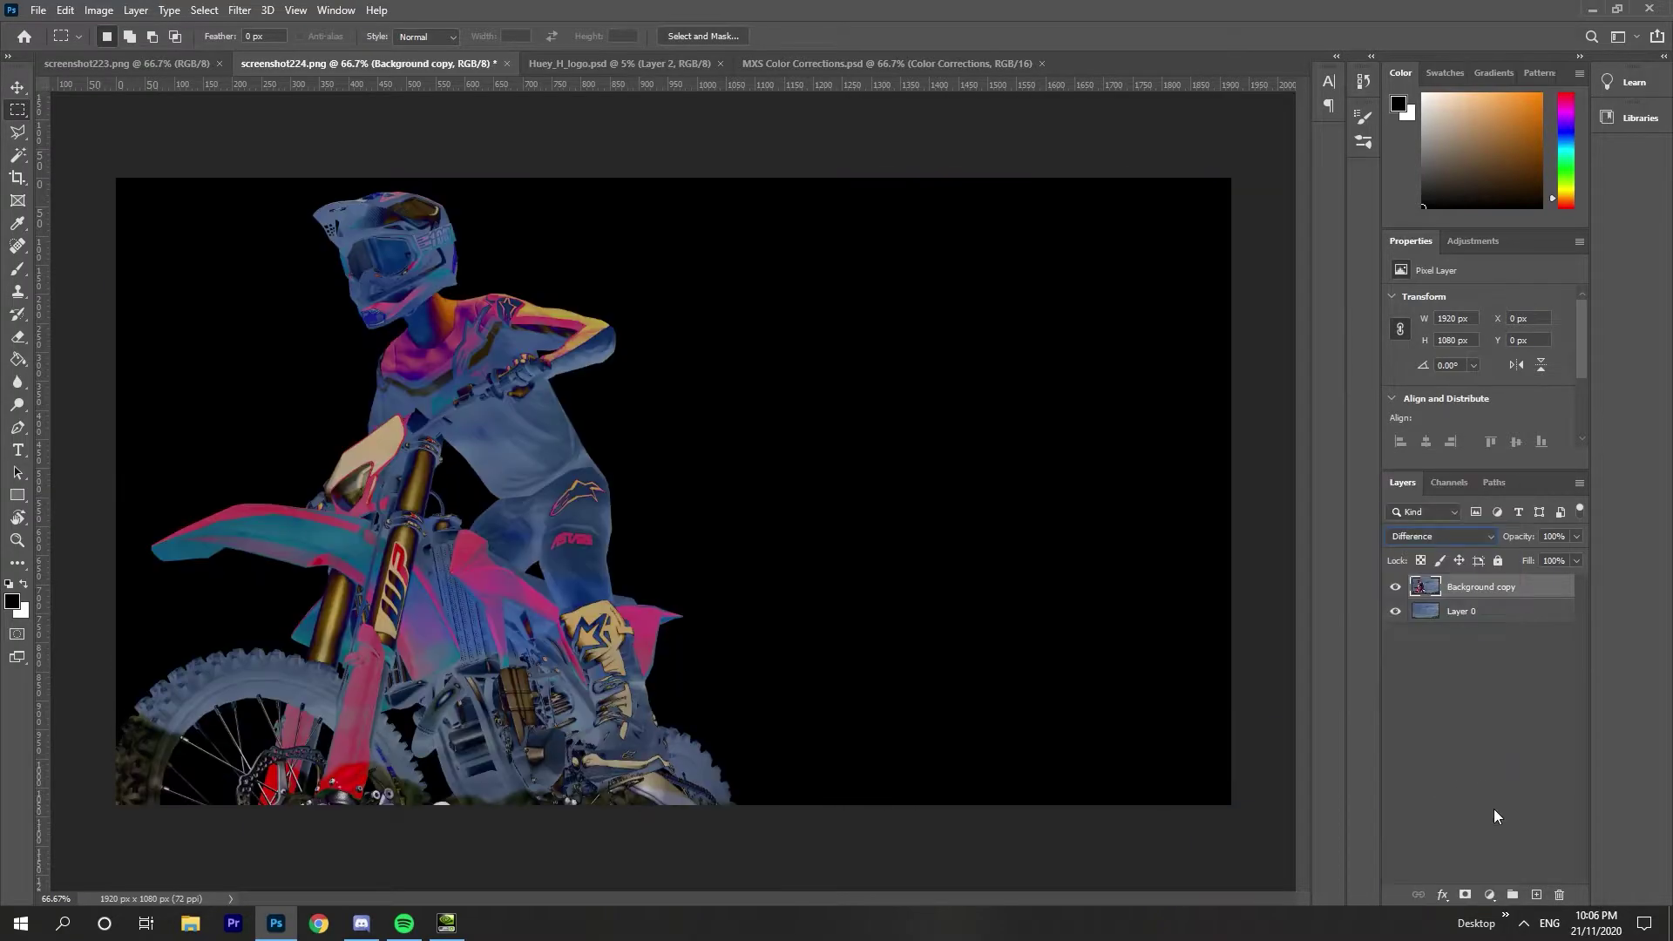
Select the rider and bike using Select > Color Range.
left_click(205, 10)
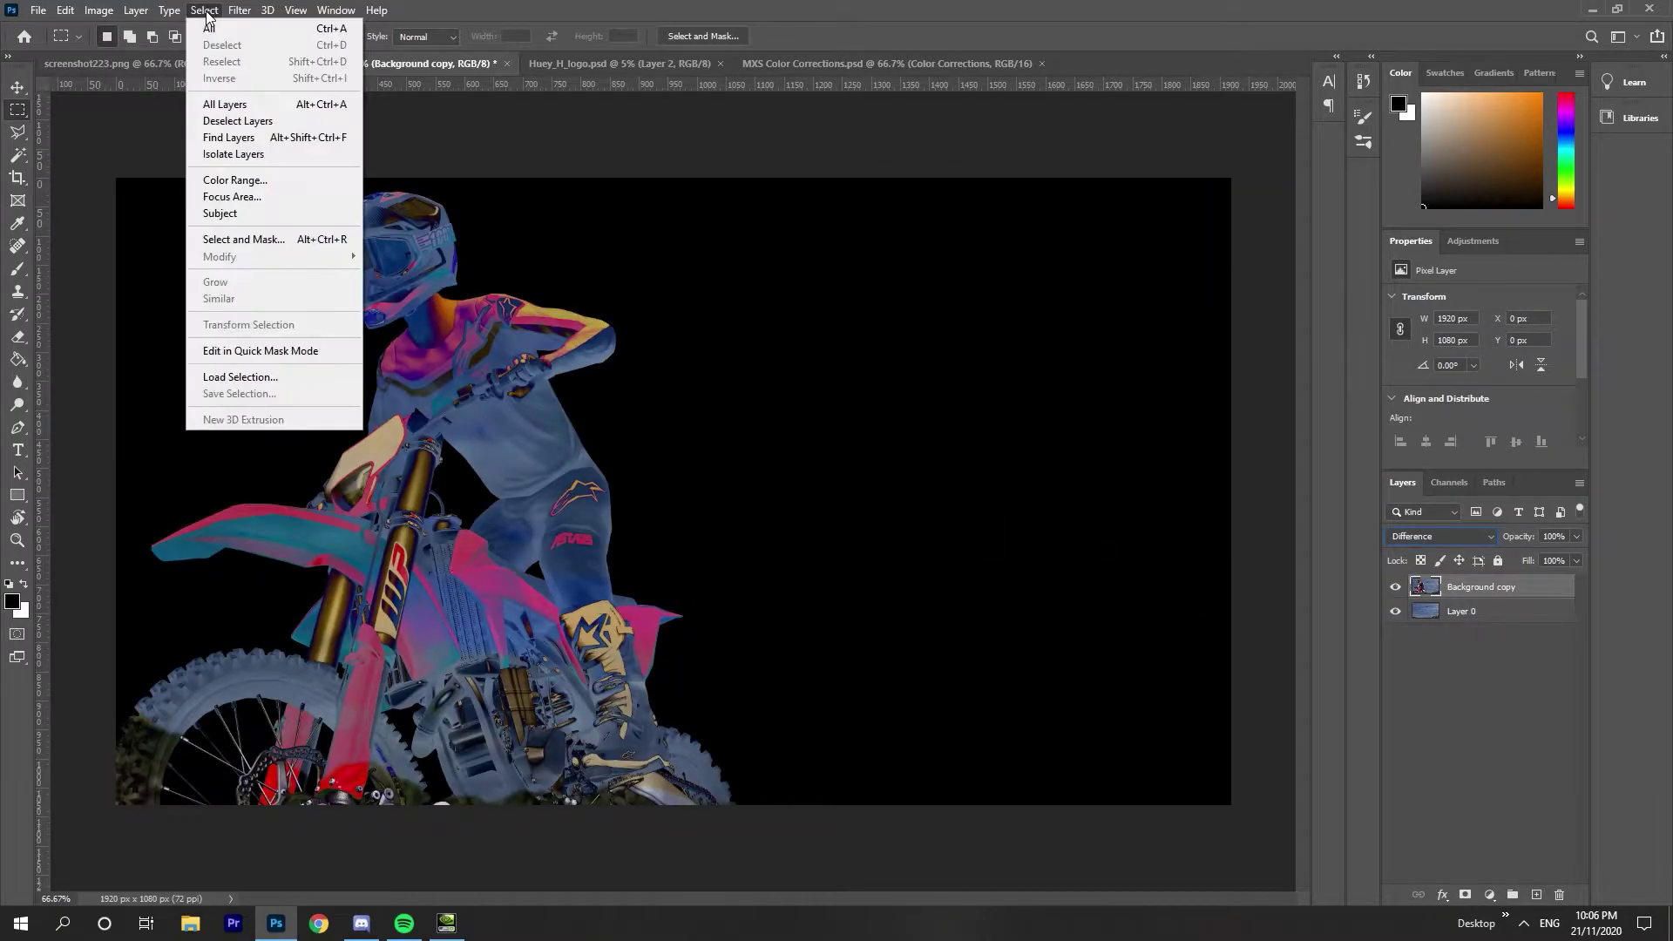
left_click(241, 180)
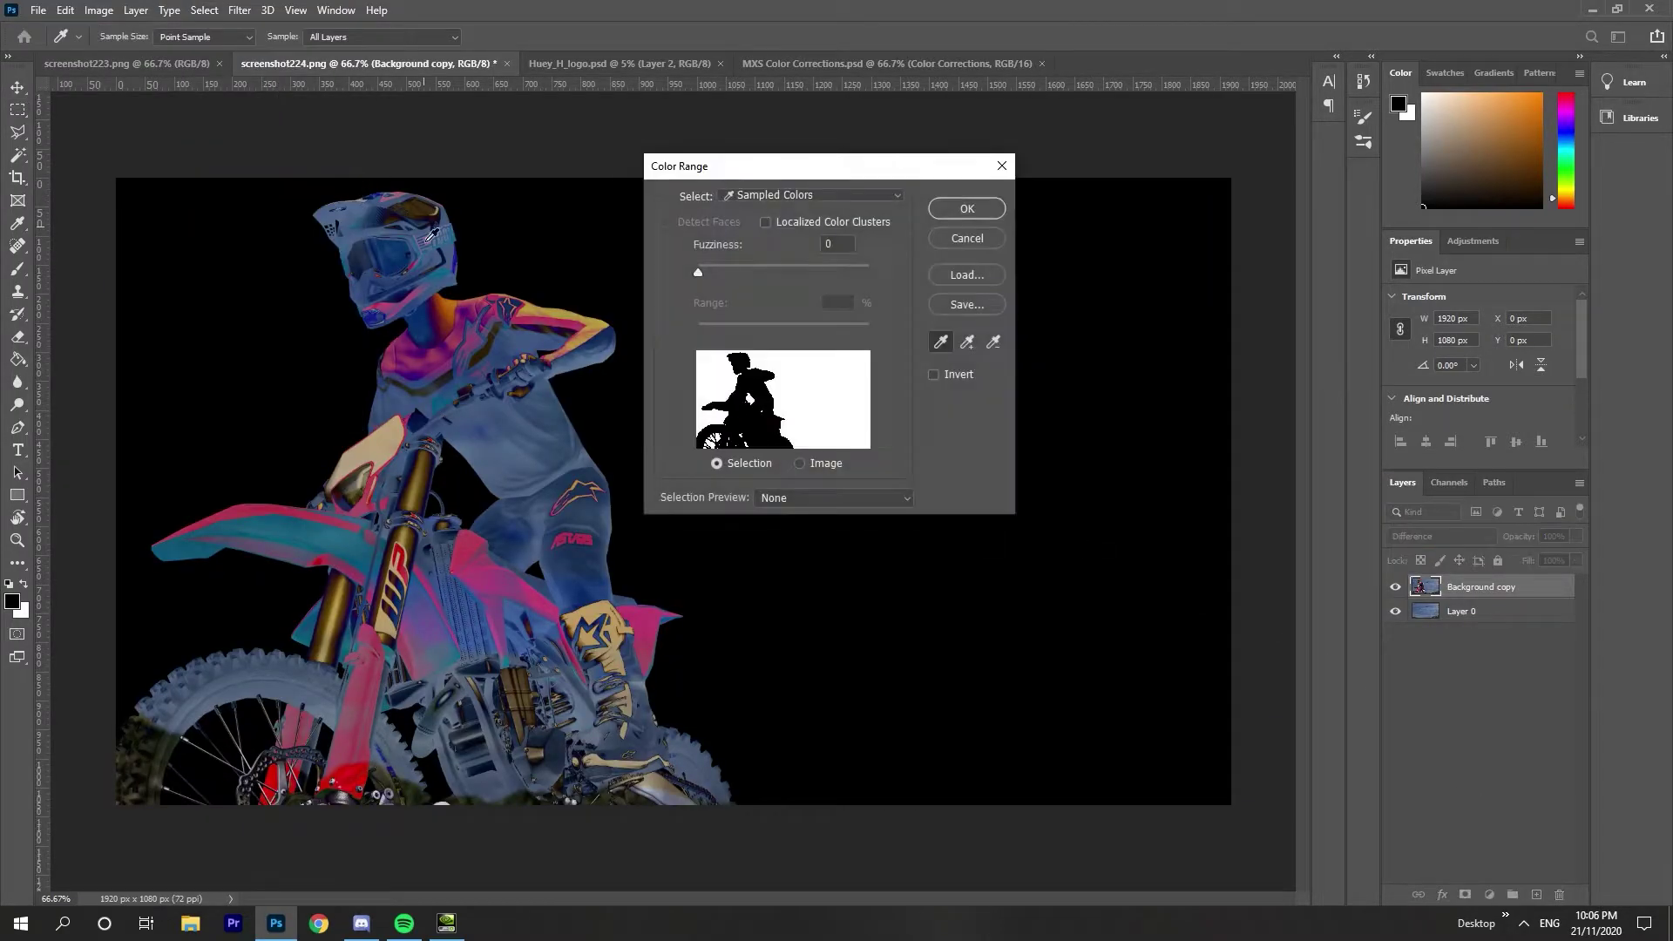
left_click(961, 206)
scroll(698, 506, "up", 1)
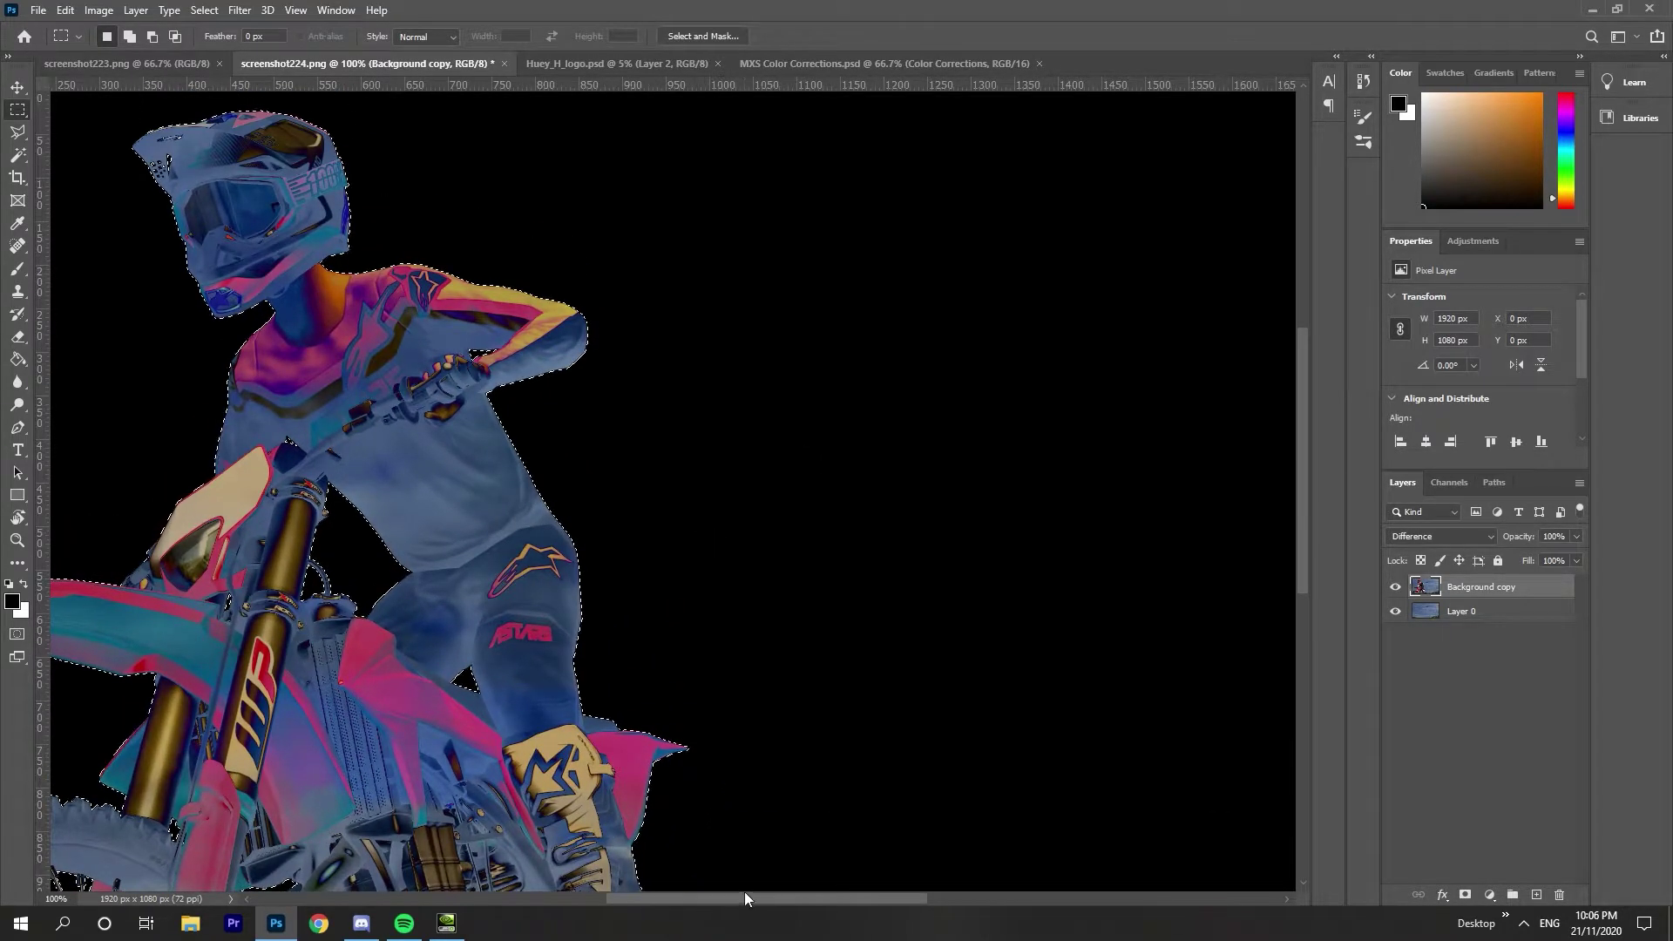
Zoom and pan around the Difference-blended image to inspect the selection edges.
scroll(744, 891, "left", 5)
scroll(655, 895, "up", 2)
scroll(722, 437, "down", 3)
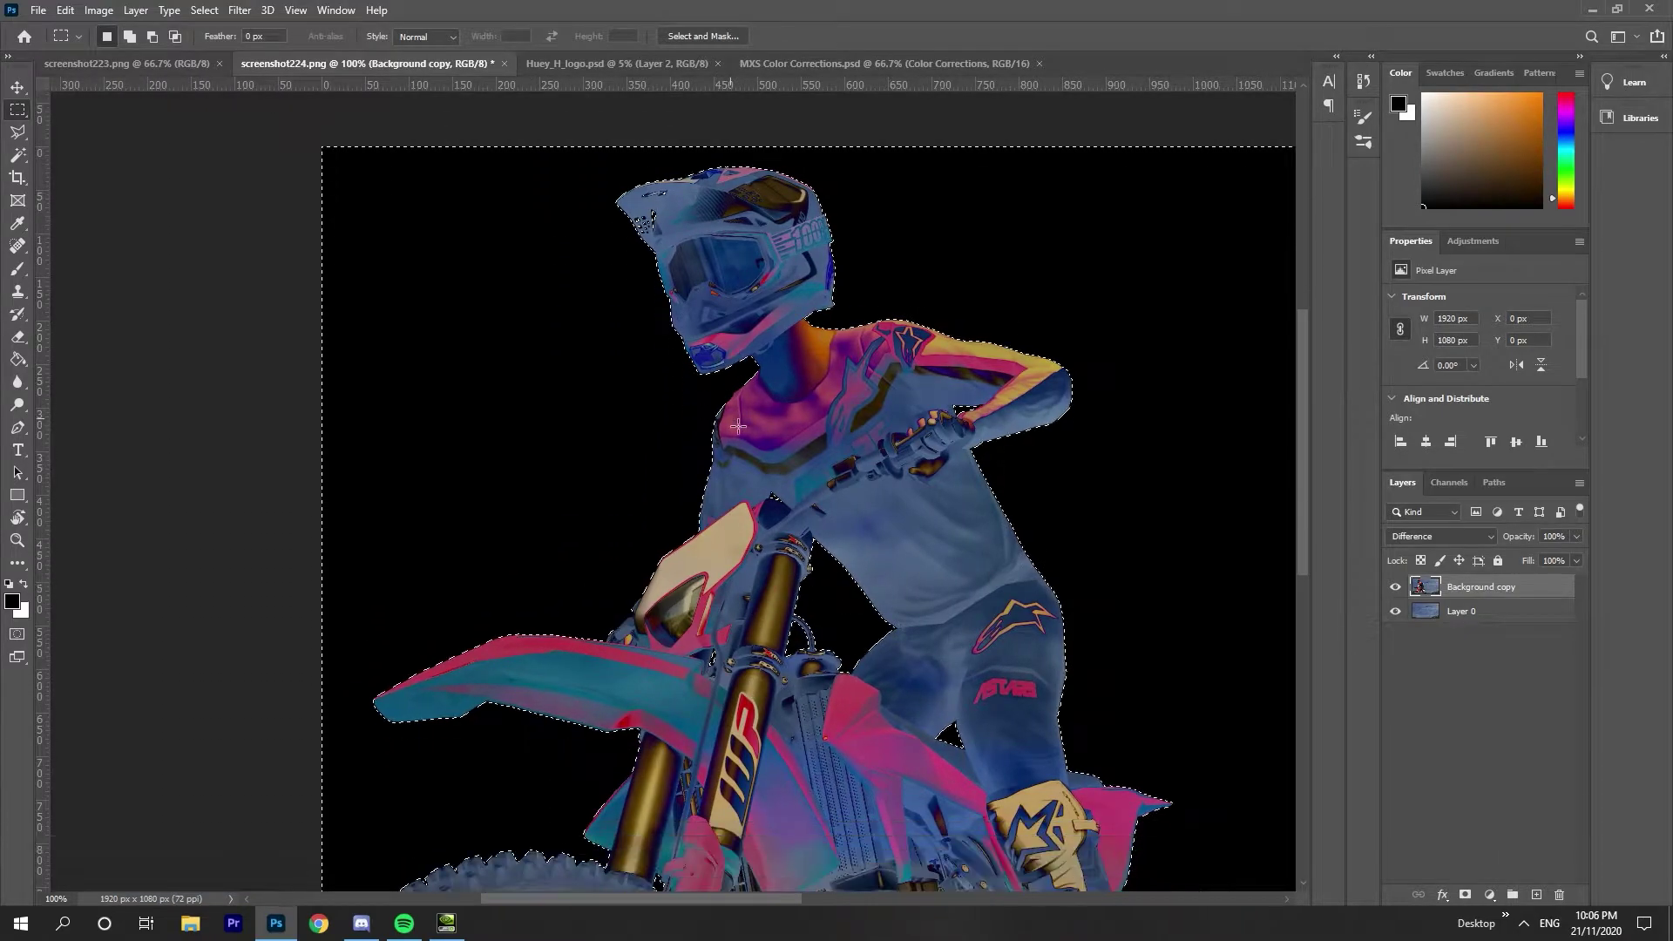
scroll(670, 279, "up", 3)
scroll(664, 276, "up", 1)
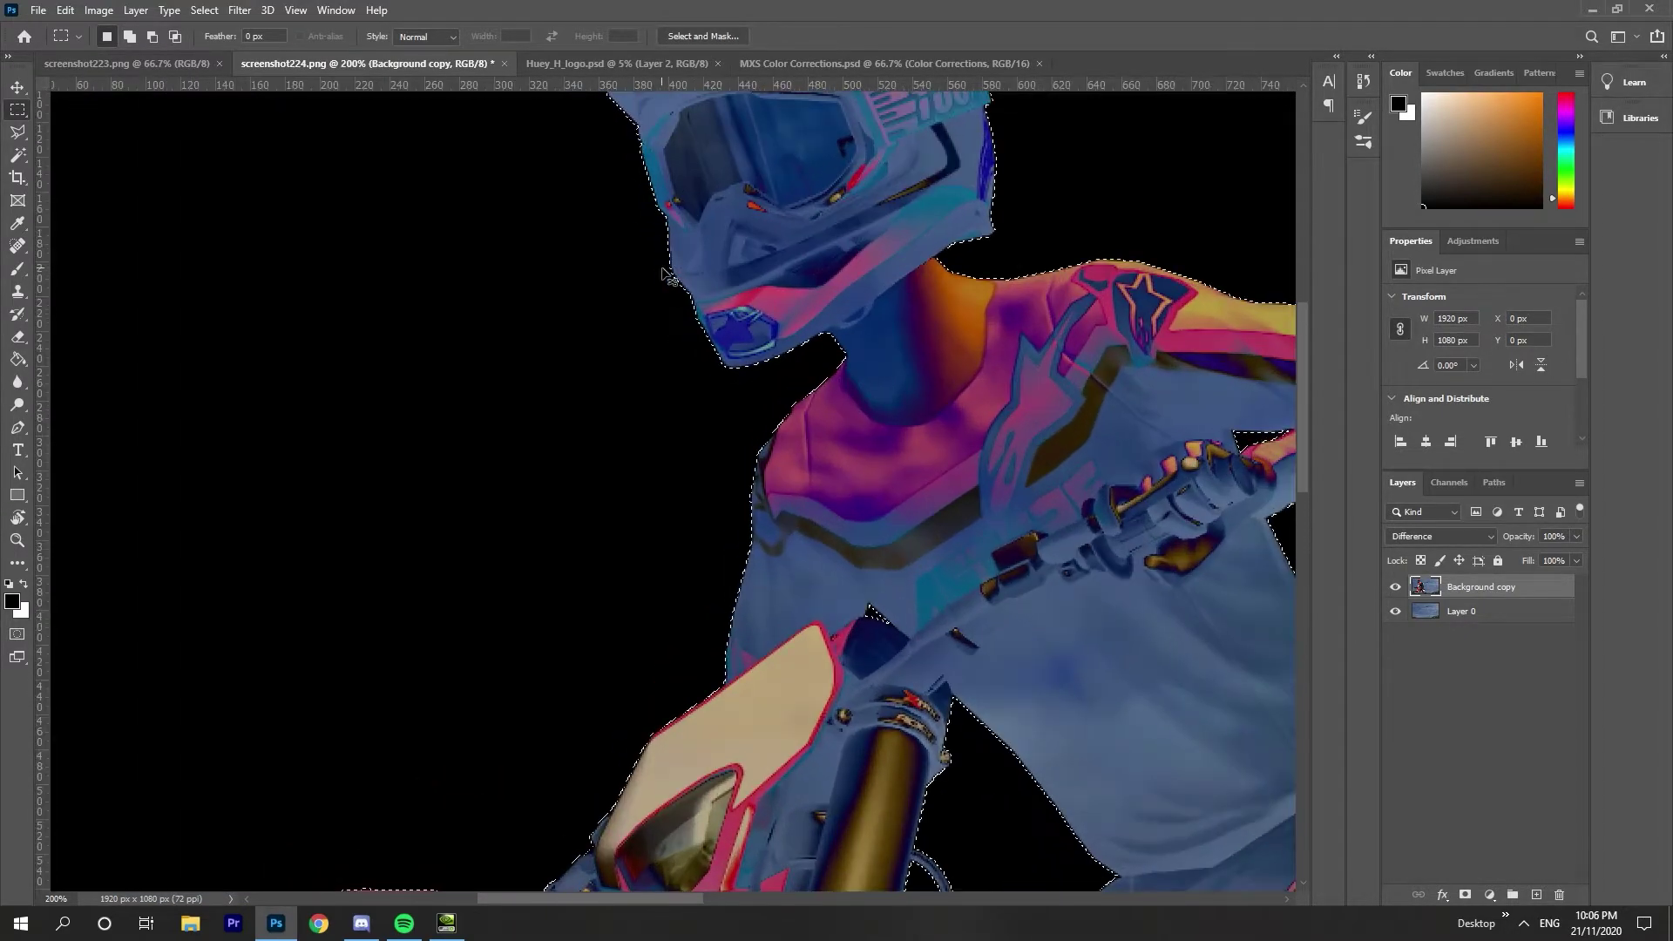
scroll(662, 268, "up", 2)
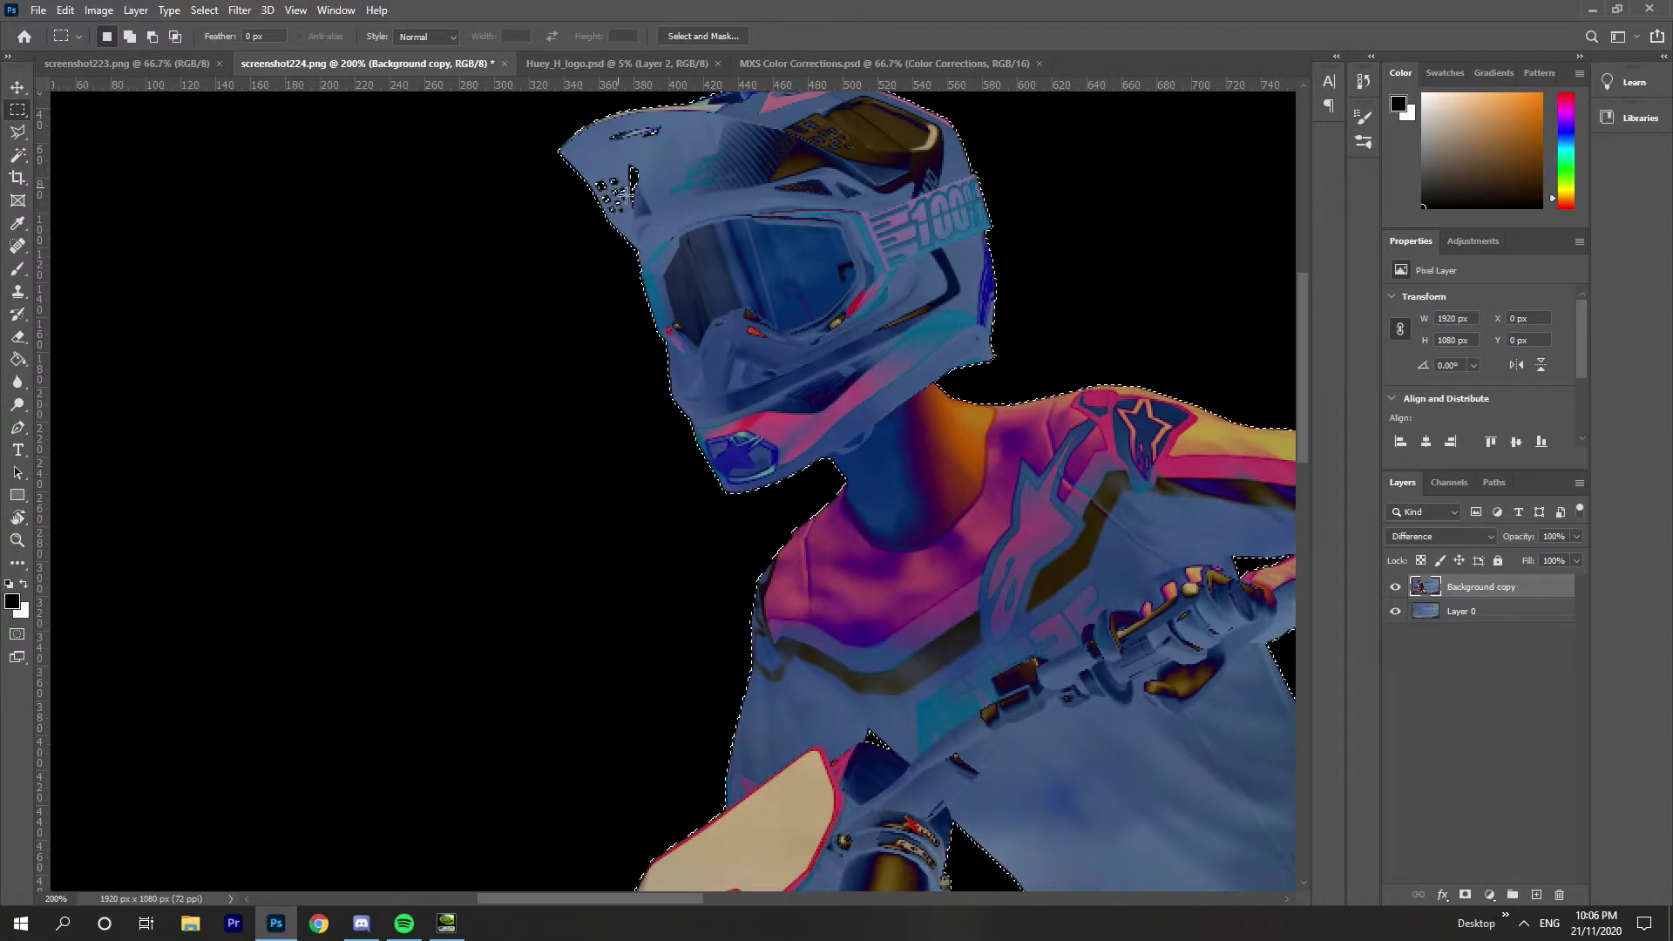
scroll(822, 362, "down", 5)
scroll(781, 502, "down", 5)
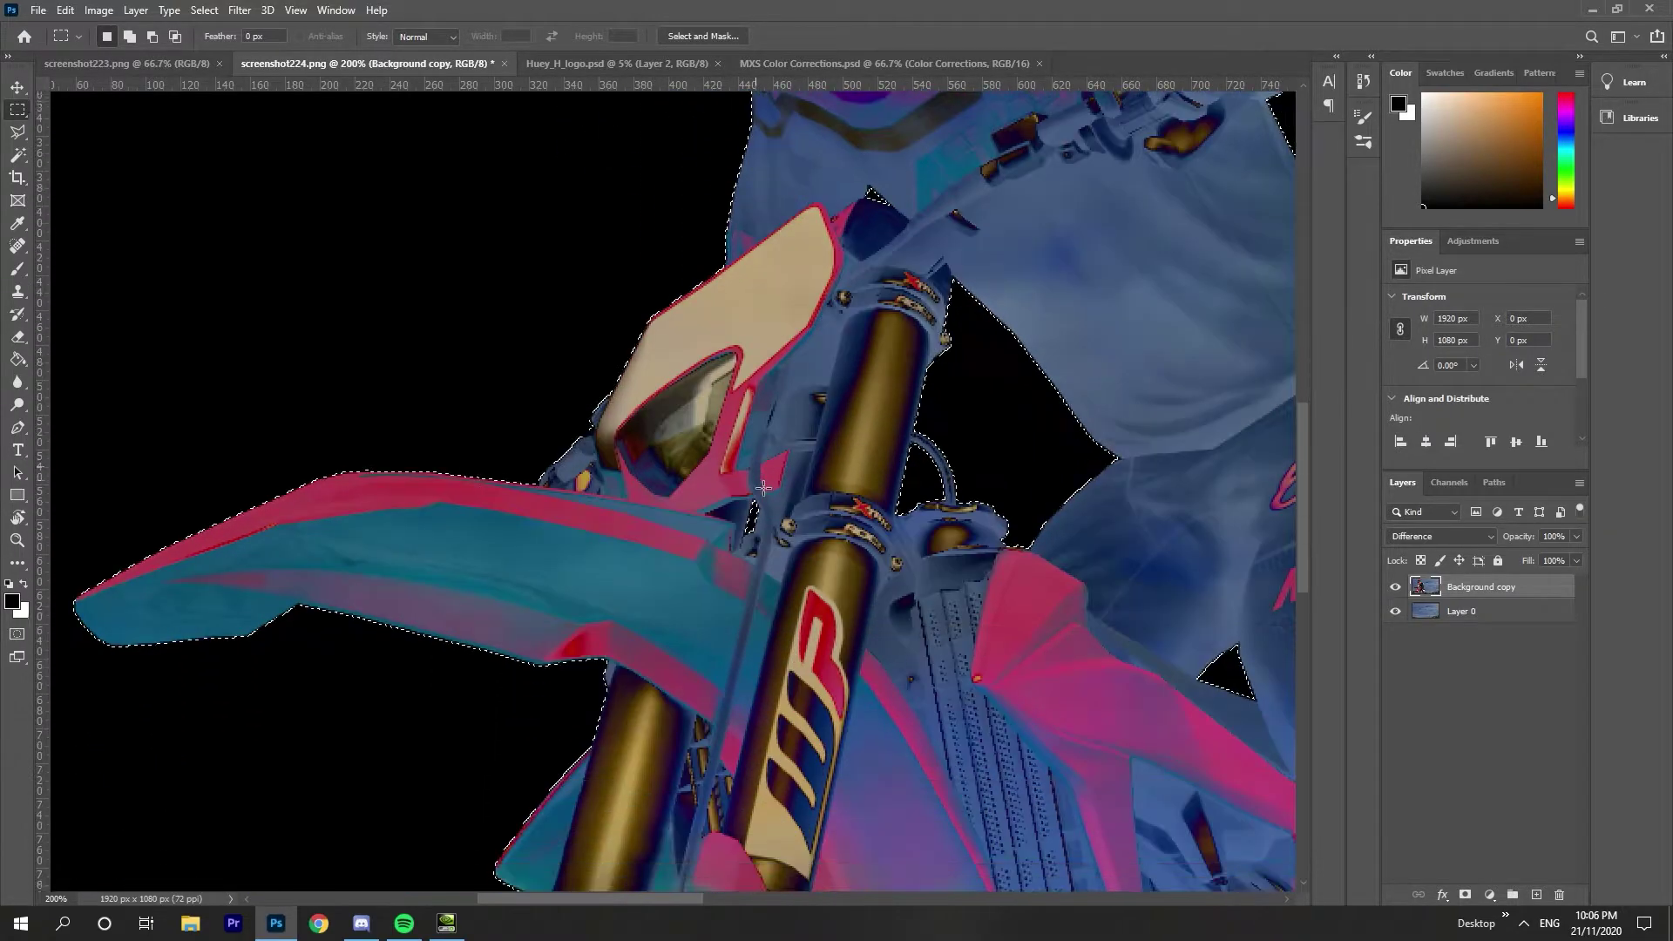
left_click_drag(690, 899, 767, 894)
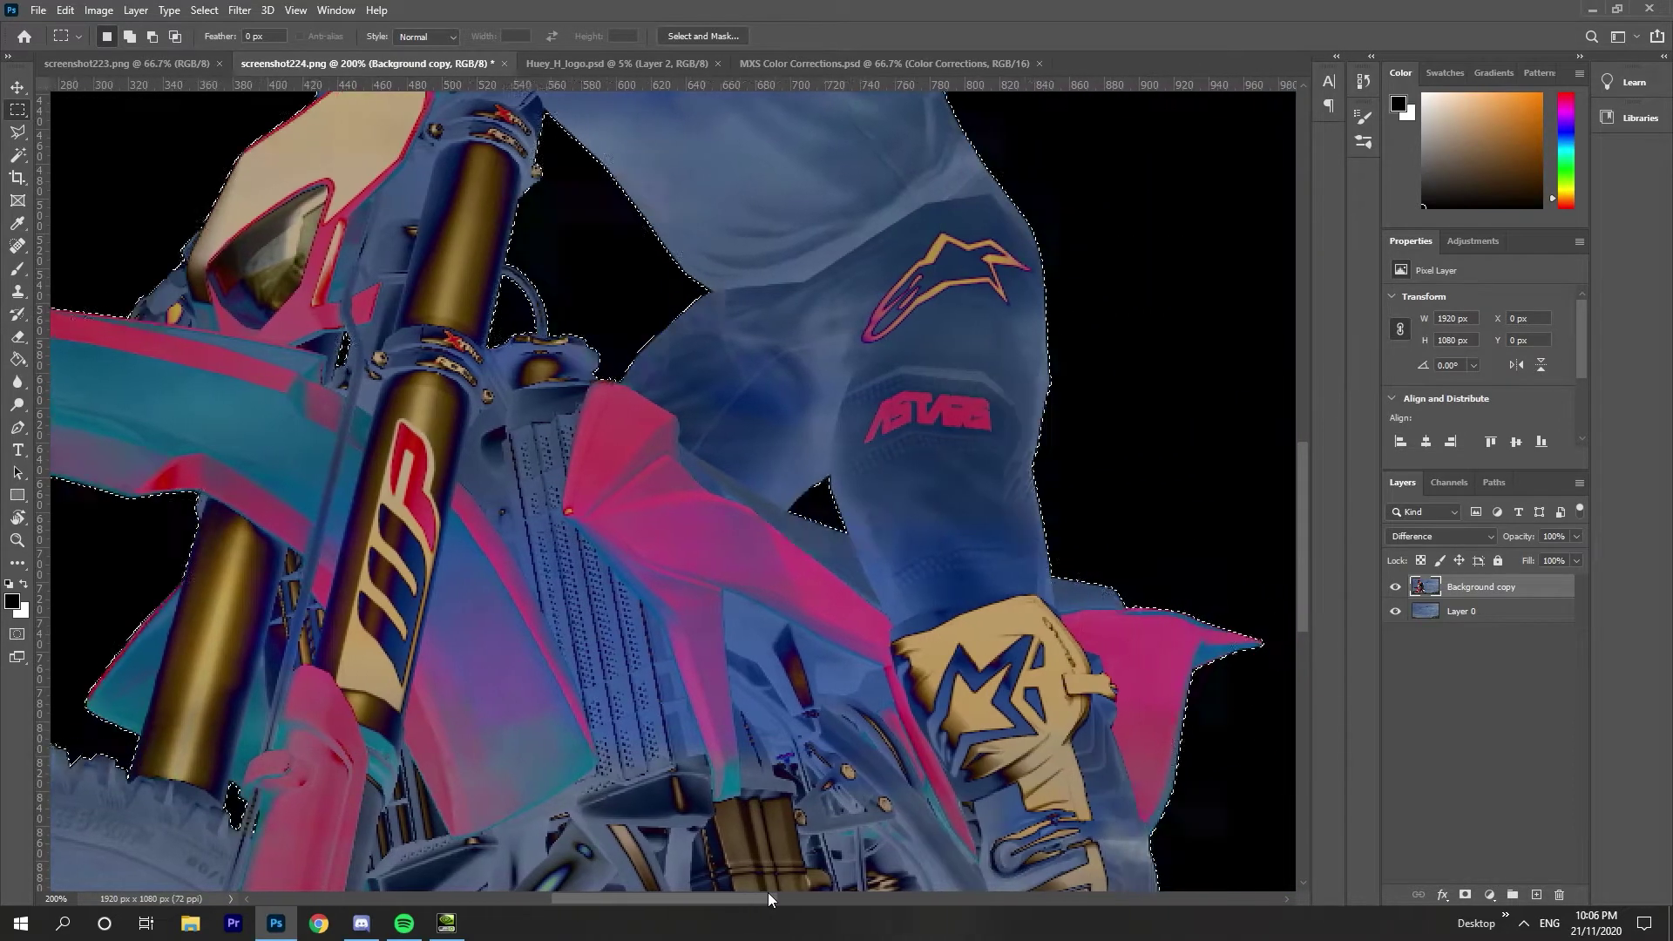
scroll(704, 645, "down", 6)
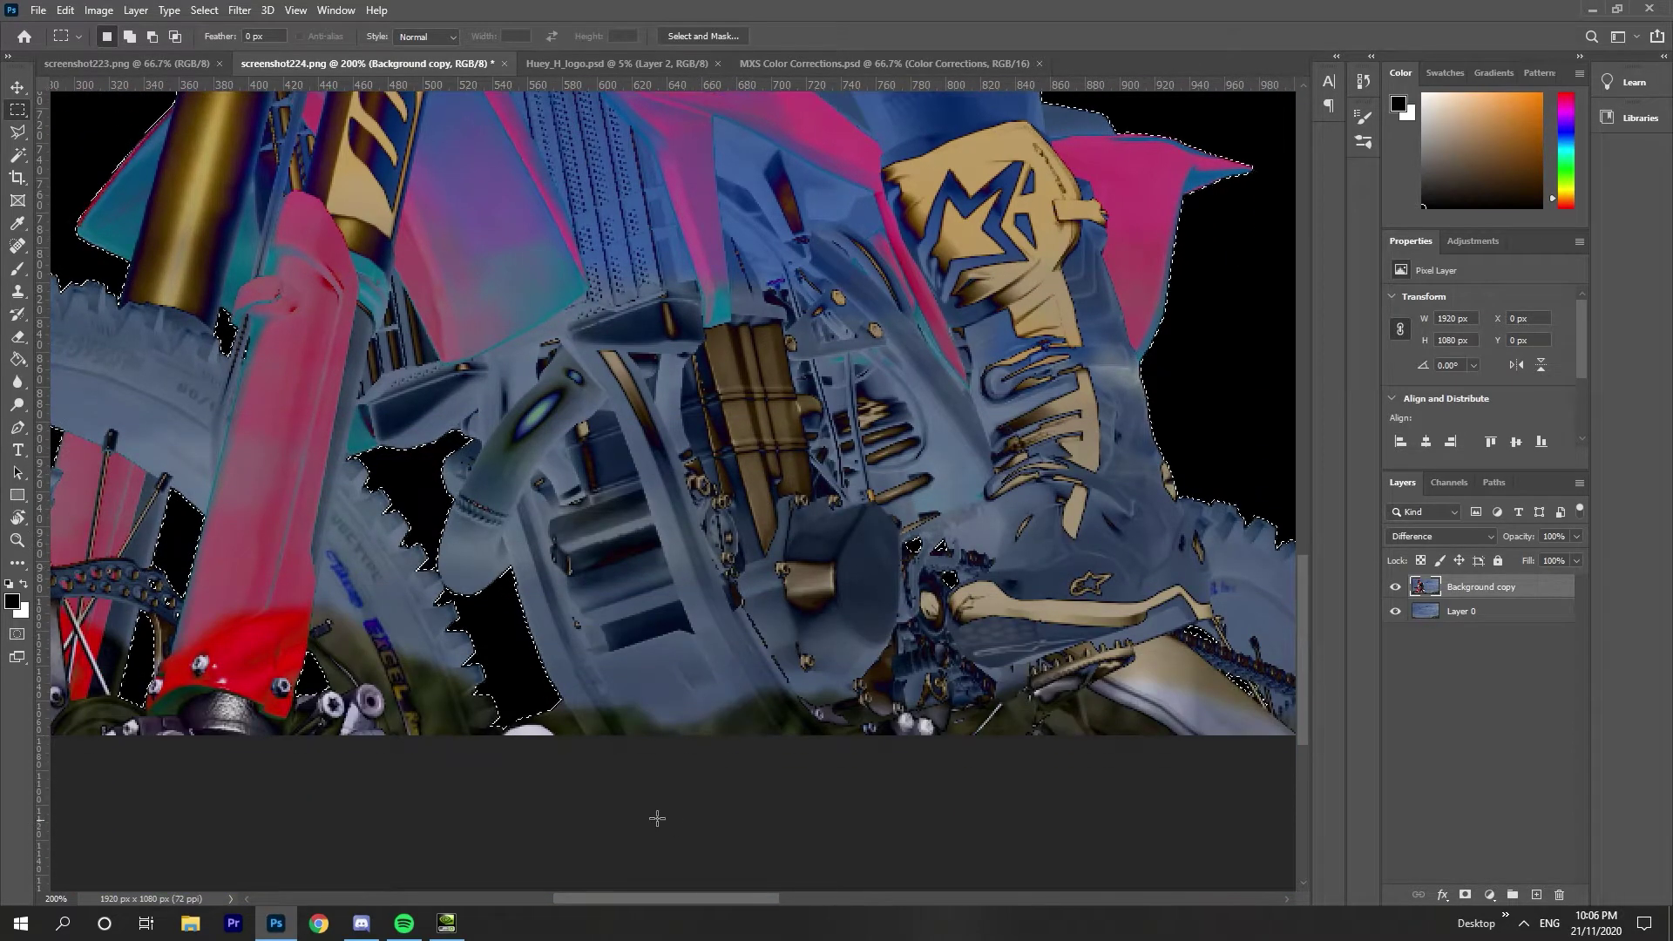
scroll(657, 814, "up", 1)
Use the freehand Lasso to subtract stray sky specks from the selection, then zoom out.
left_click(18, 132)
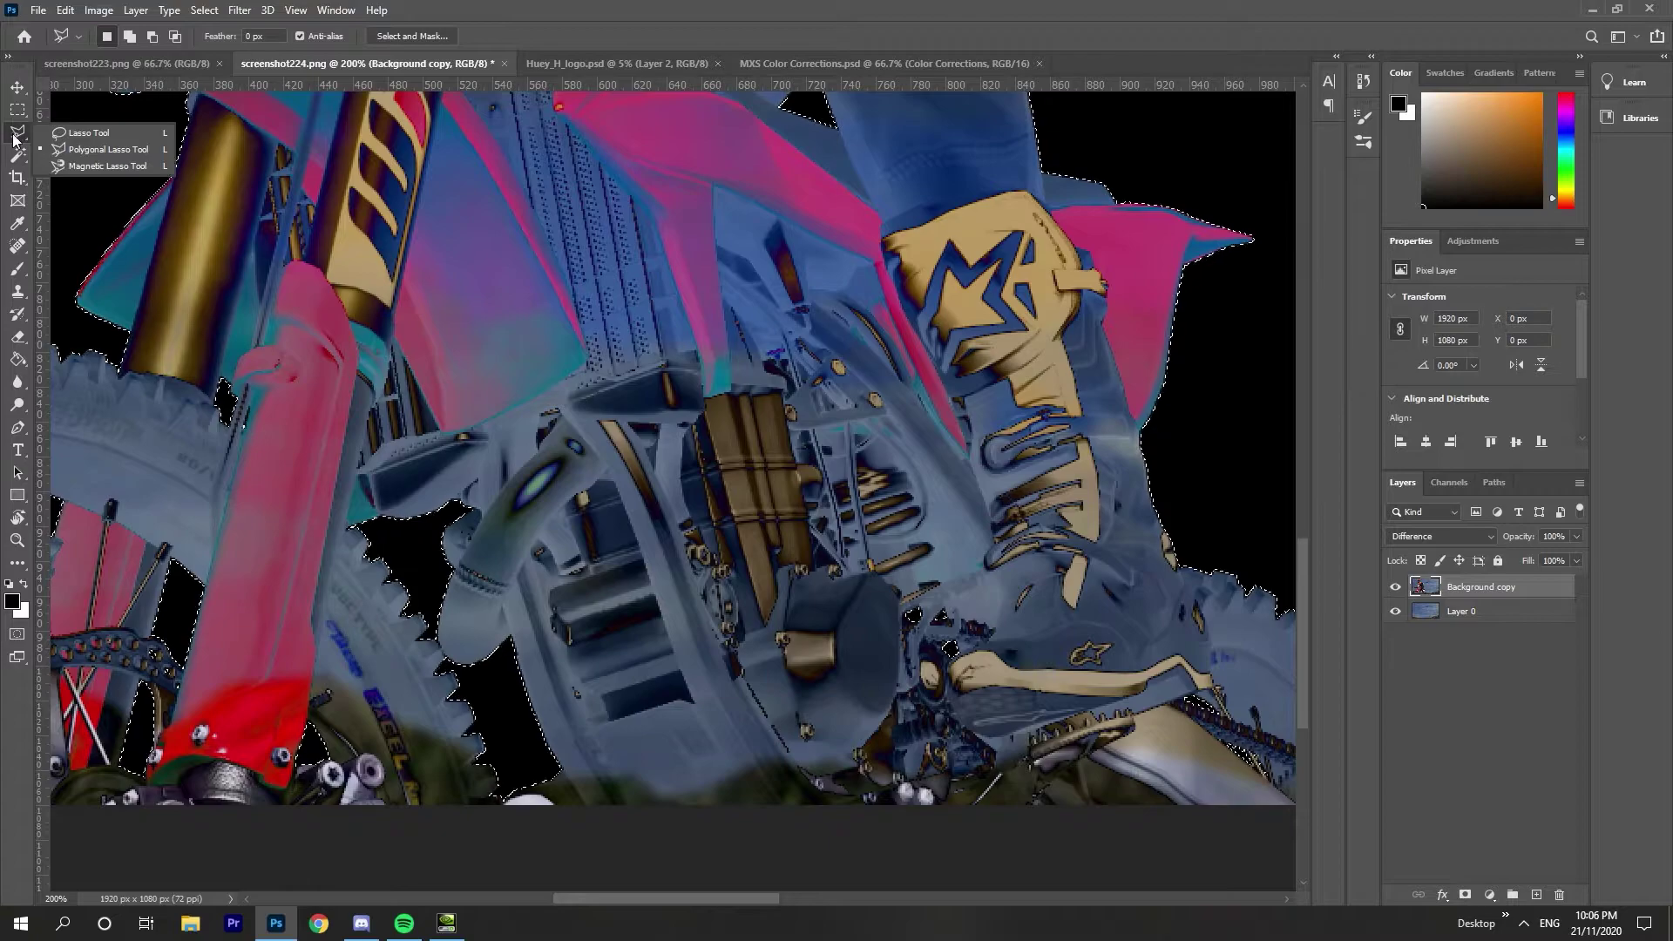
left_click(72, 135)
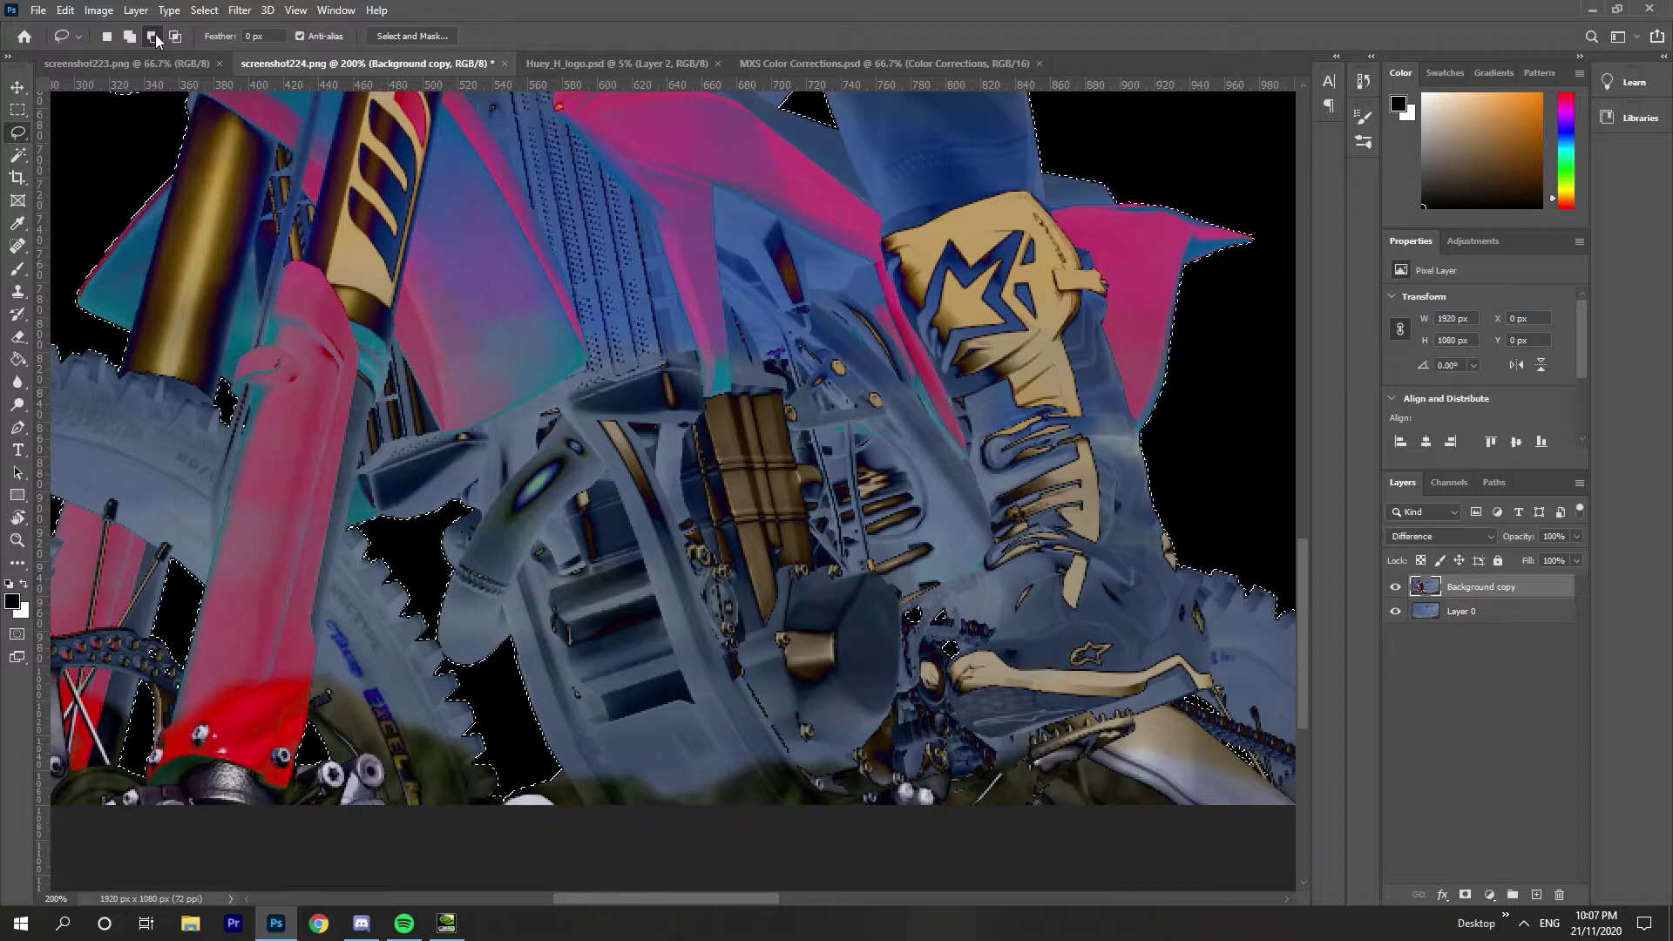
scroll(732, 420, "up", 3)
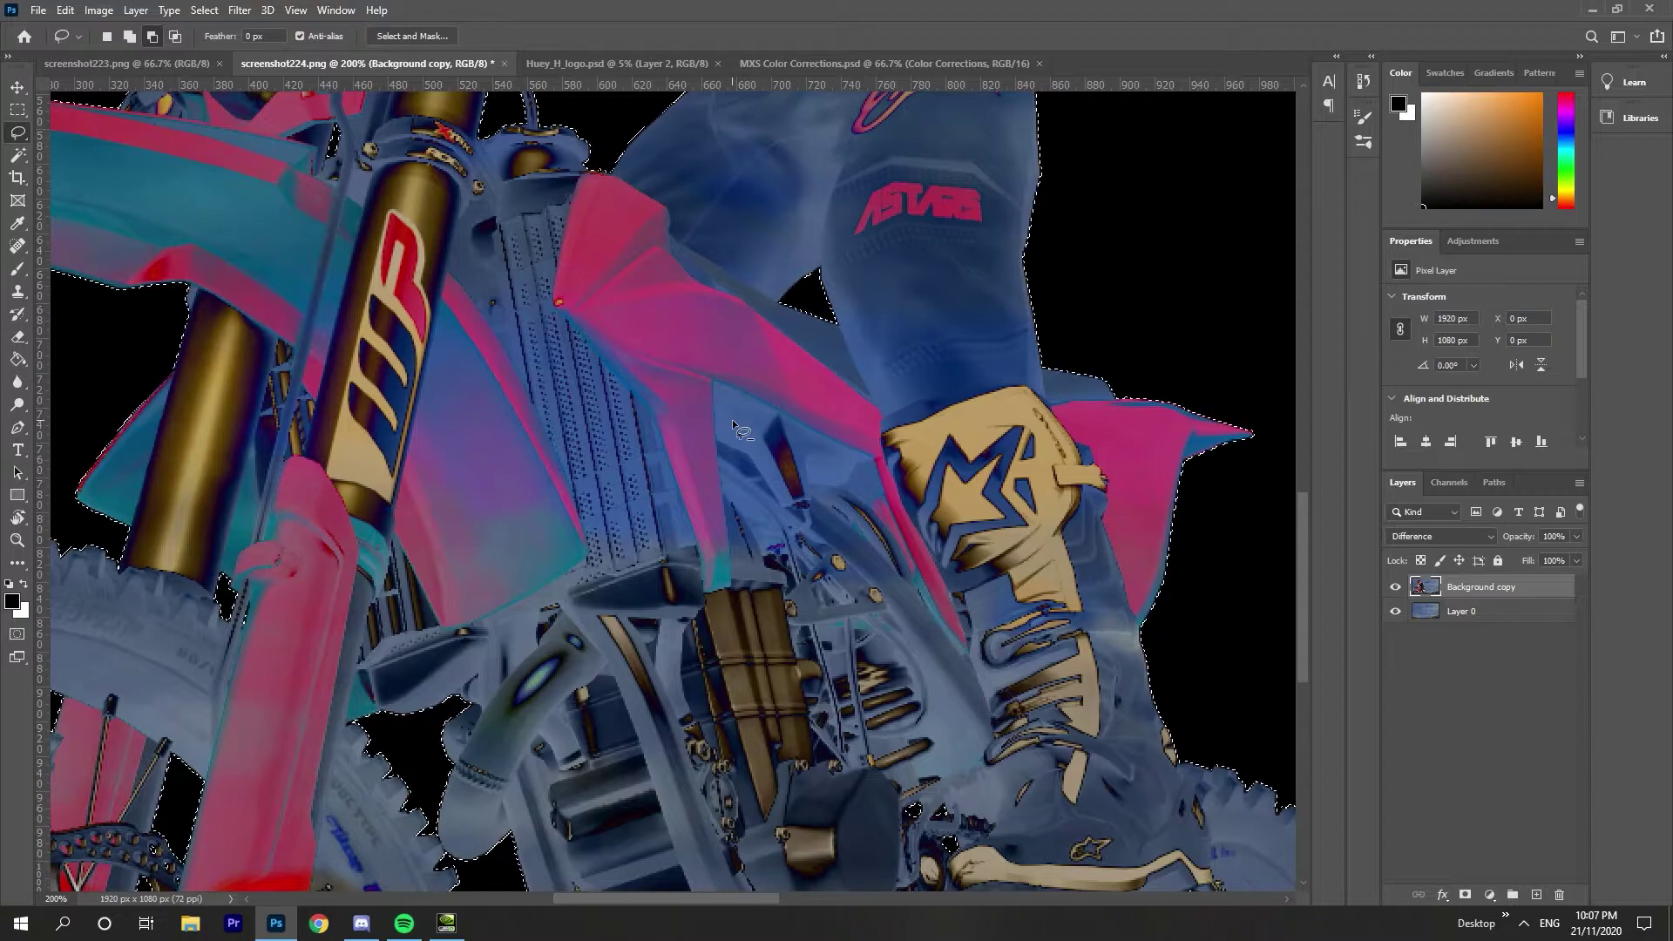
key("shift")
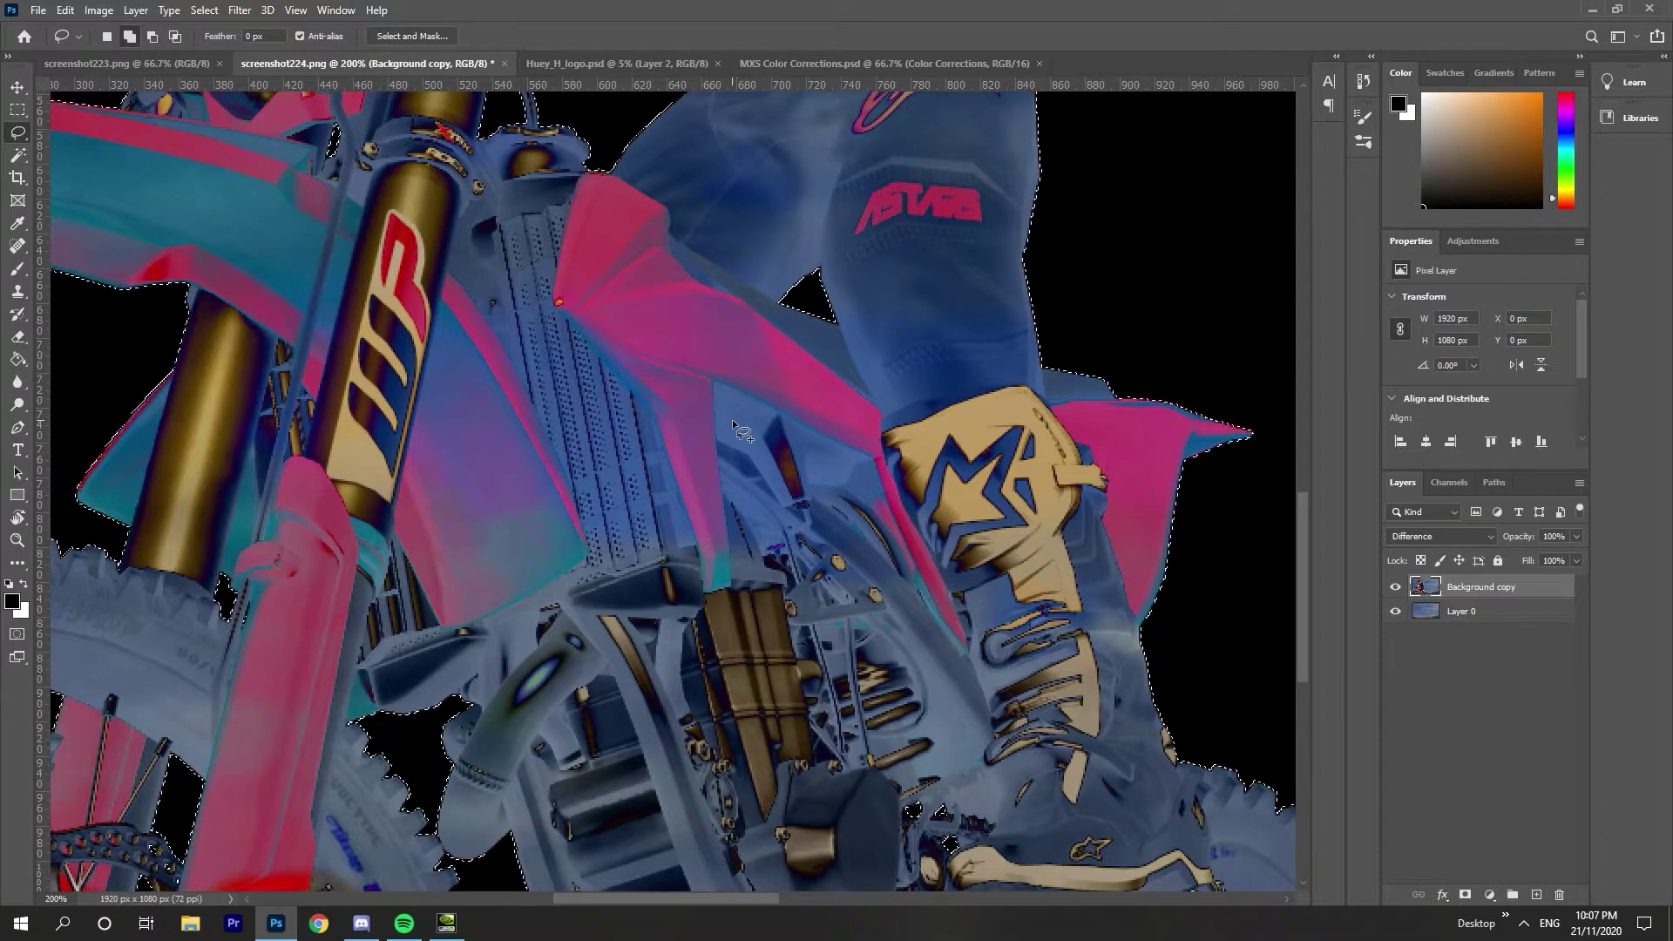
key("alt")
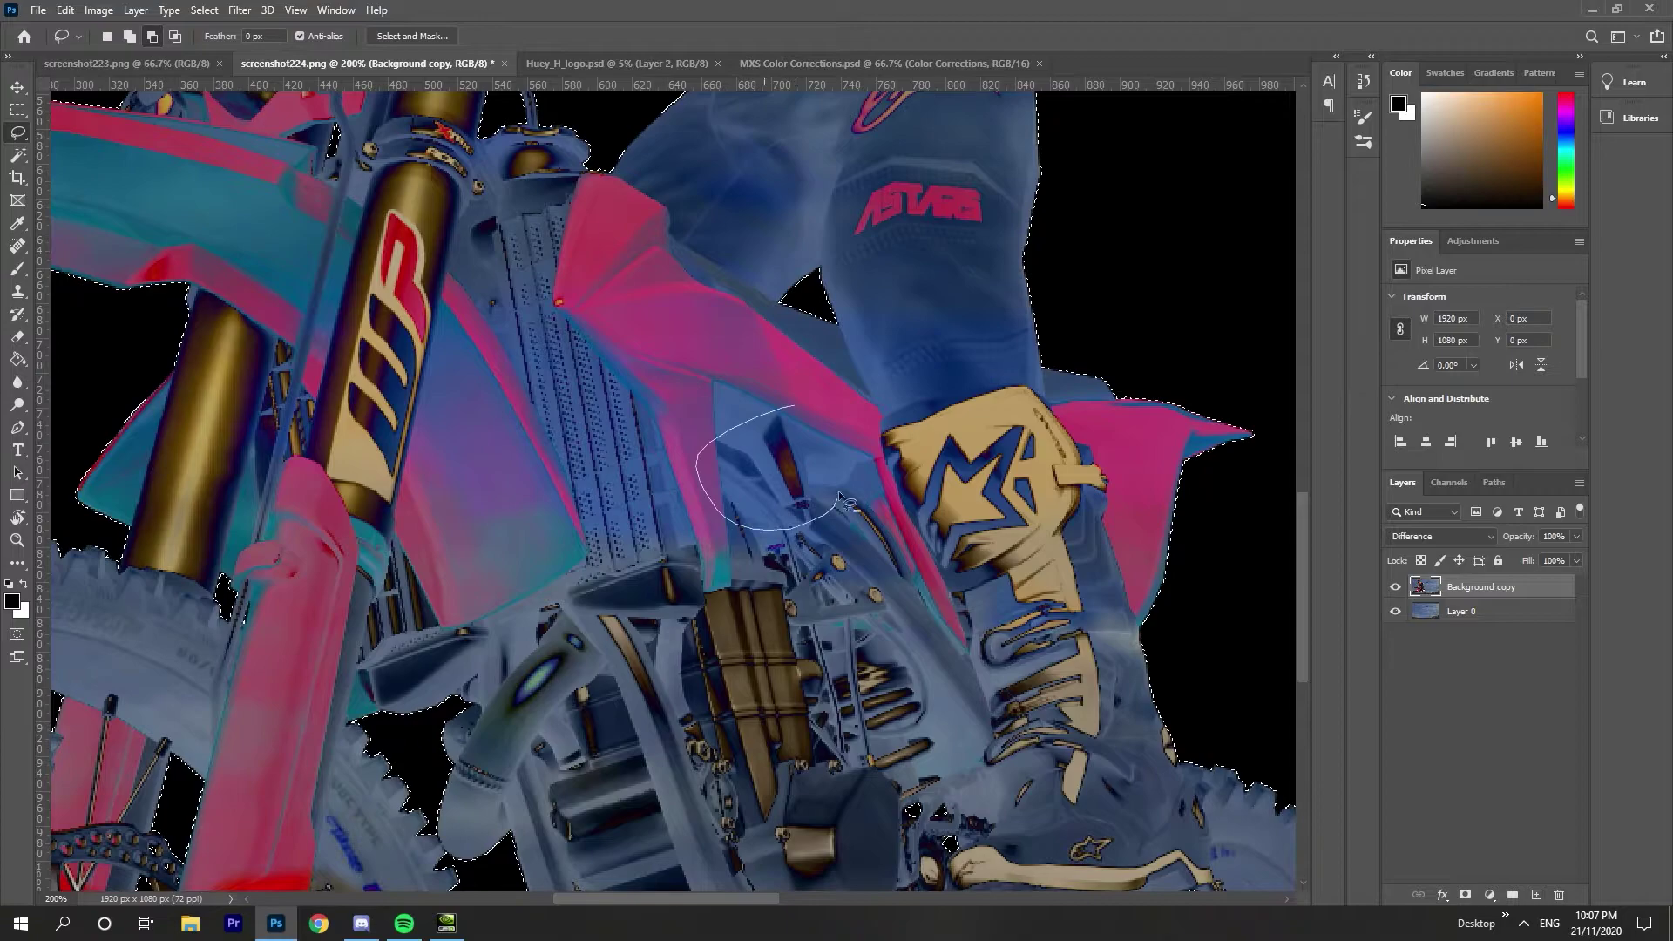
scroll(775, 407, "up", 3)
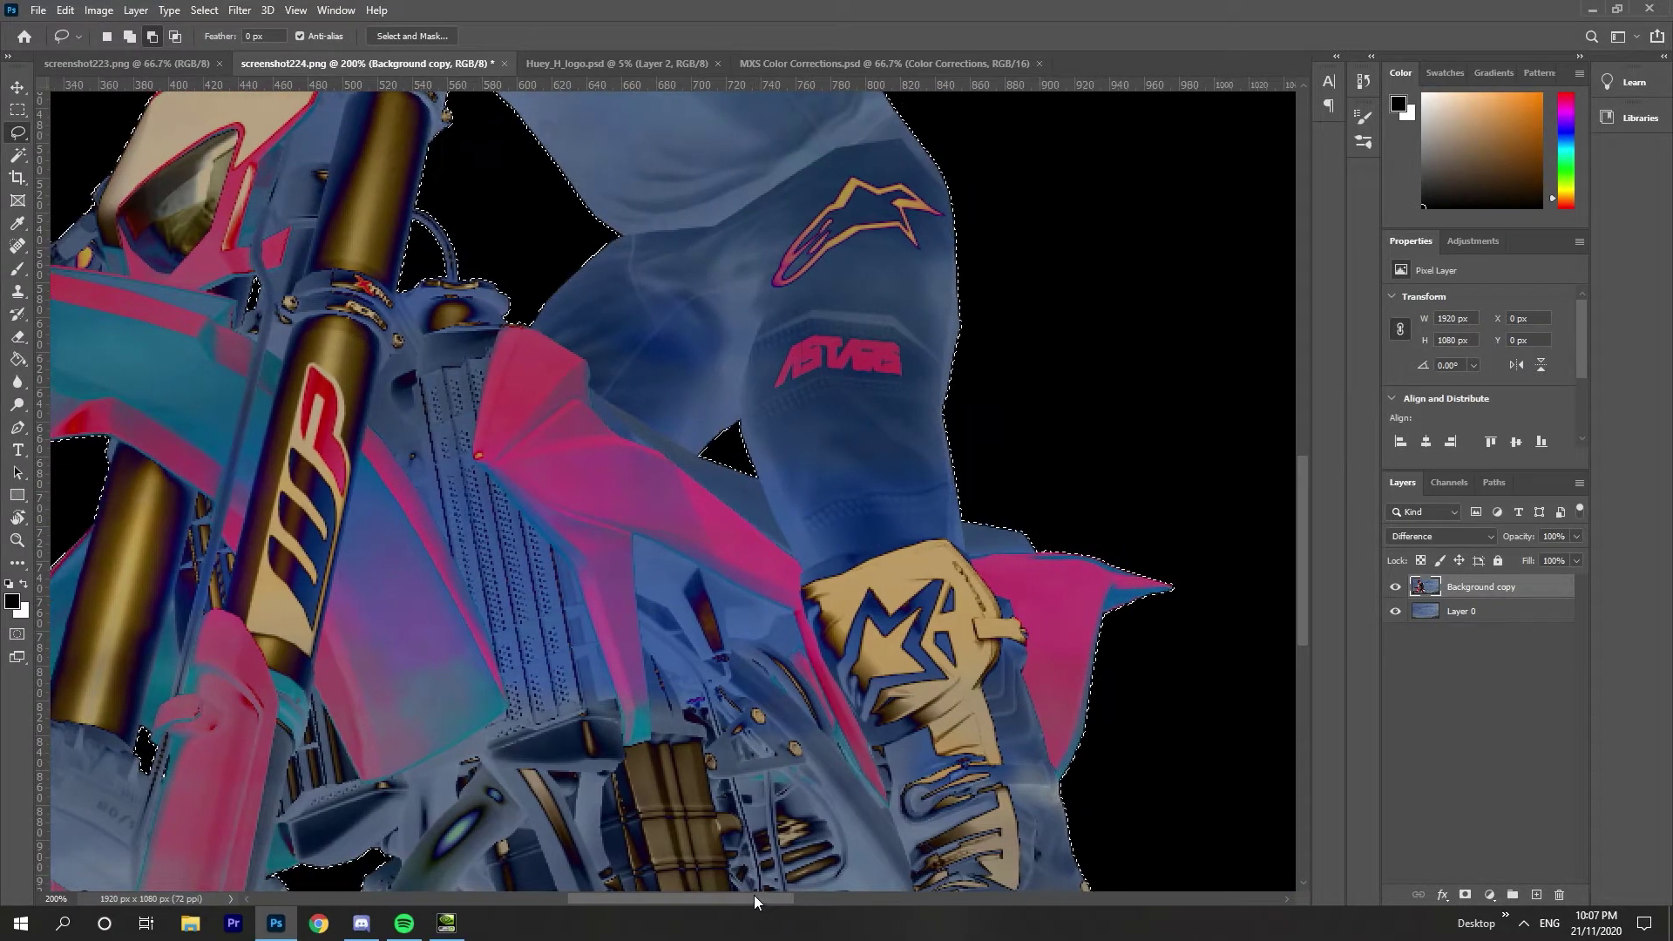
left_click_drag(738, 897, 755, 896)
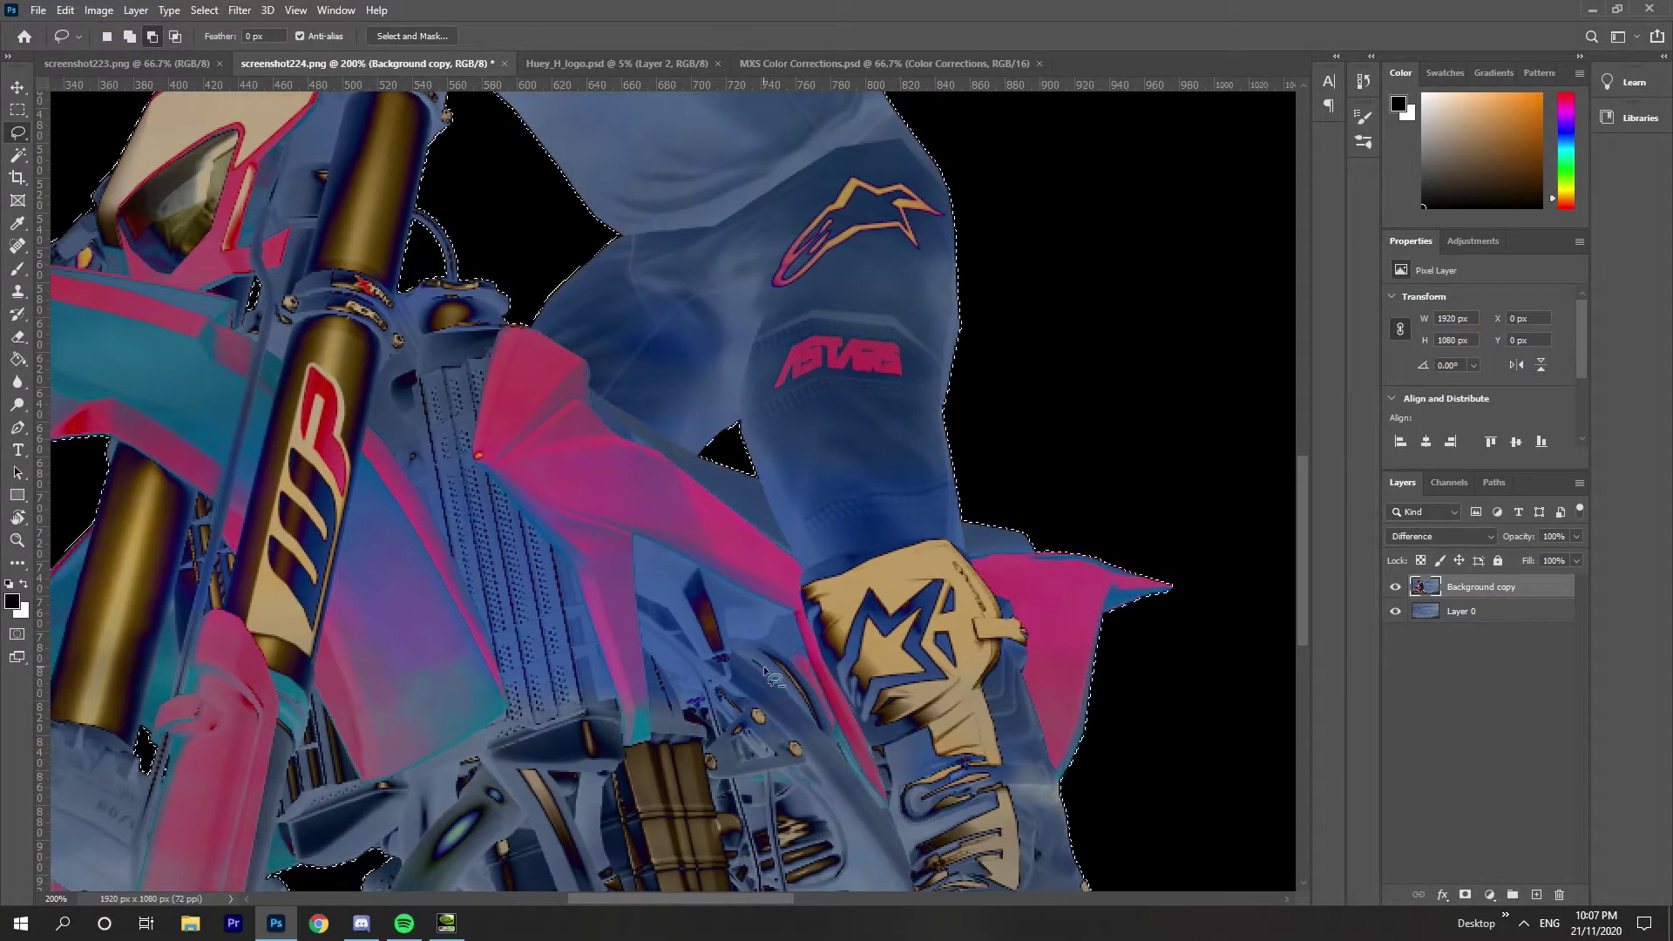
left_click_drag(725, 566, 723, 578)
key("alt")
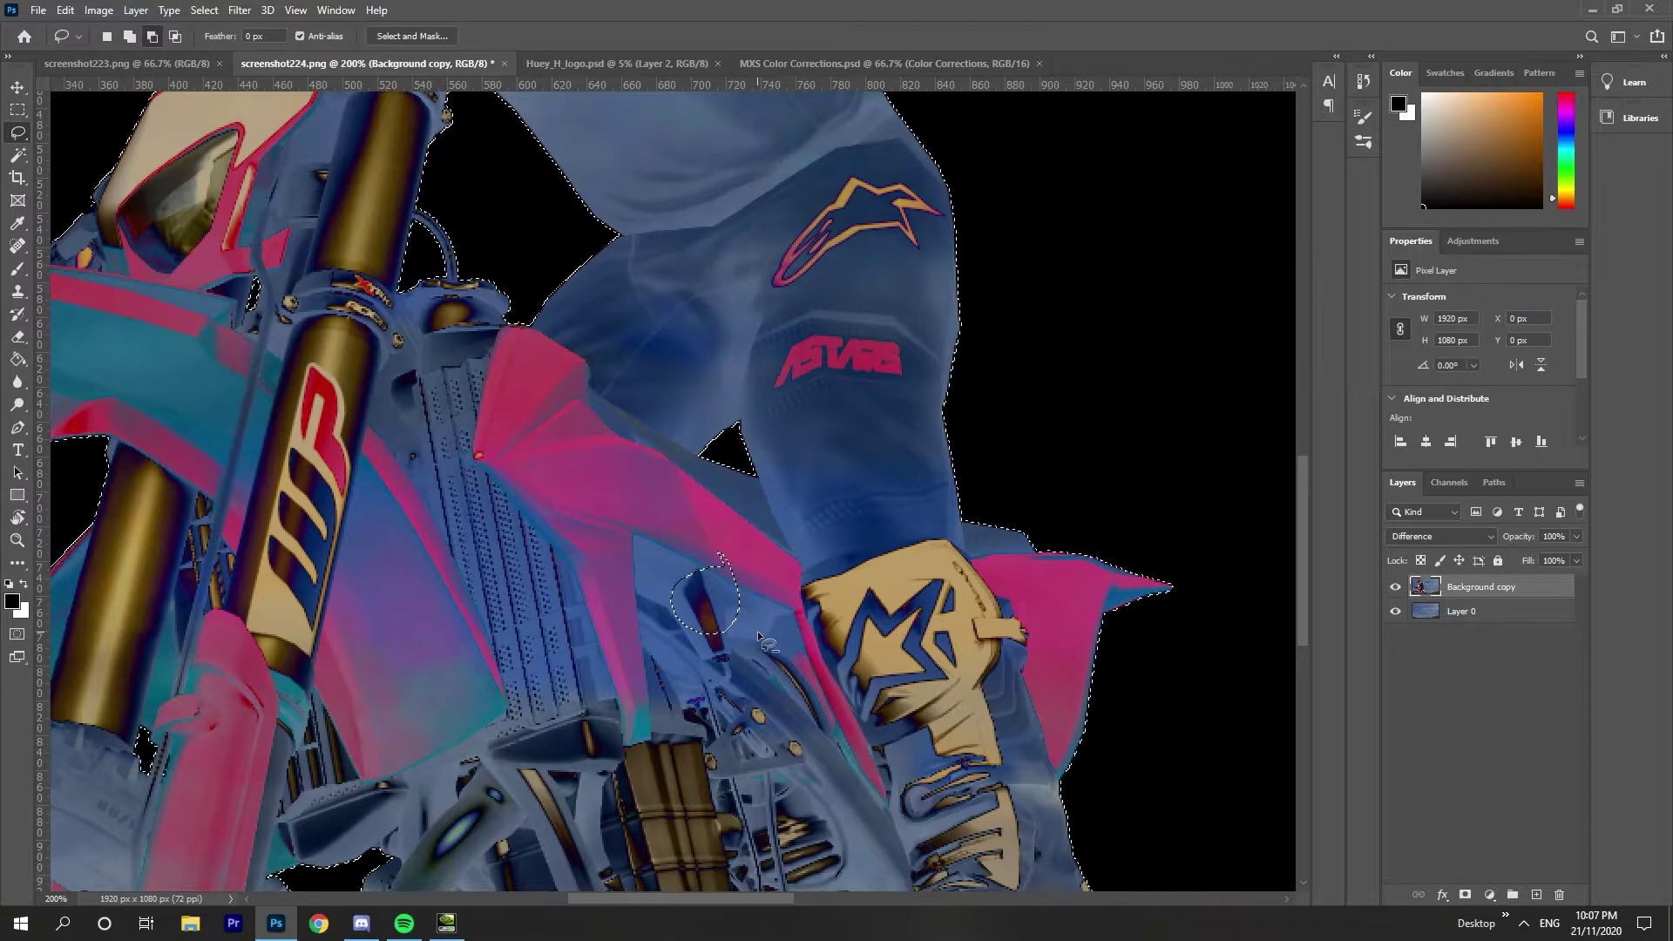
left_click_drag(719, 896, 795, 895)
mouse_move(956, 425)
left_mouse_down()
mouse_move(947, 524)
mouse_move(1005, 587)
mouse_move(1008, 522)
mouse_move(950, 396)
left_mouse_up()
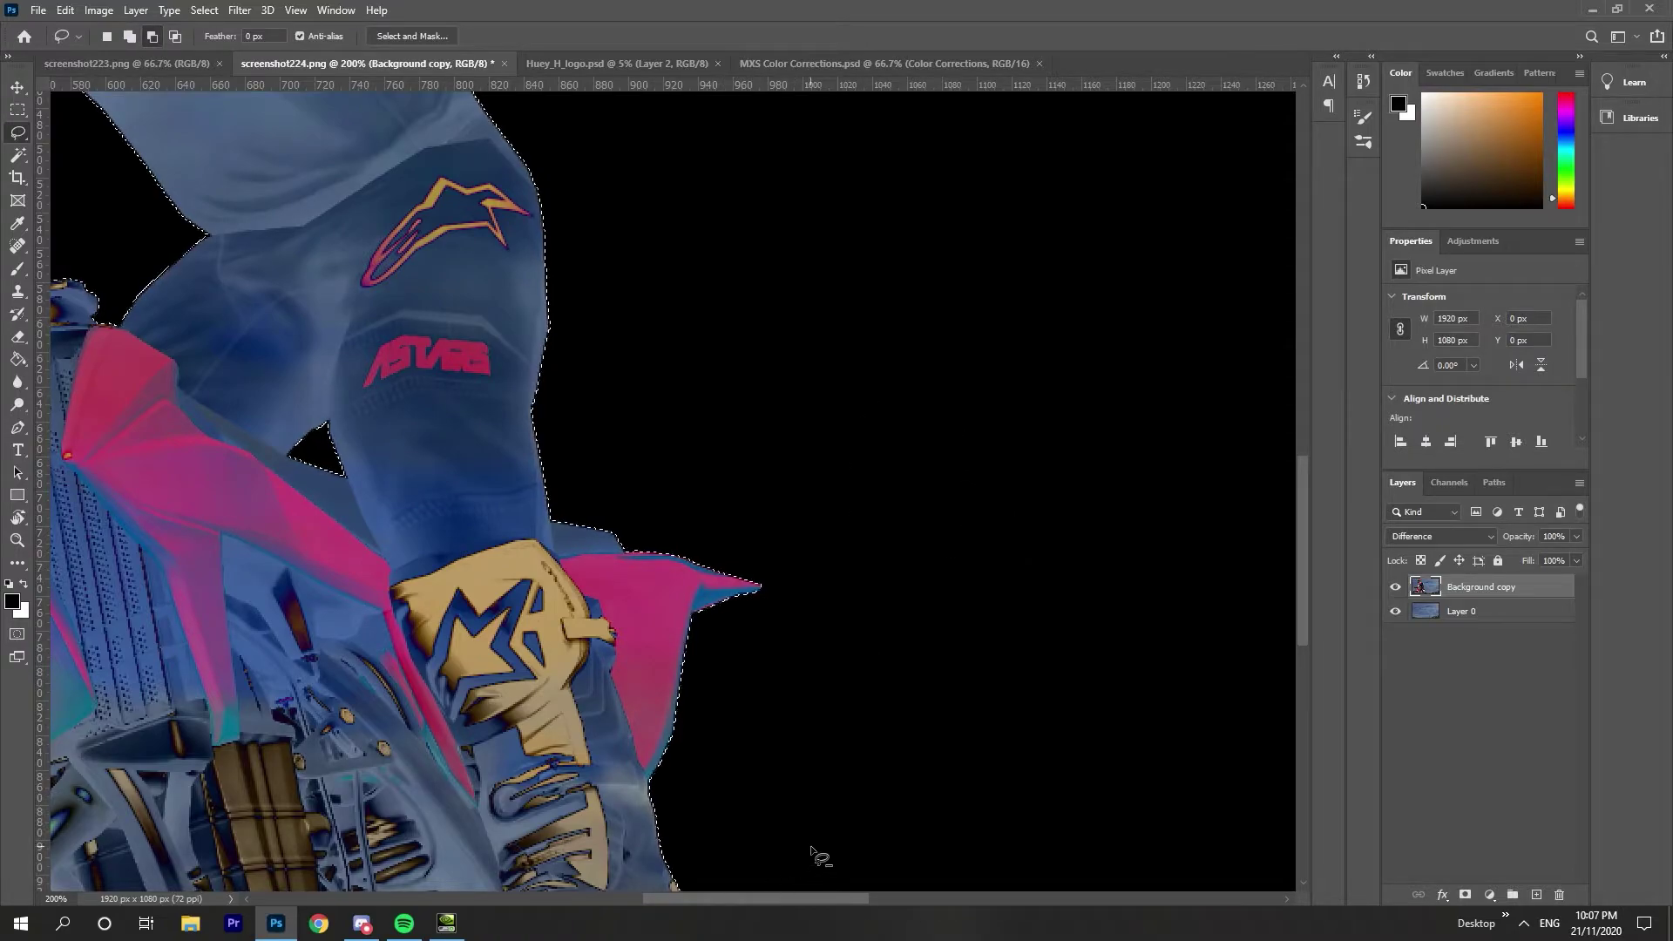
key("ctrl+minus")
key("ctrl+minus")
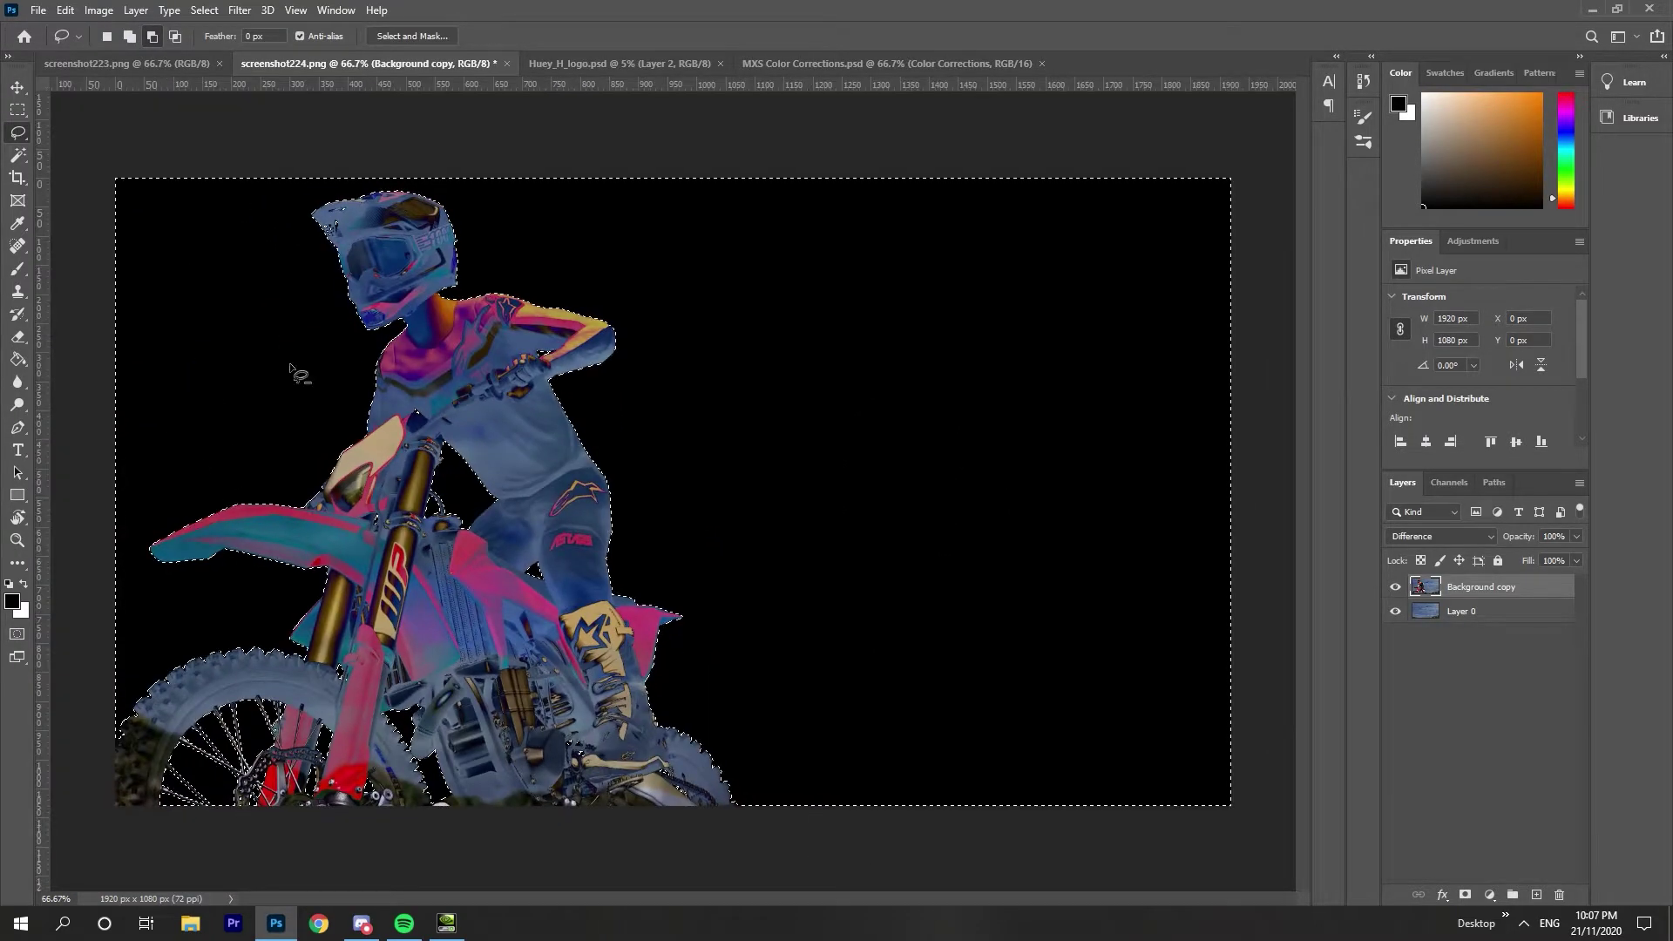
Delete the black surroundings, deselect, and return Background copy to Normal blending.
key("Delete")
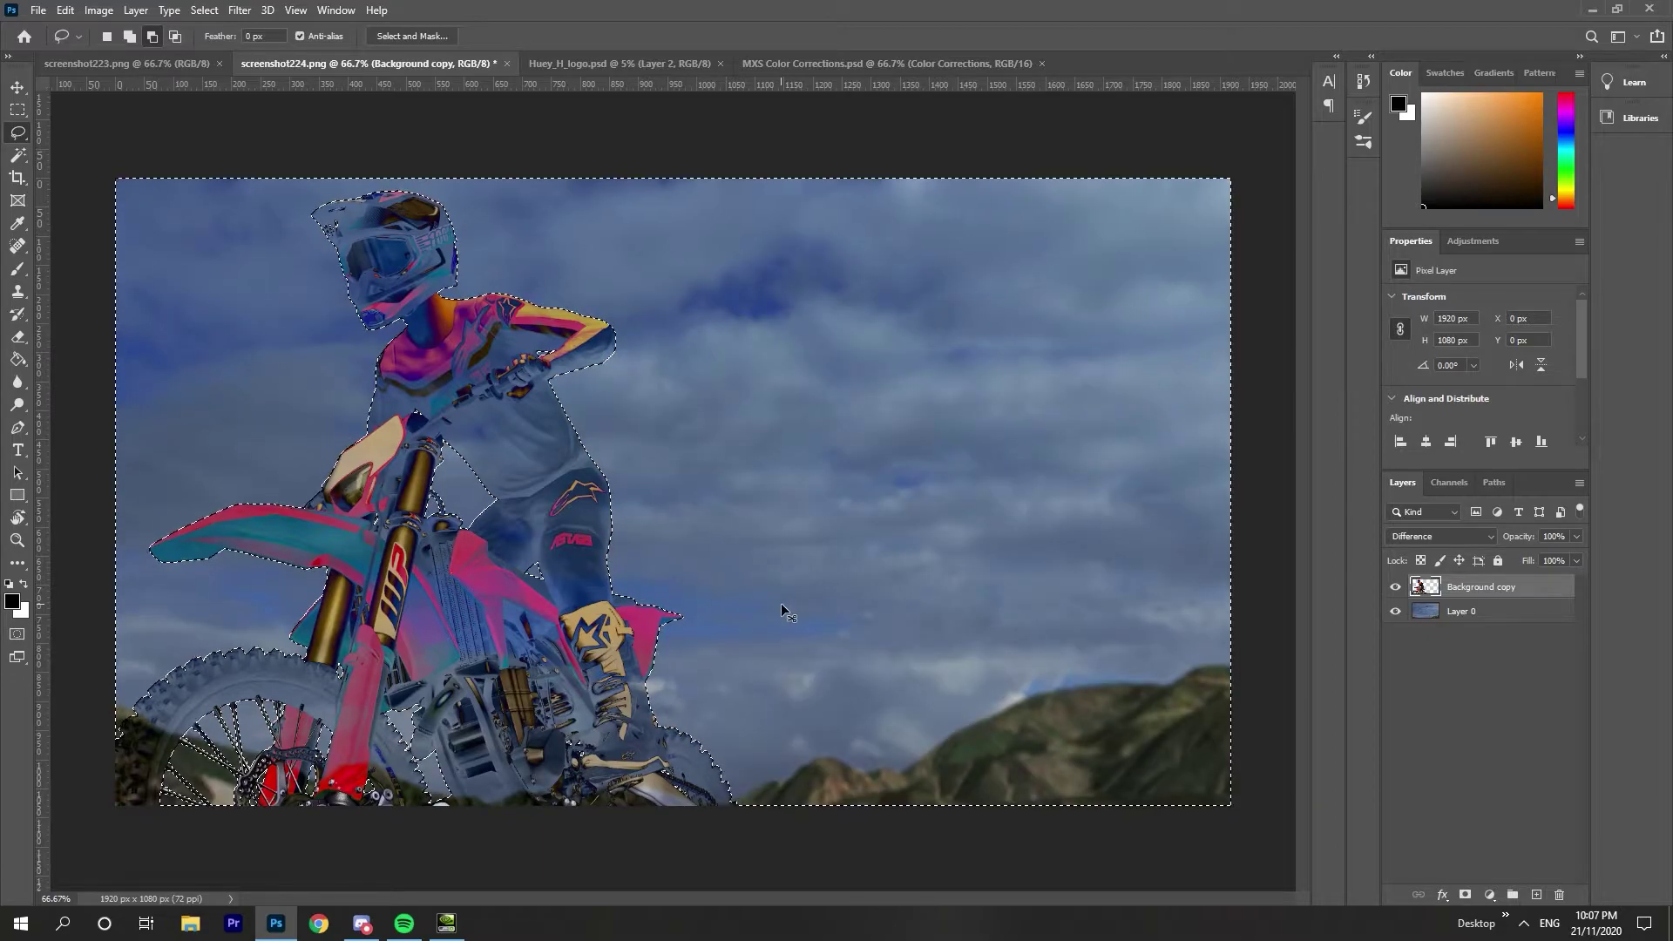
key("ctrl+d")
right_click(11, 145)
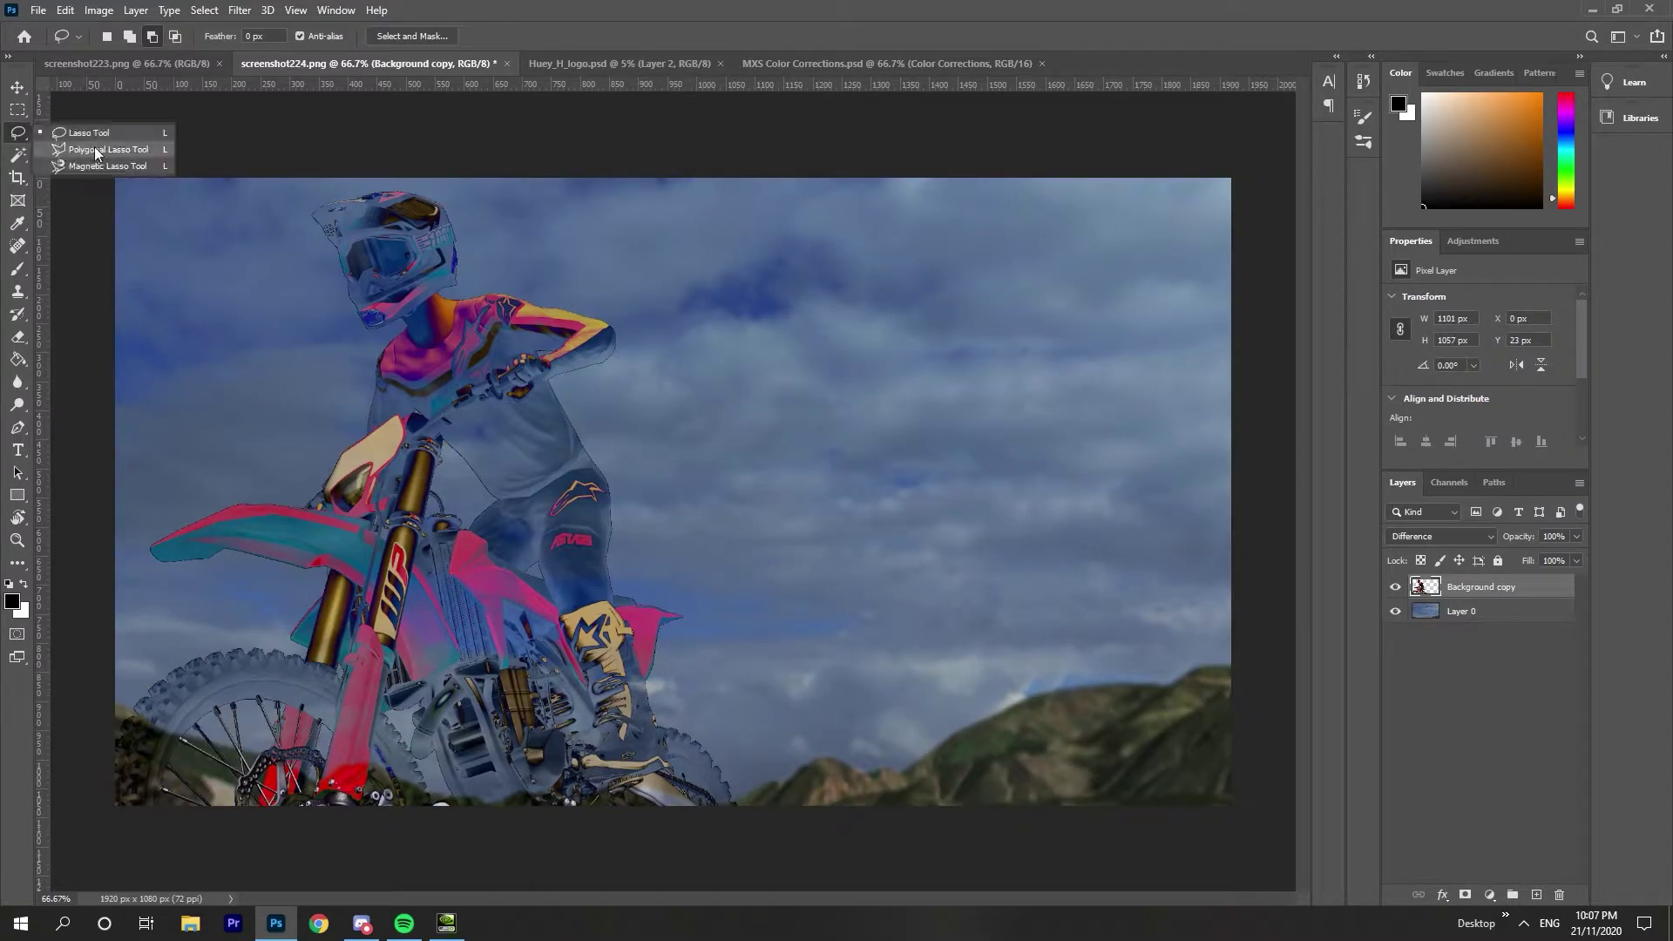
left_click(95, 146)
left_click(1424, 535)
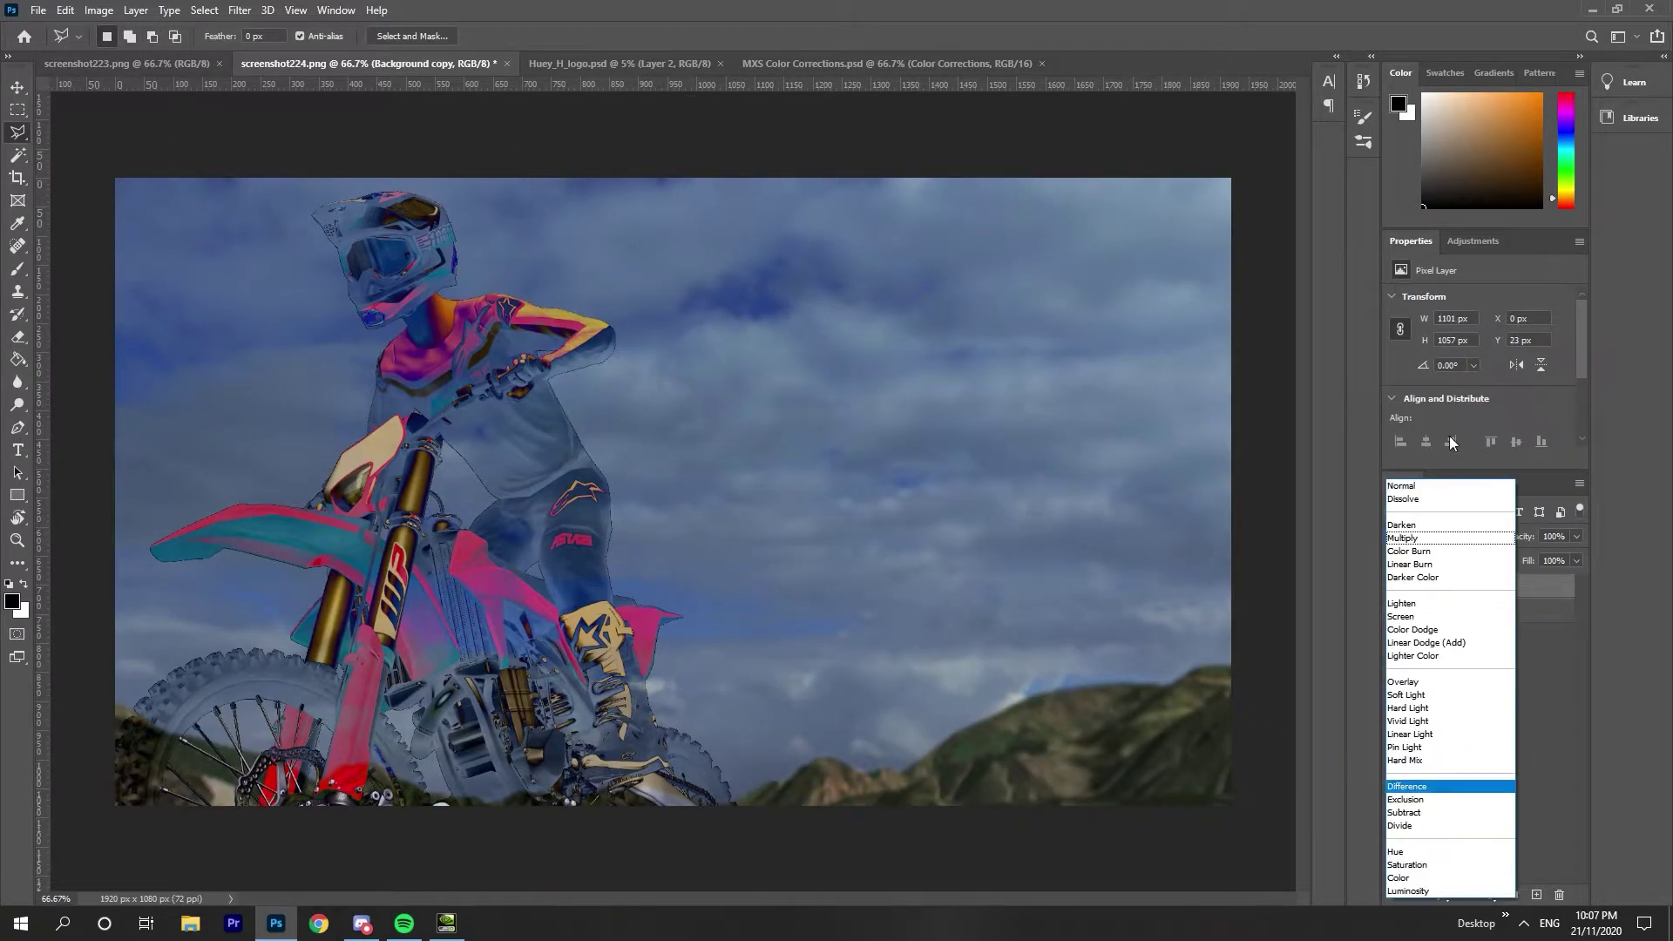
left_click(1416, 485)
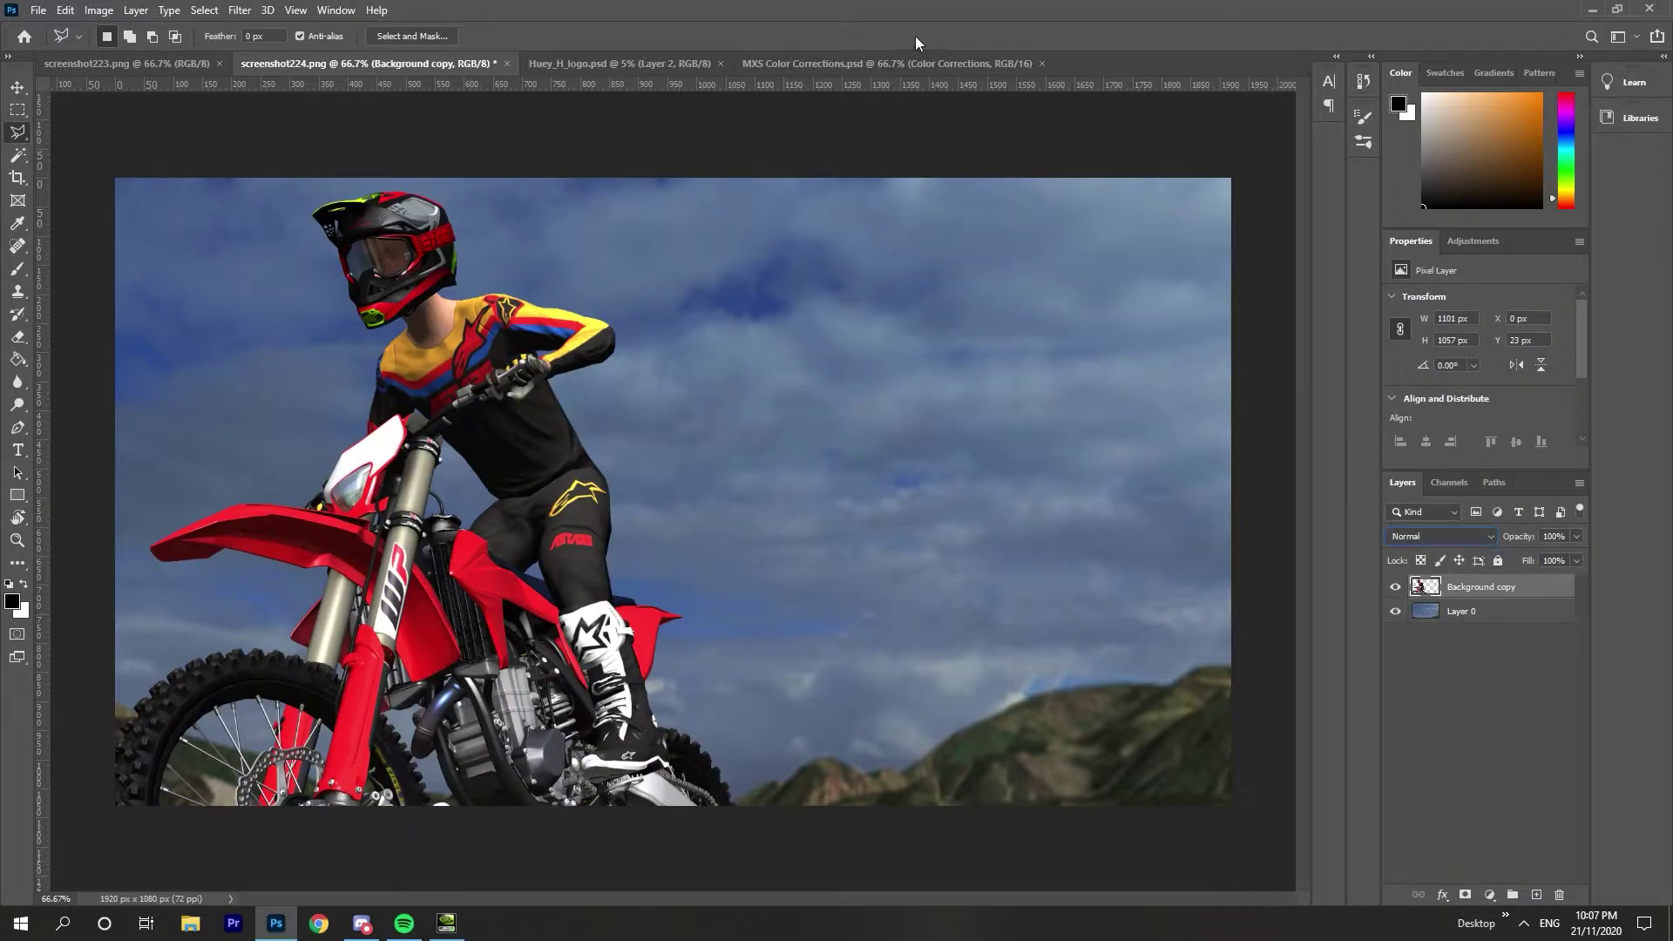
Duplicate the Color Corrections group from MXS Color Corrections.psd into screenshot224.png.
left_click(932, 63)
right_click(1472, 609)
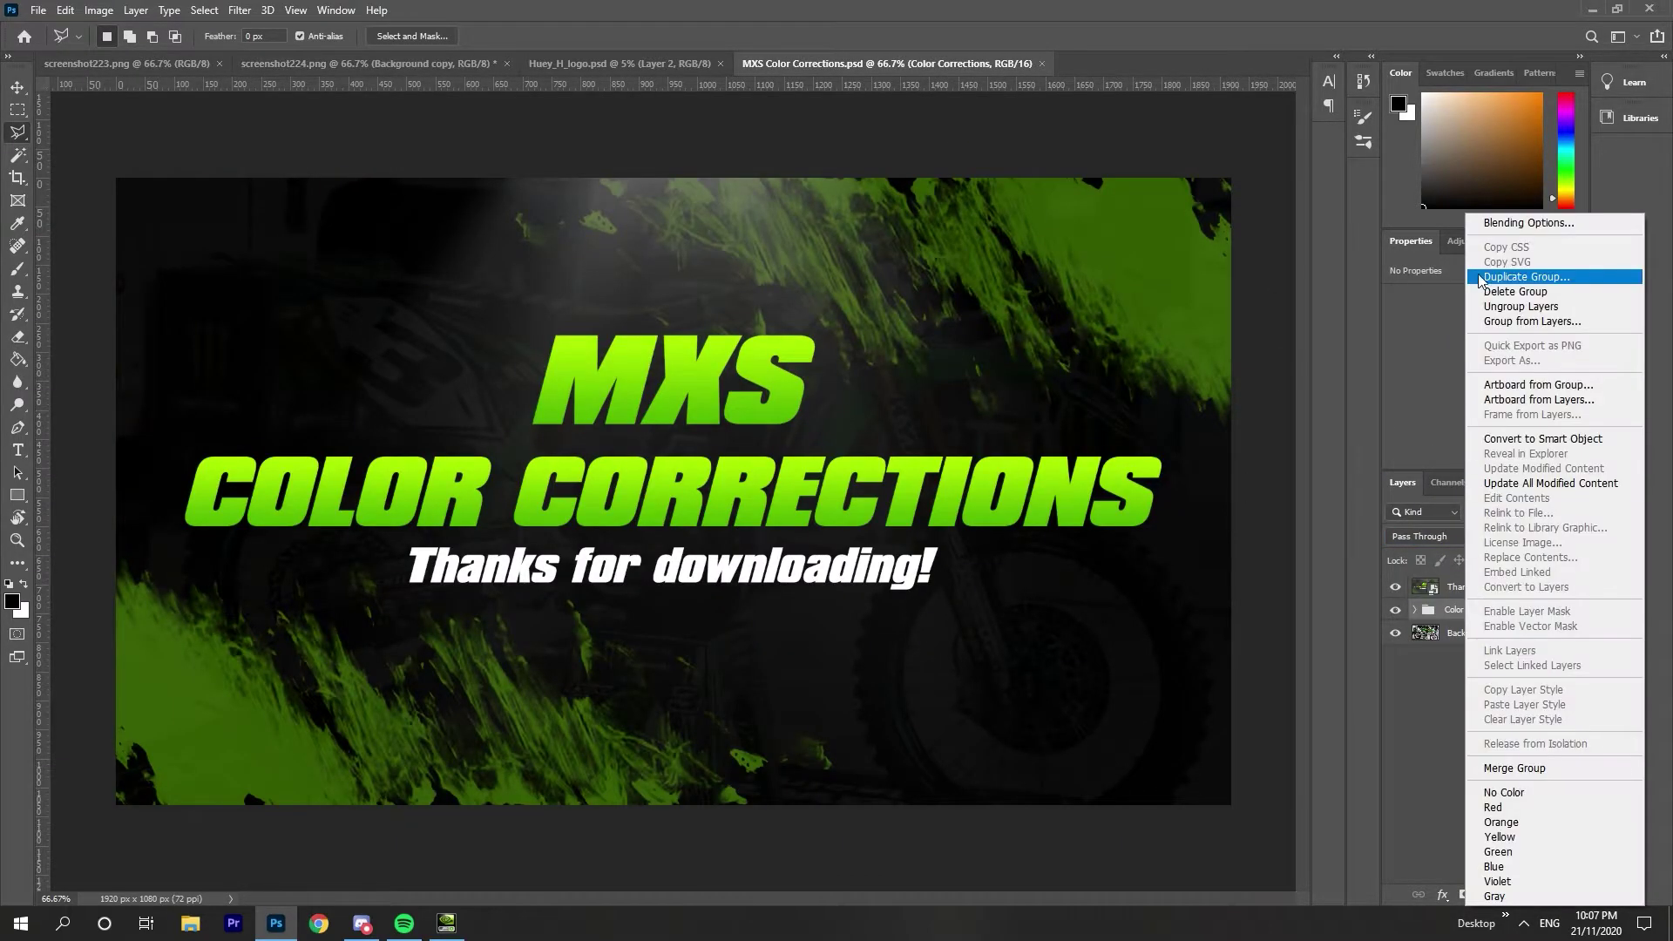
left_click(1498, 280)
left_click(812, 322)
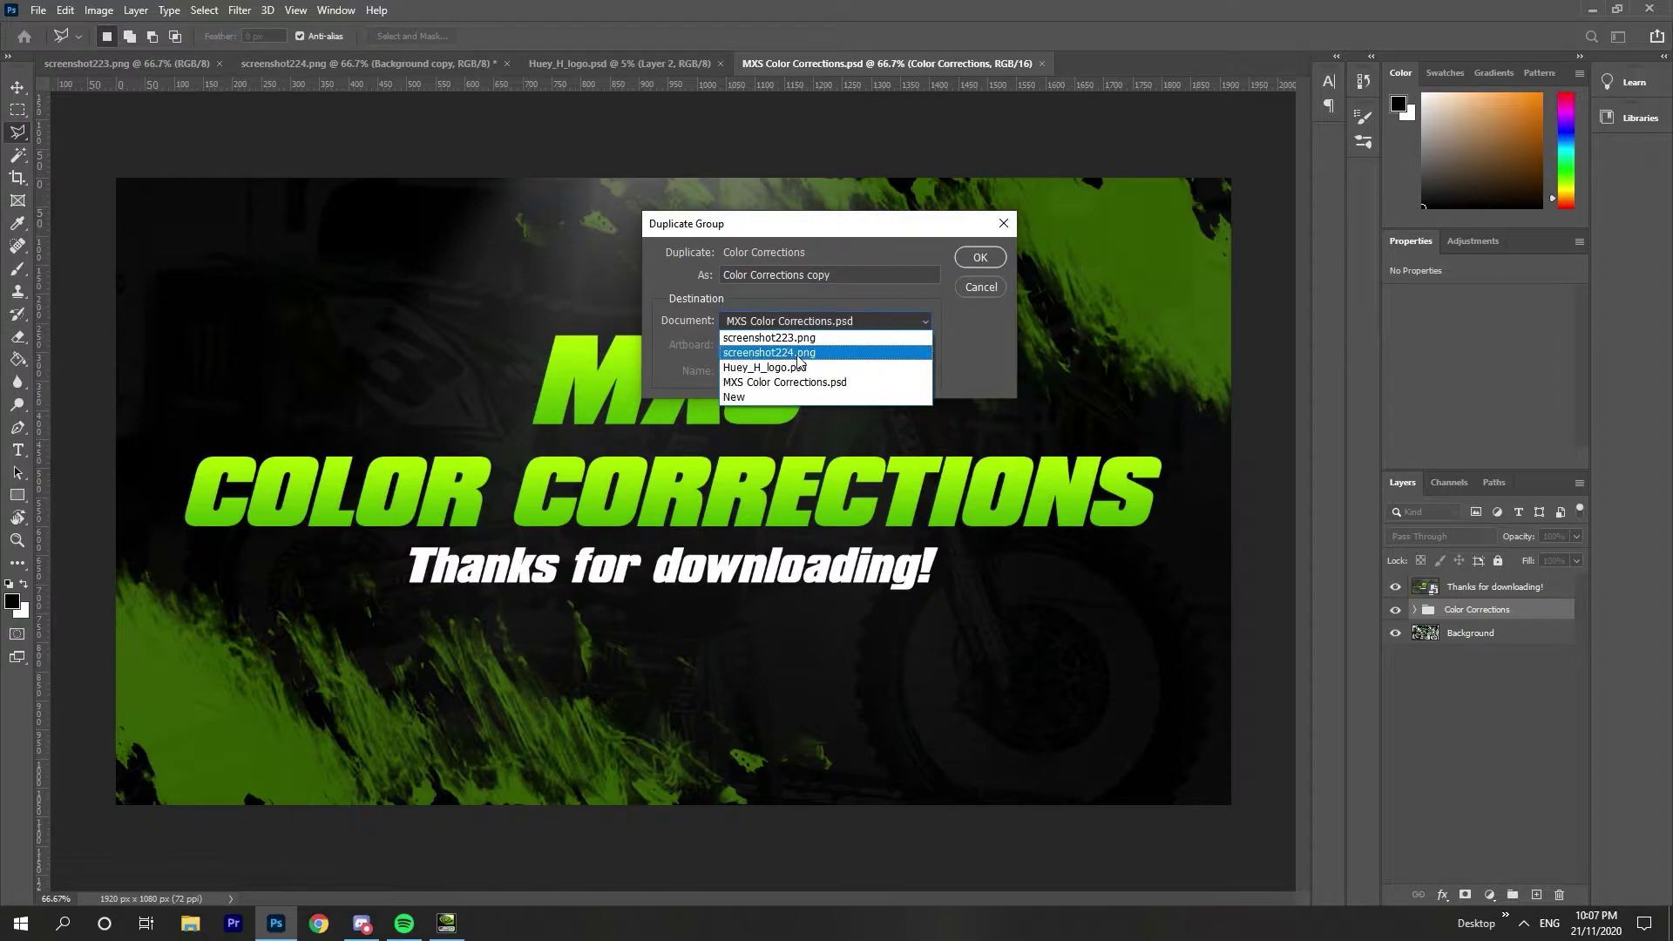
left_click(782, 353)
left_click(979, 257)
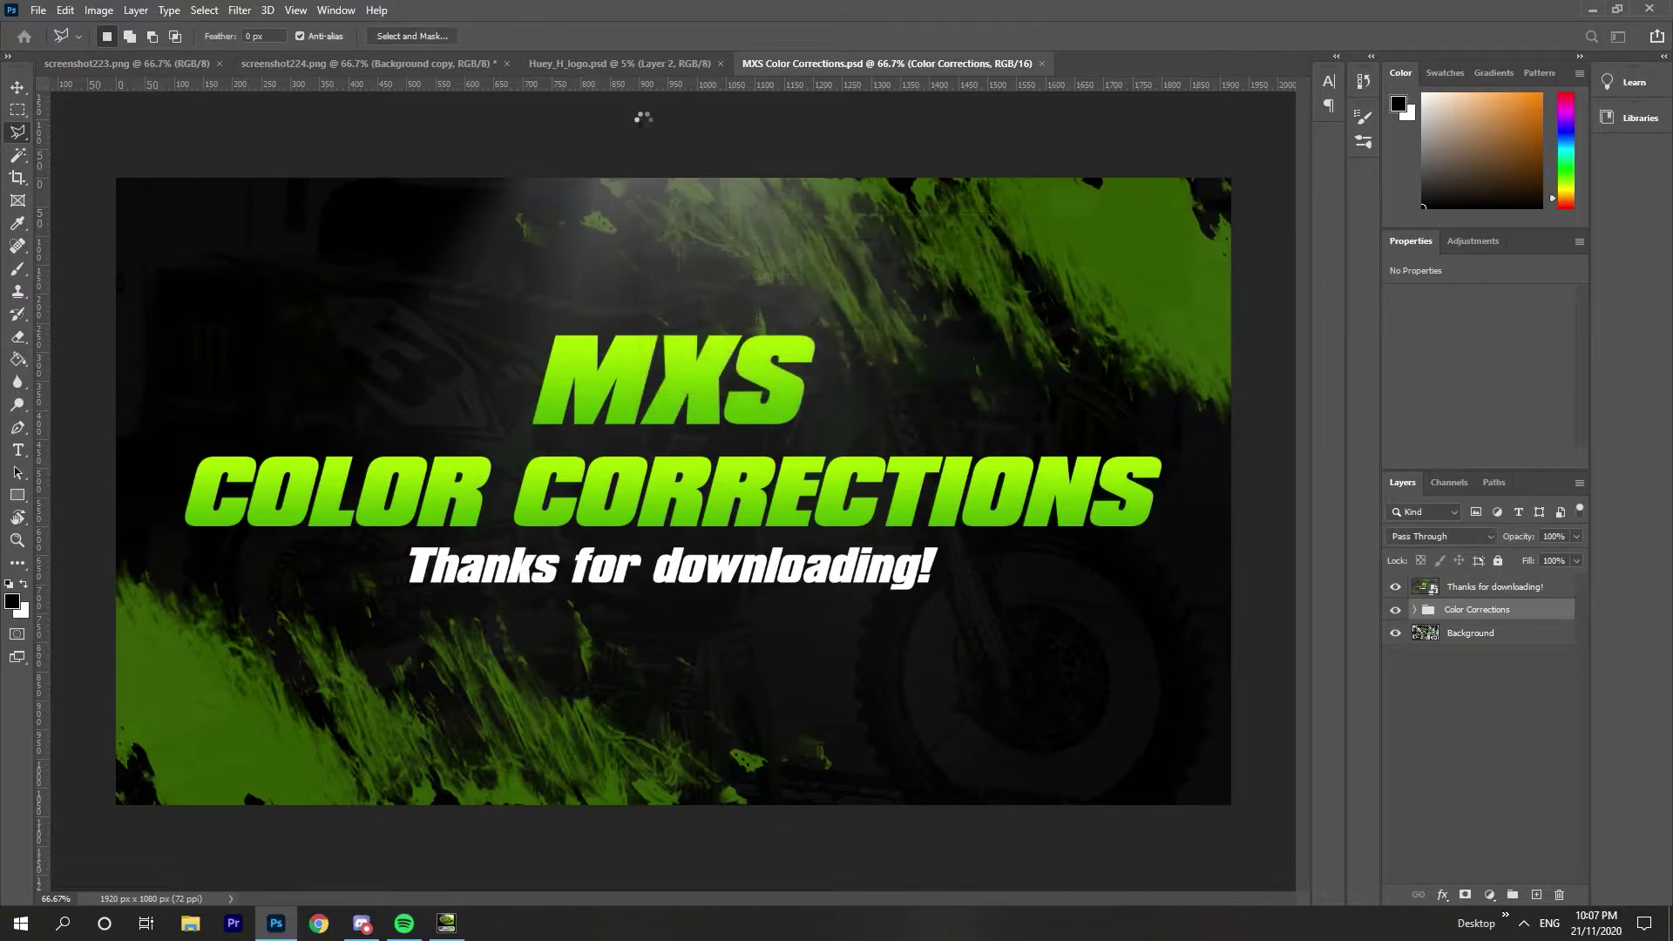
left_click(620, 64)
Duplicate the logo layer from Huey_H_logo.psd into screenshot224.png.
right_click(1473, 596)
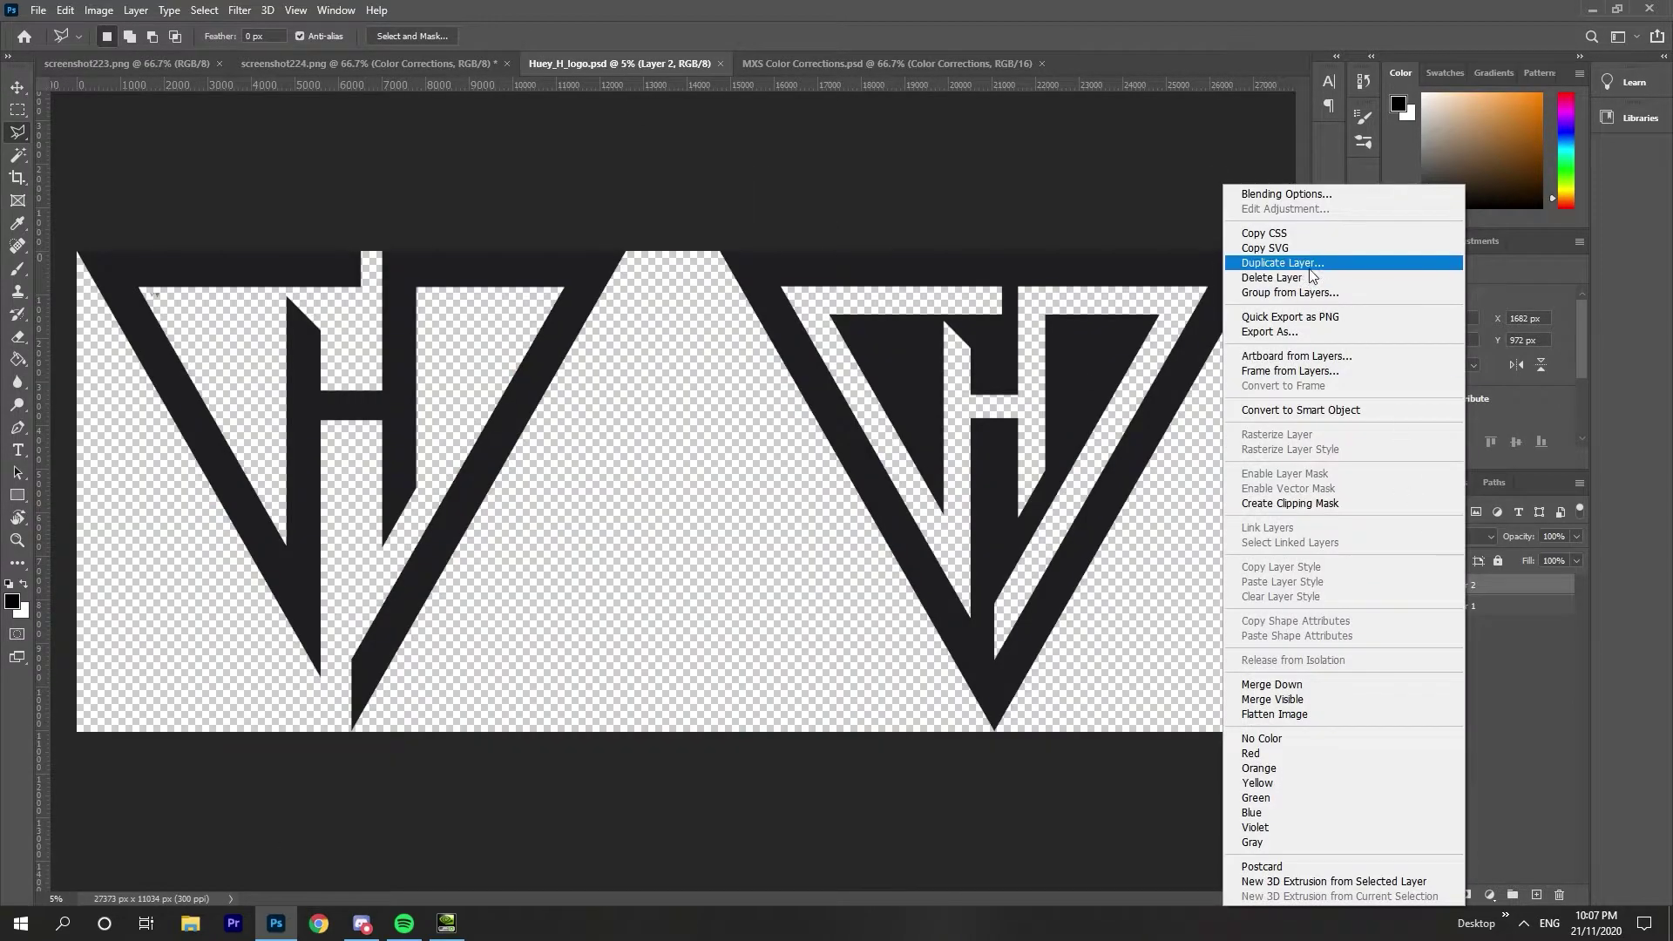
left_click(1306, 277)
left_click(802, 321)
left_click(770, 352)
left_click(979, 257)
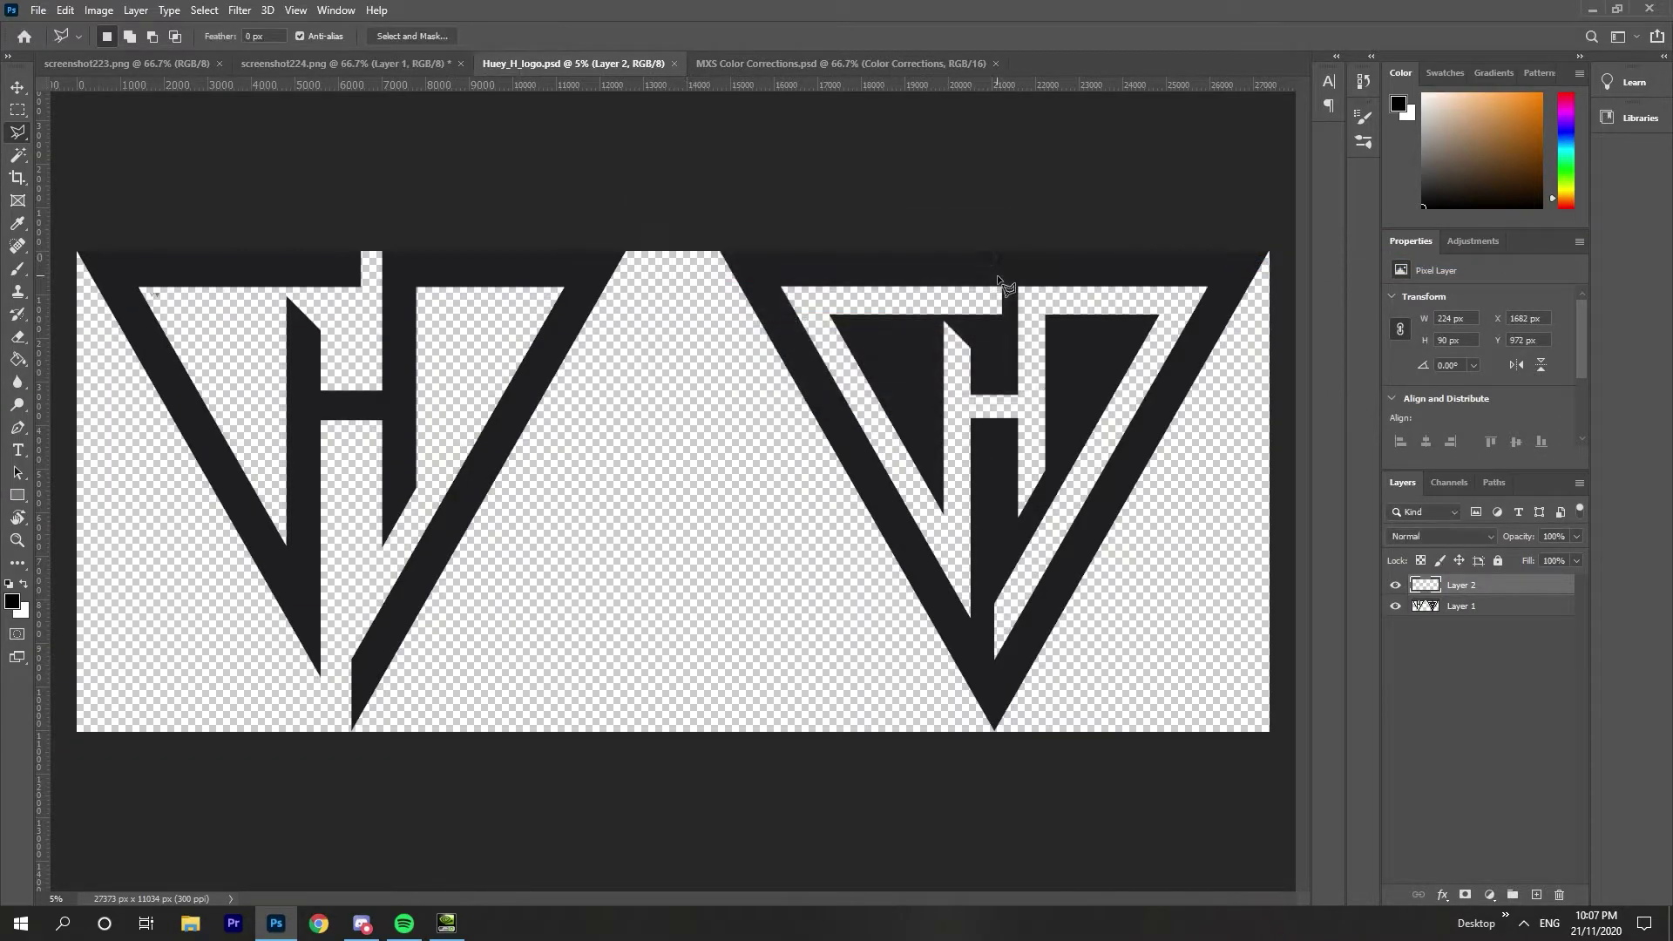
Move the logo into the bottom-right corner of the rider image with Free Transform.
left_click(382, 68)
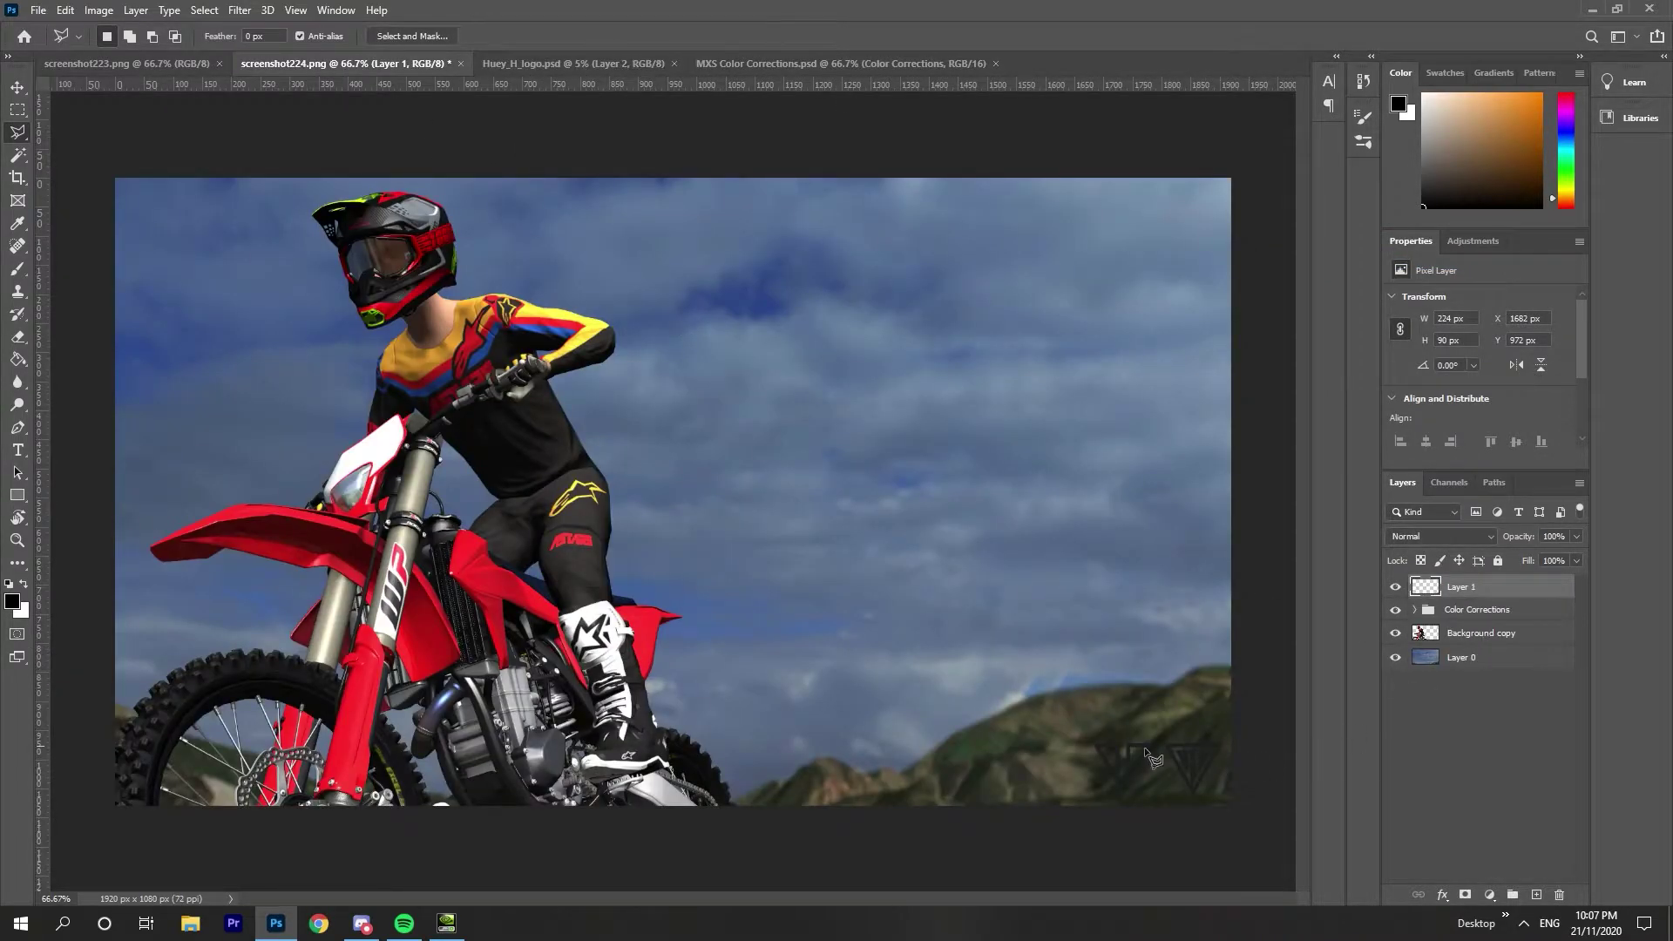
key("m")
mouse_move(1159, 737)
left_mouse_down()
mouse_move(1255, 771)
mouse_move(1198, 829)
left_mouse_up()
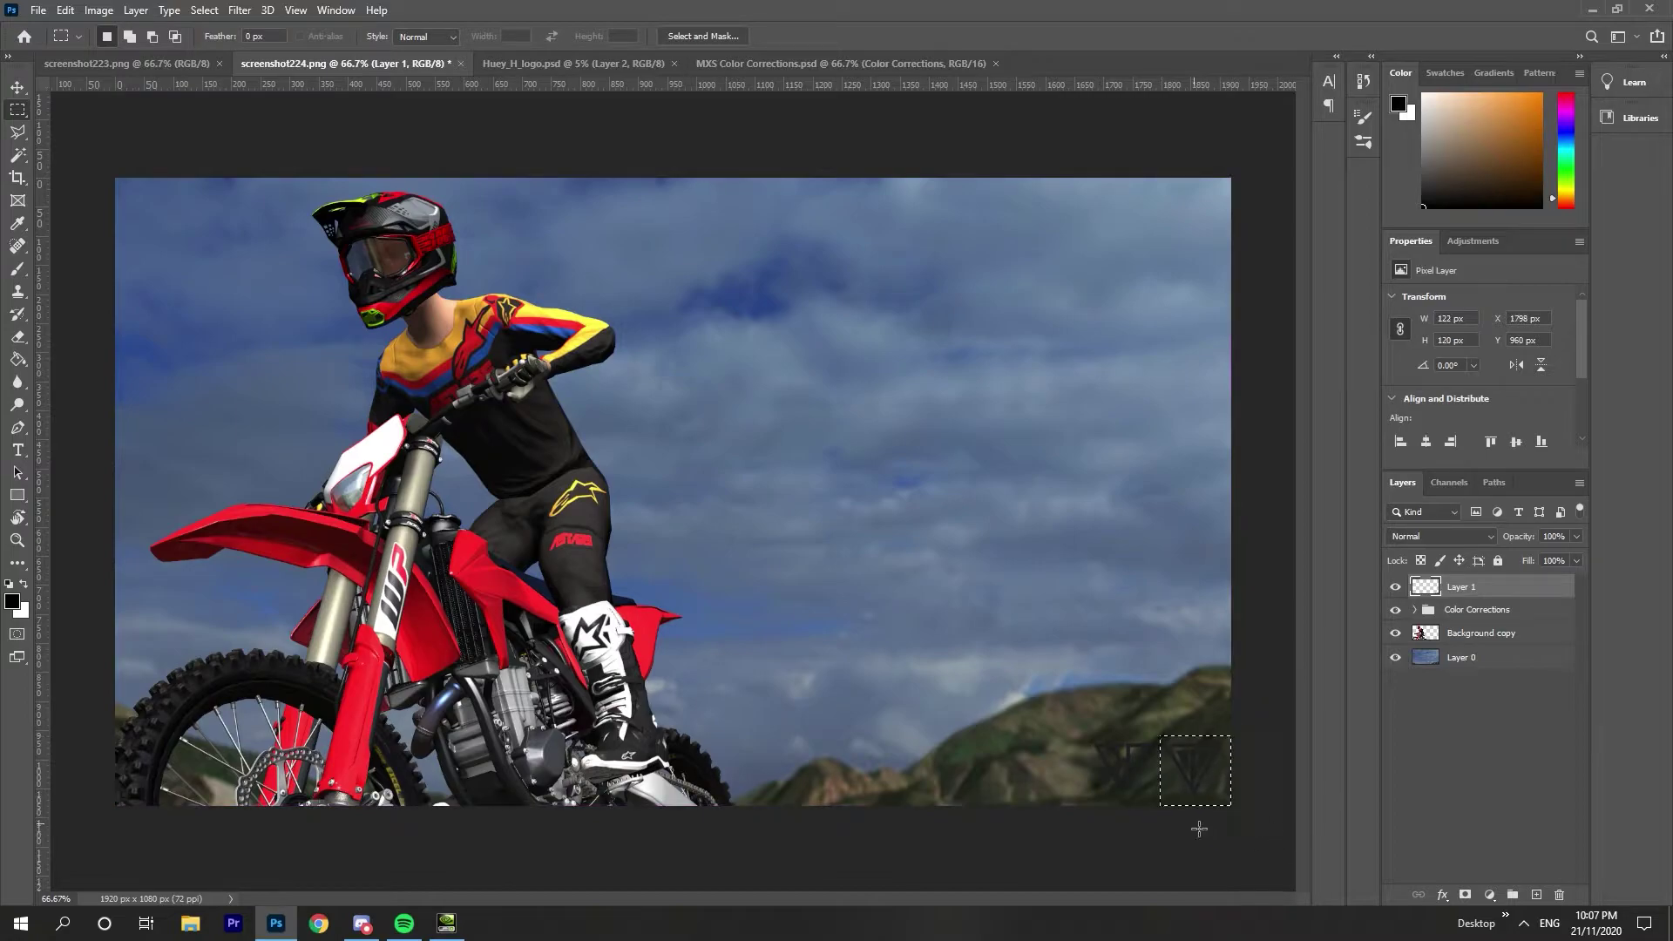
key("ctrl+t")
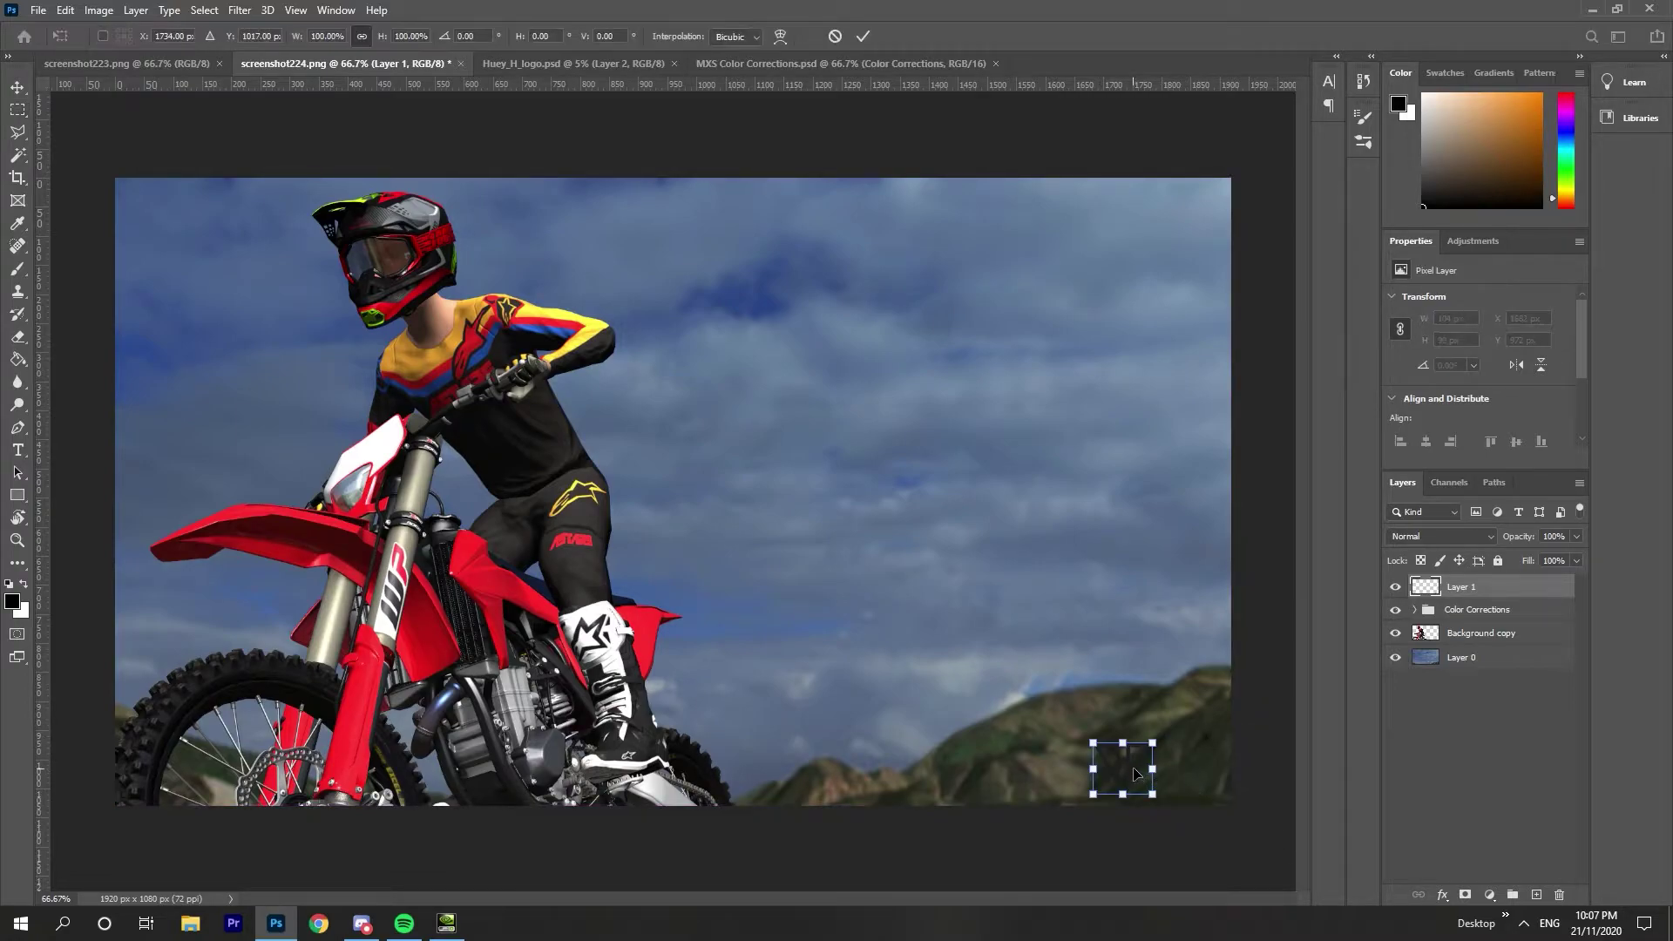
left_click_drag(1128, 771, 1177, 761)
key("Return")
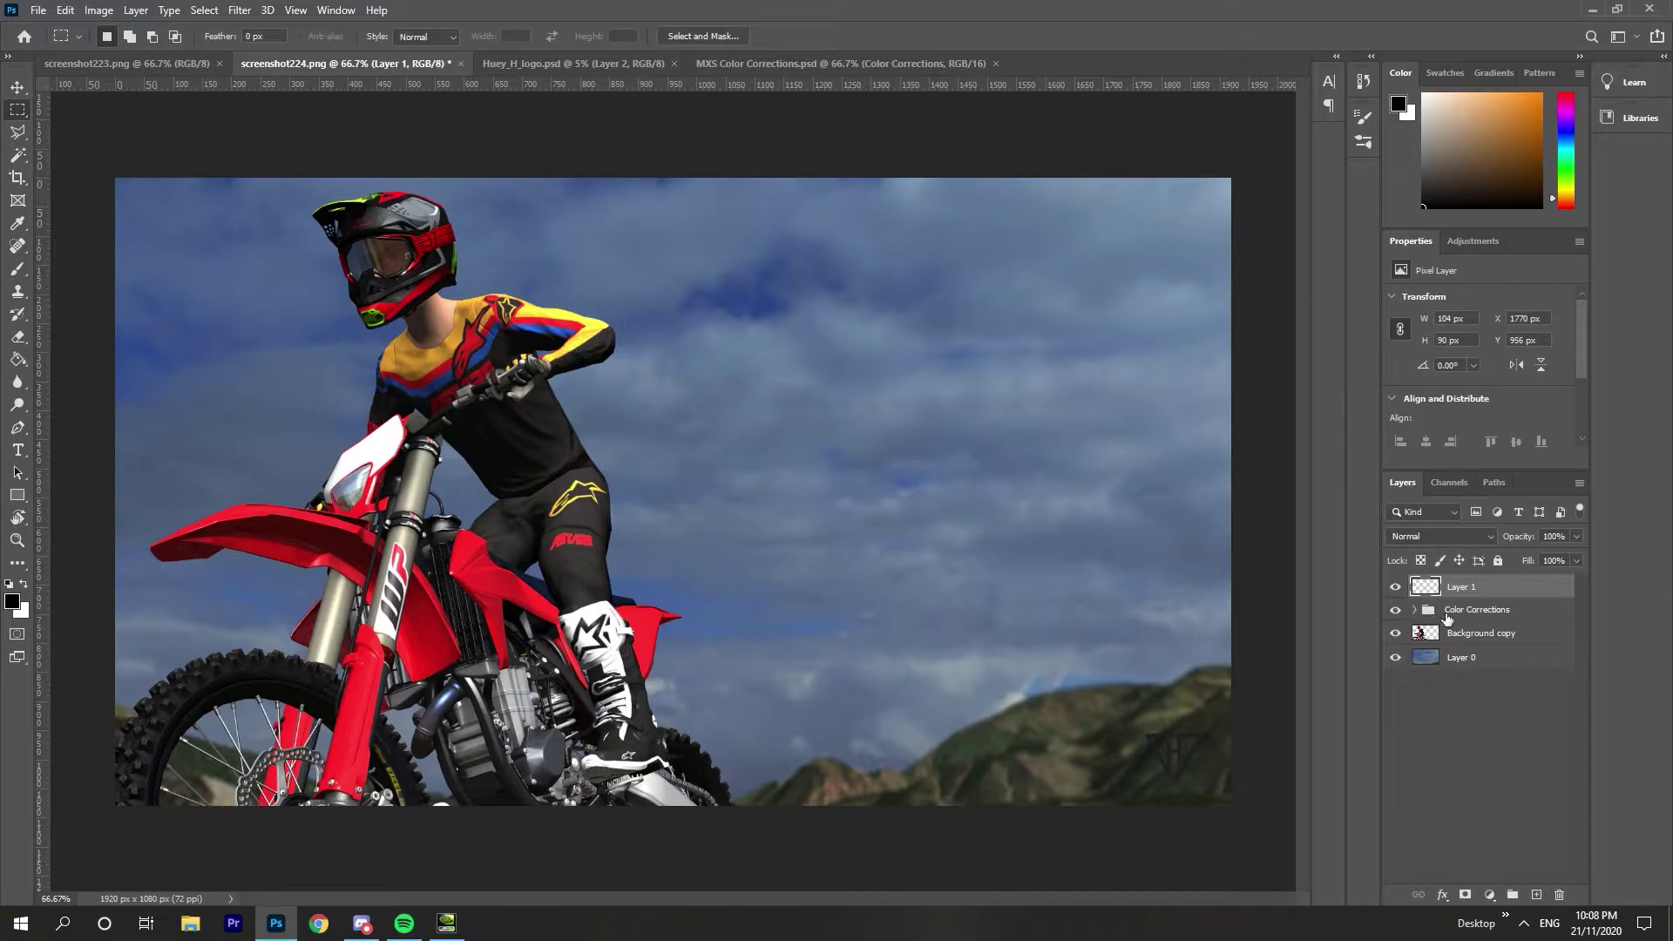
Give the logo a white Color Overlay and stack its layer below Background copy.
double_click(1420, 593)
left_click(839, 568)
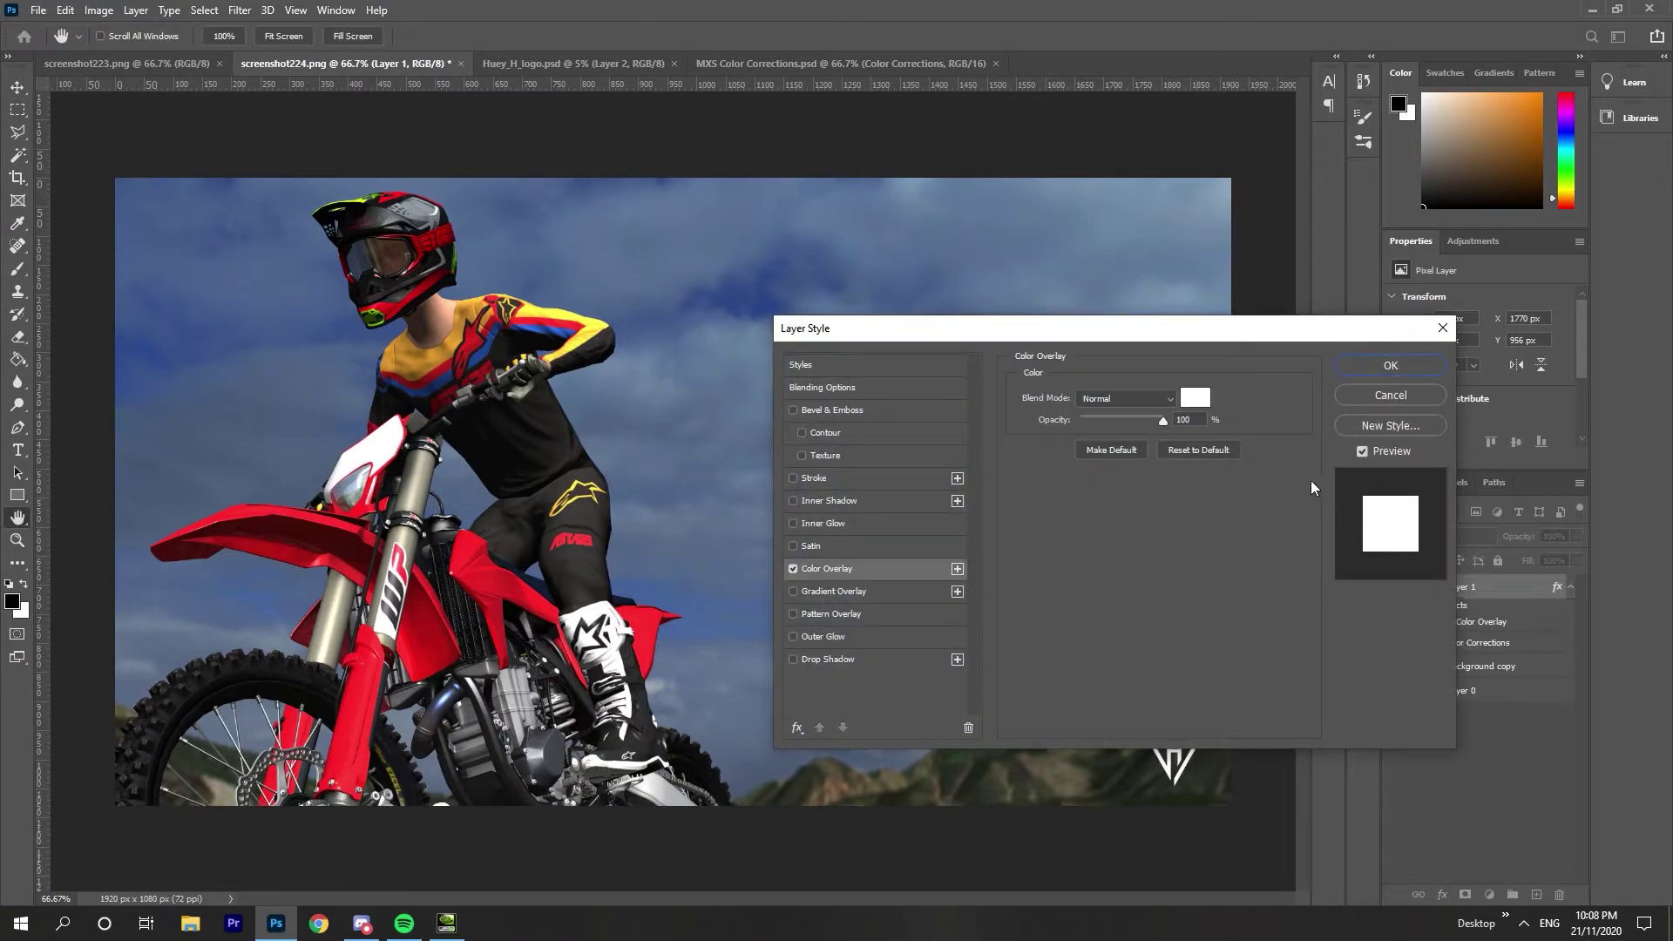
left_click(1371, 366)
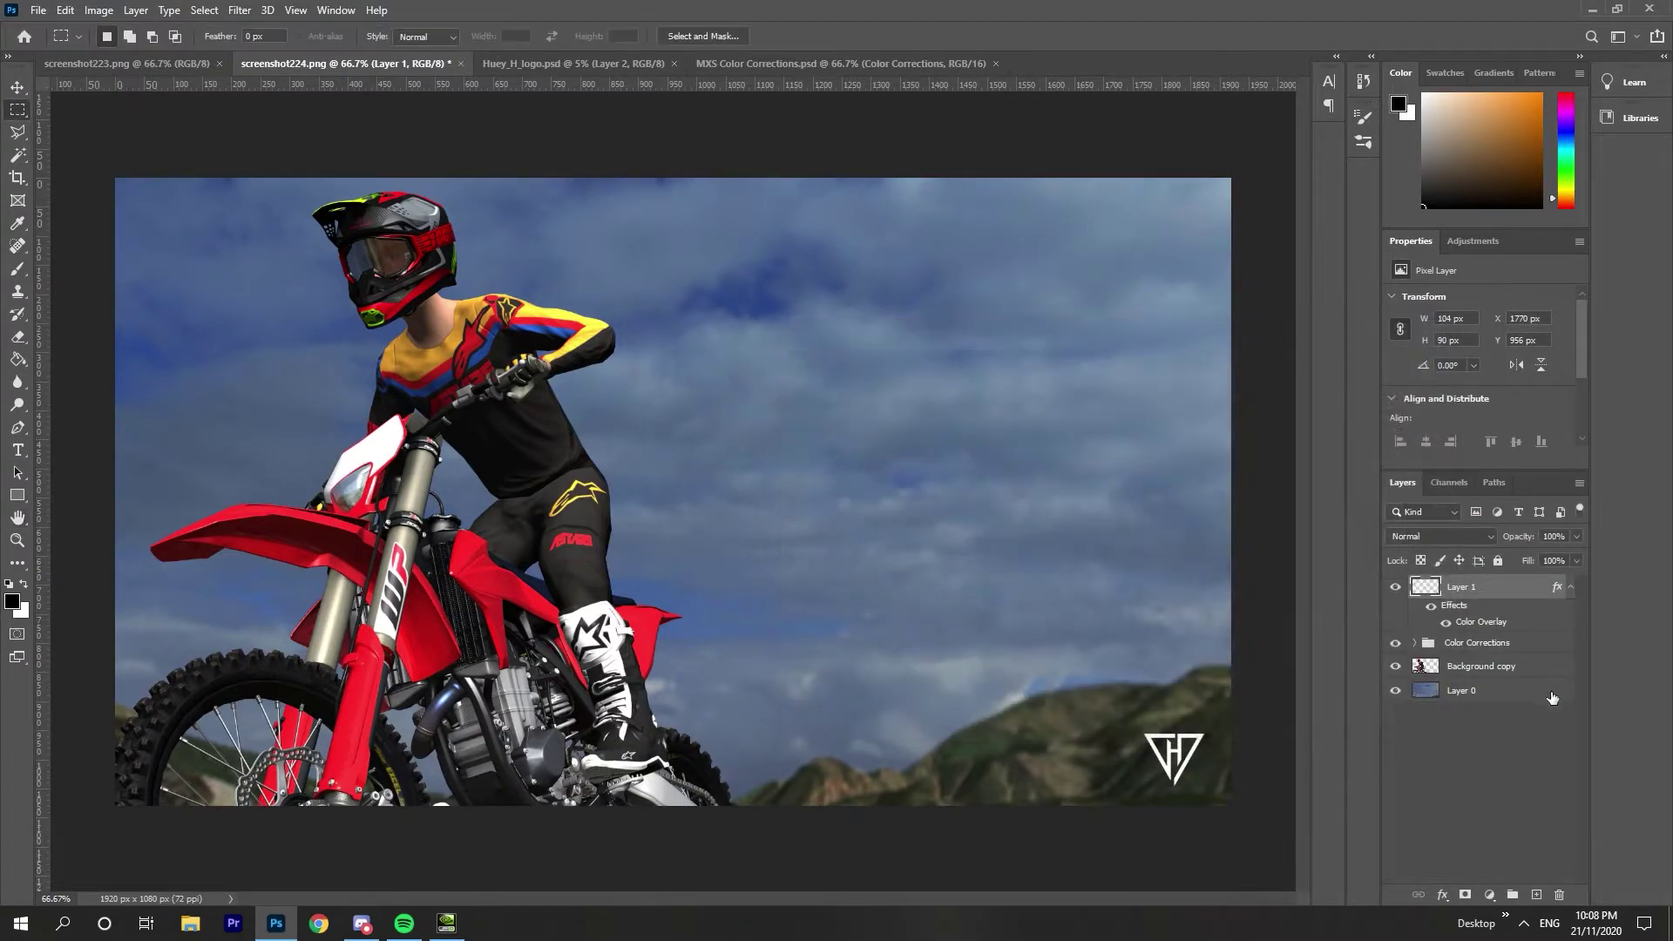
left_click(1574, 588)
left_click_drag(1496, 592, 1472, 646)
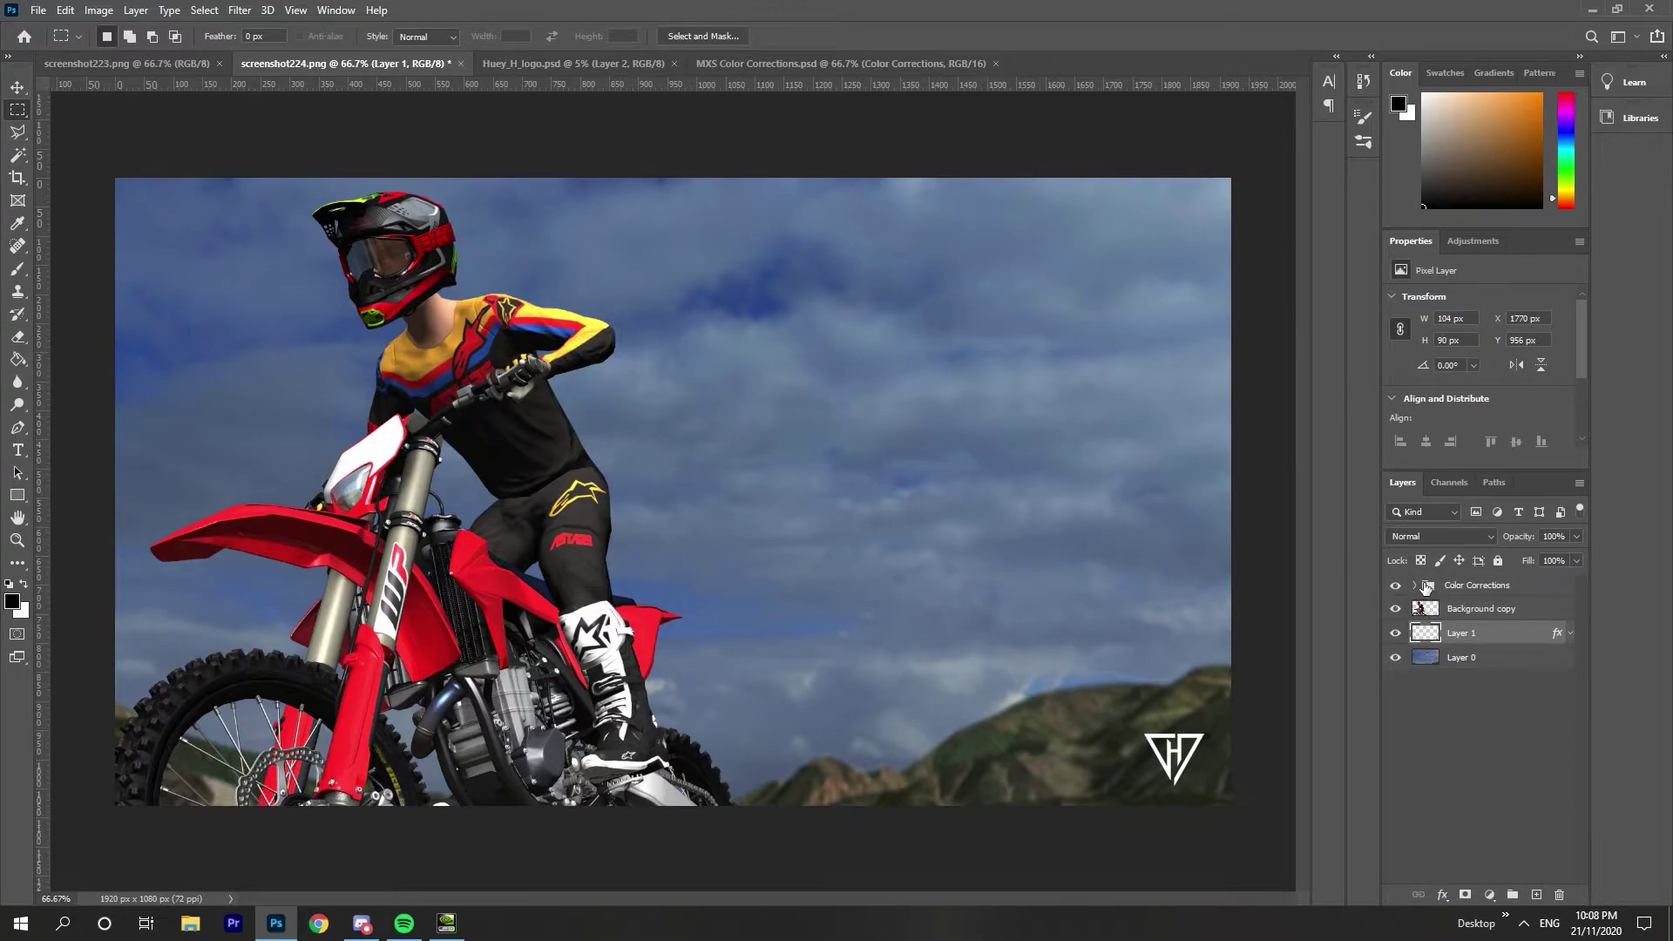
left_click(1415, 586)
Turn on the Cool colour grade and compare its CC#1, CC#2 and CC#3 presets.
left_click(1396, 607)
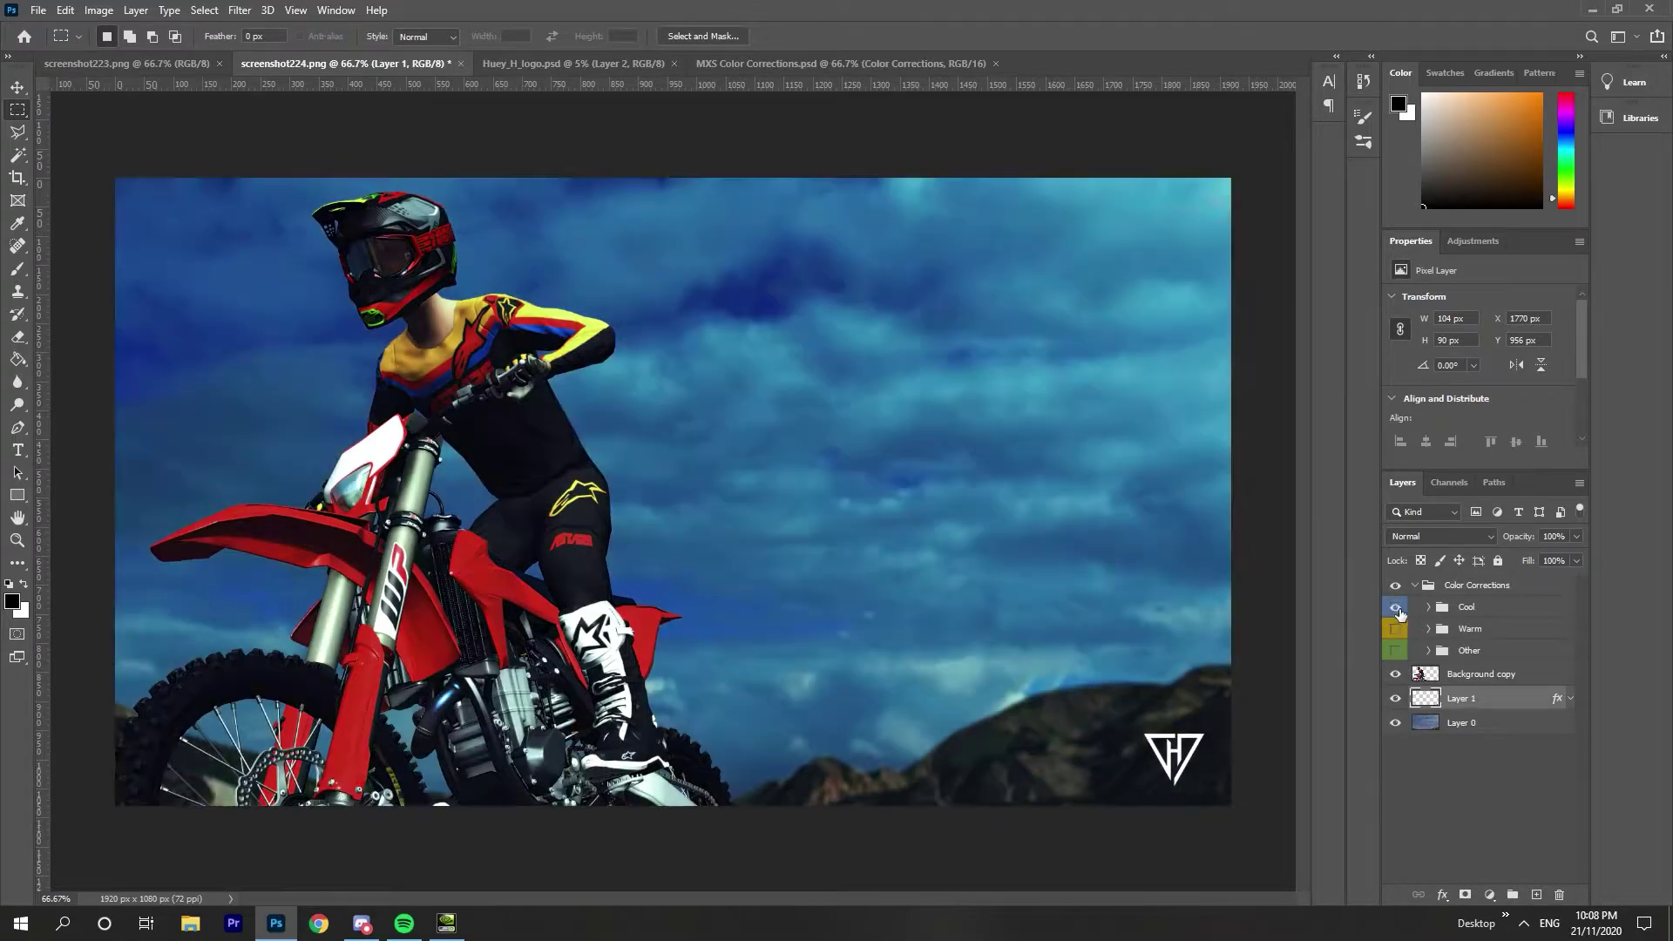
left_click(1428, 608)
left_click(1395, 628)
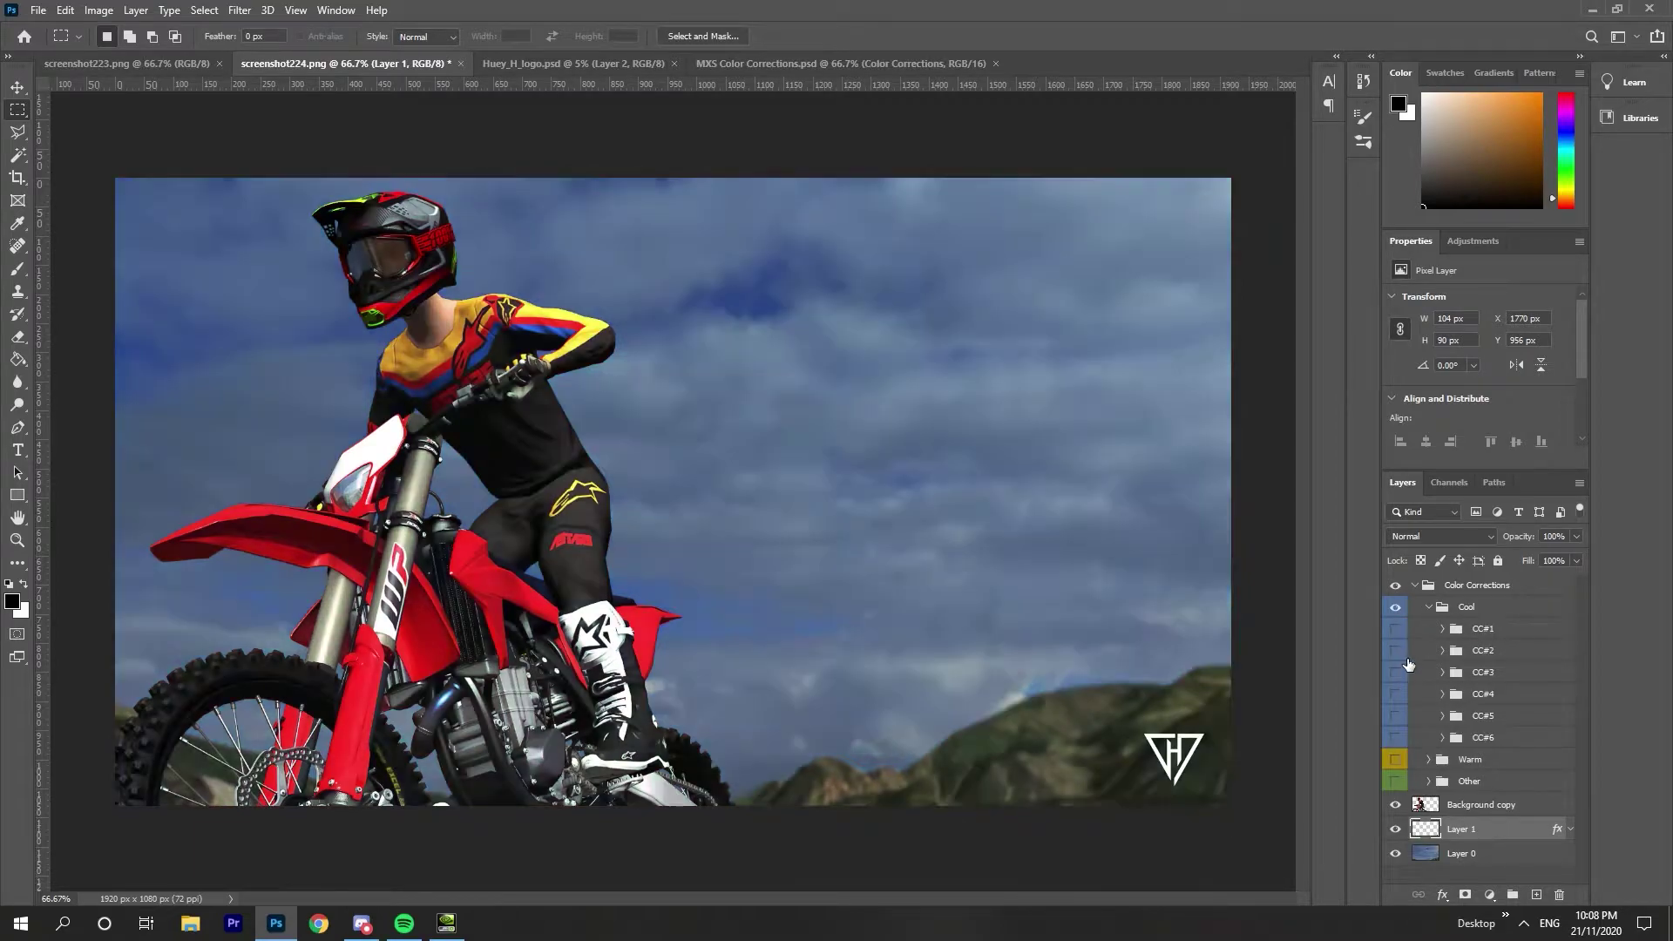
left_click(1395, 650)
left_click(1394, 671)
left_click(1395, 693)
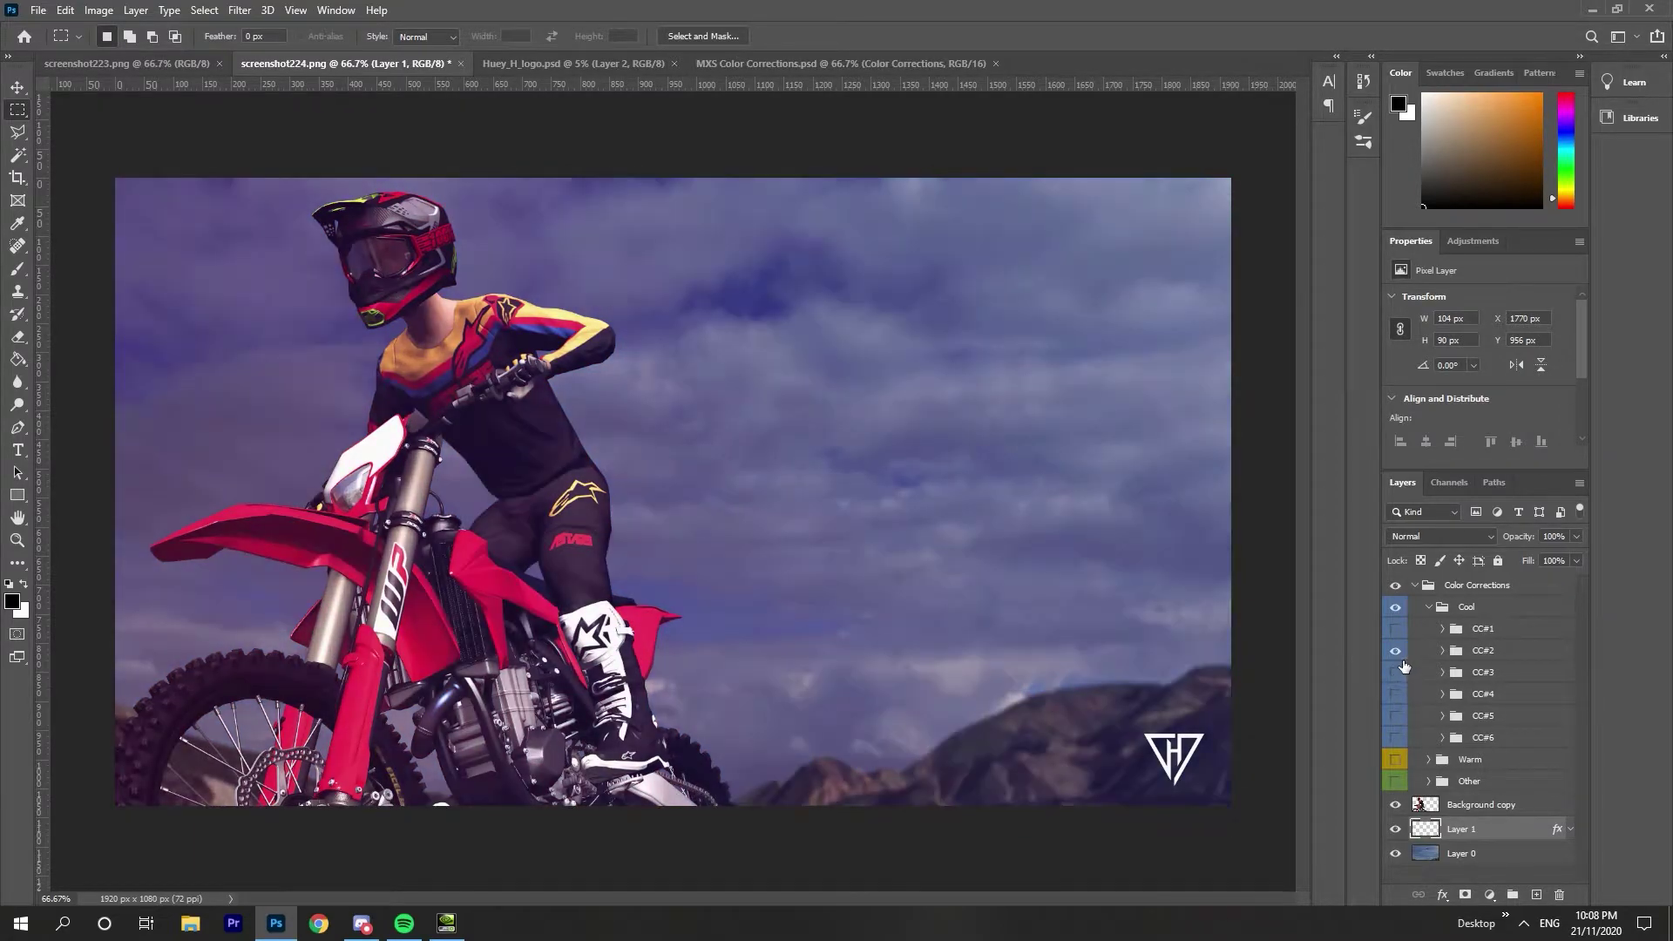
left_click(1394, 650)
left_click(1394, 694)
Toggle Cool's CC#5 grade on and off to compare, then switch the Cool group off.
left_click(1395, 715)
left_click(1396, 716)
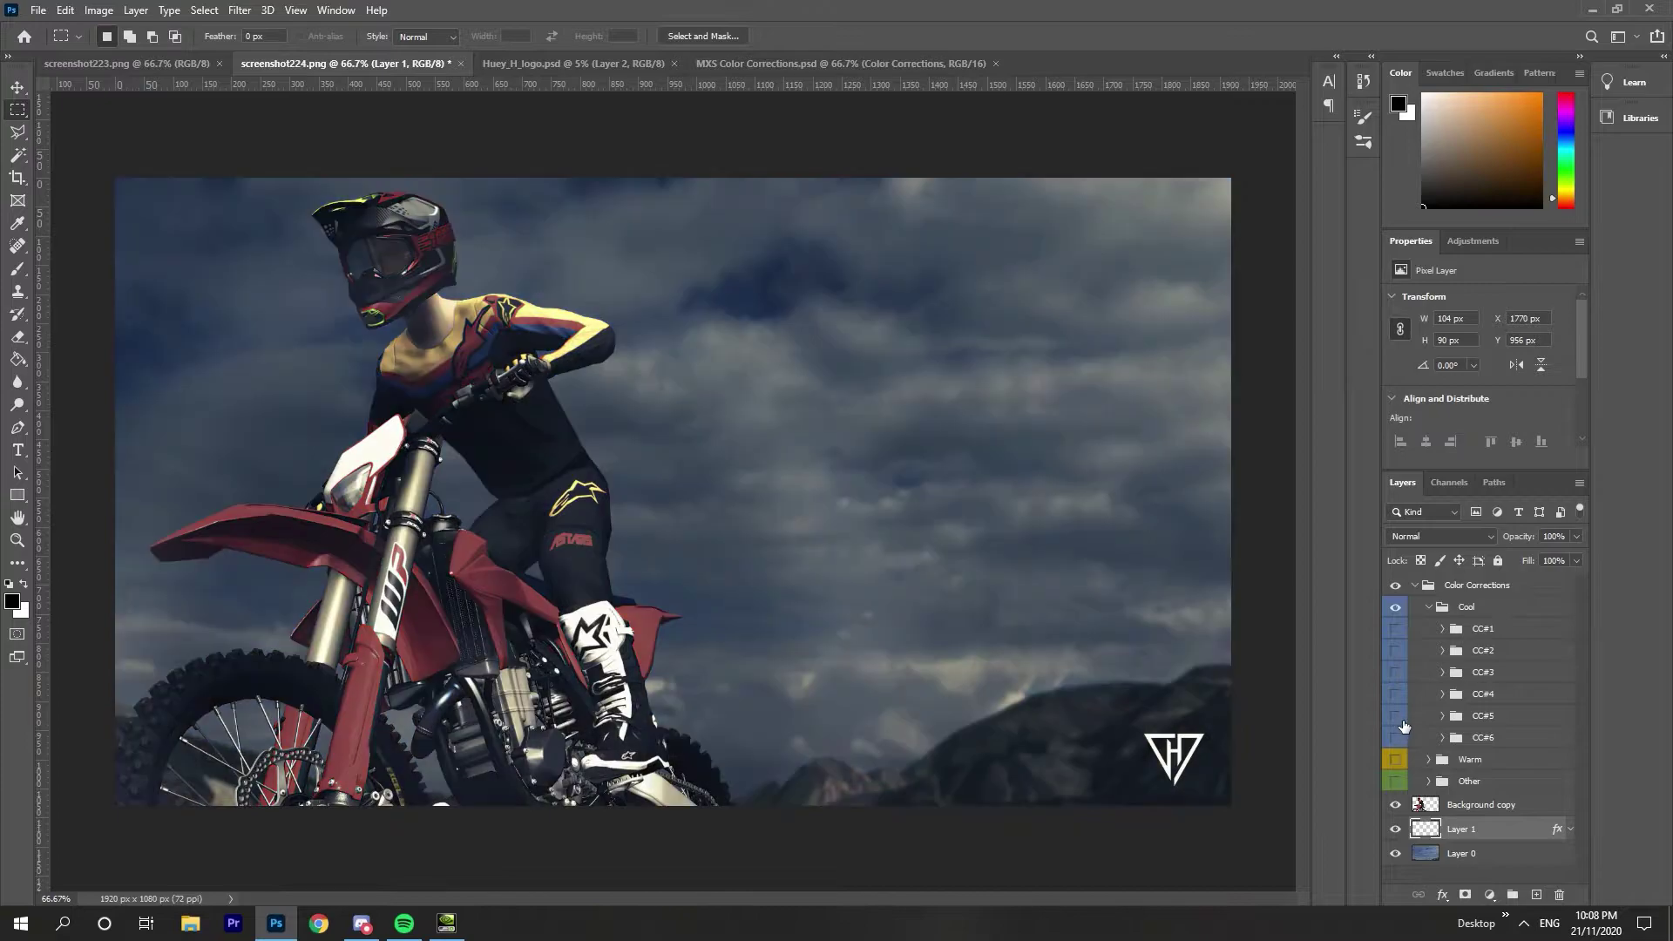
left_click(1395, 715)
left_click(1395, 715)
left_click(1427, 607)
left_click(1402, 607)
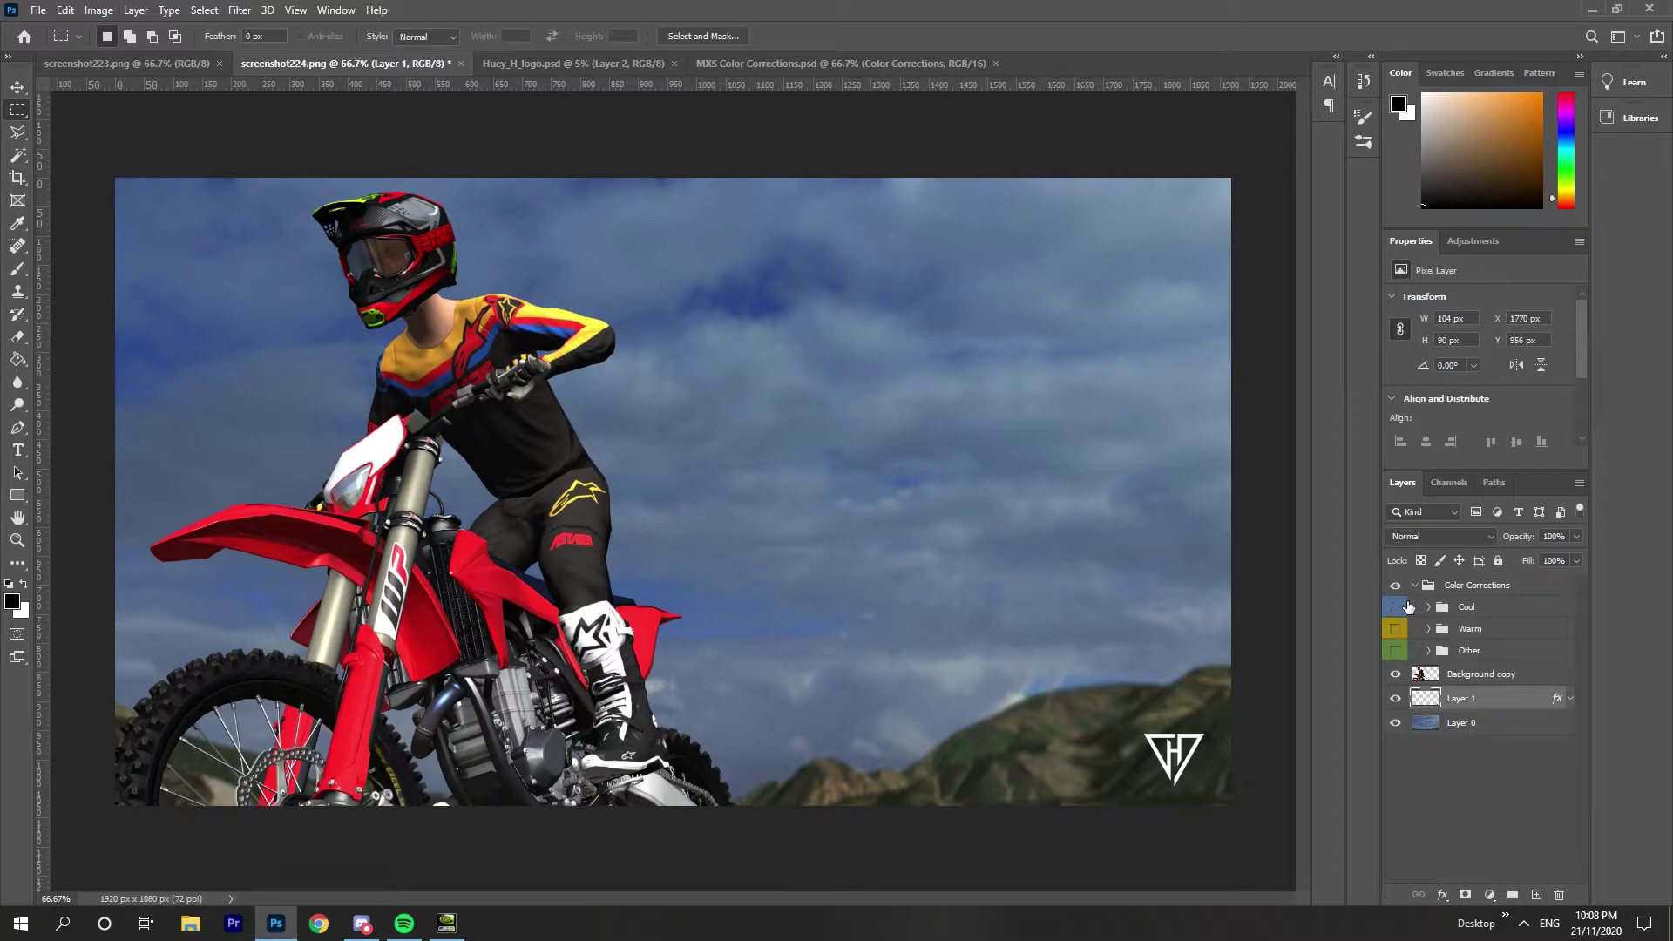
Enable the Other correction set with its CC#6 and CC#5 grades visible.
left_click(1404, 653)
left_click(1404, 653)
left_click(1428, 651)
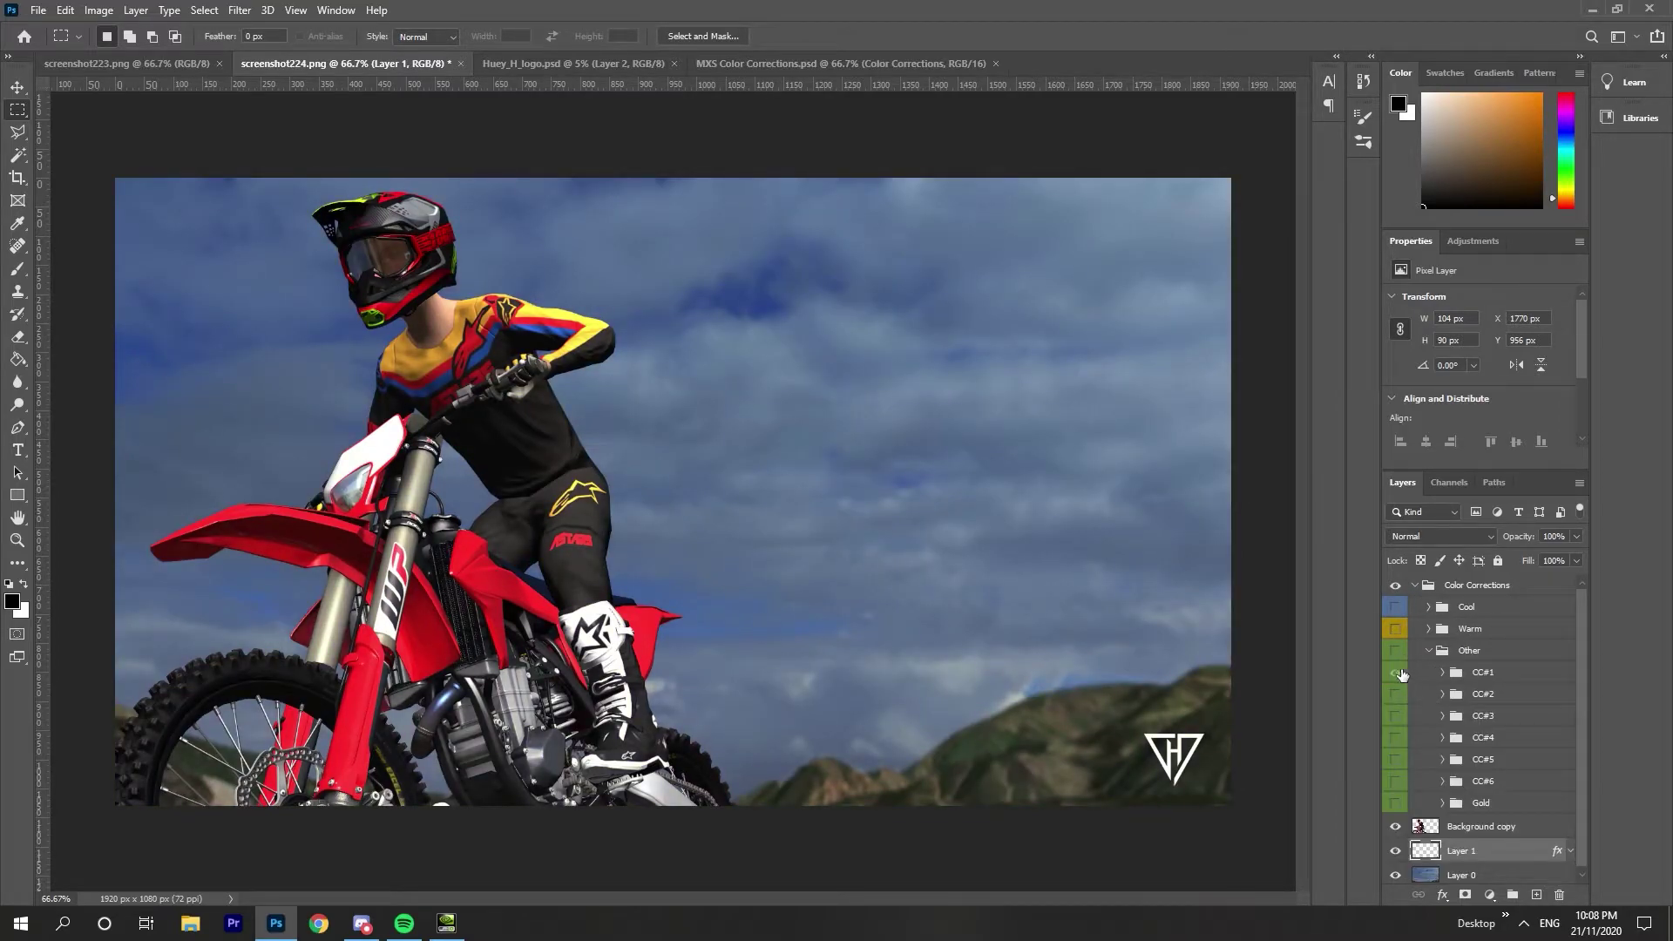
left_click(1399, 673)
left_click(1404, 674)
left_click(1394, 777)
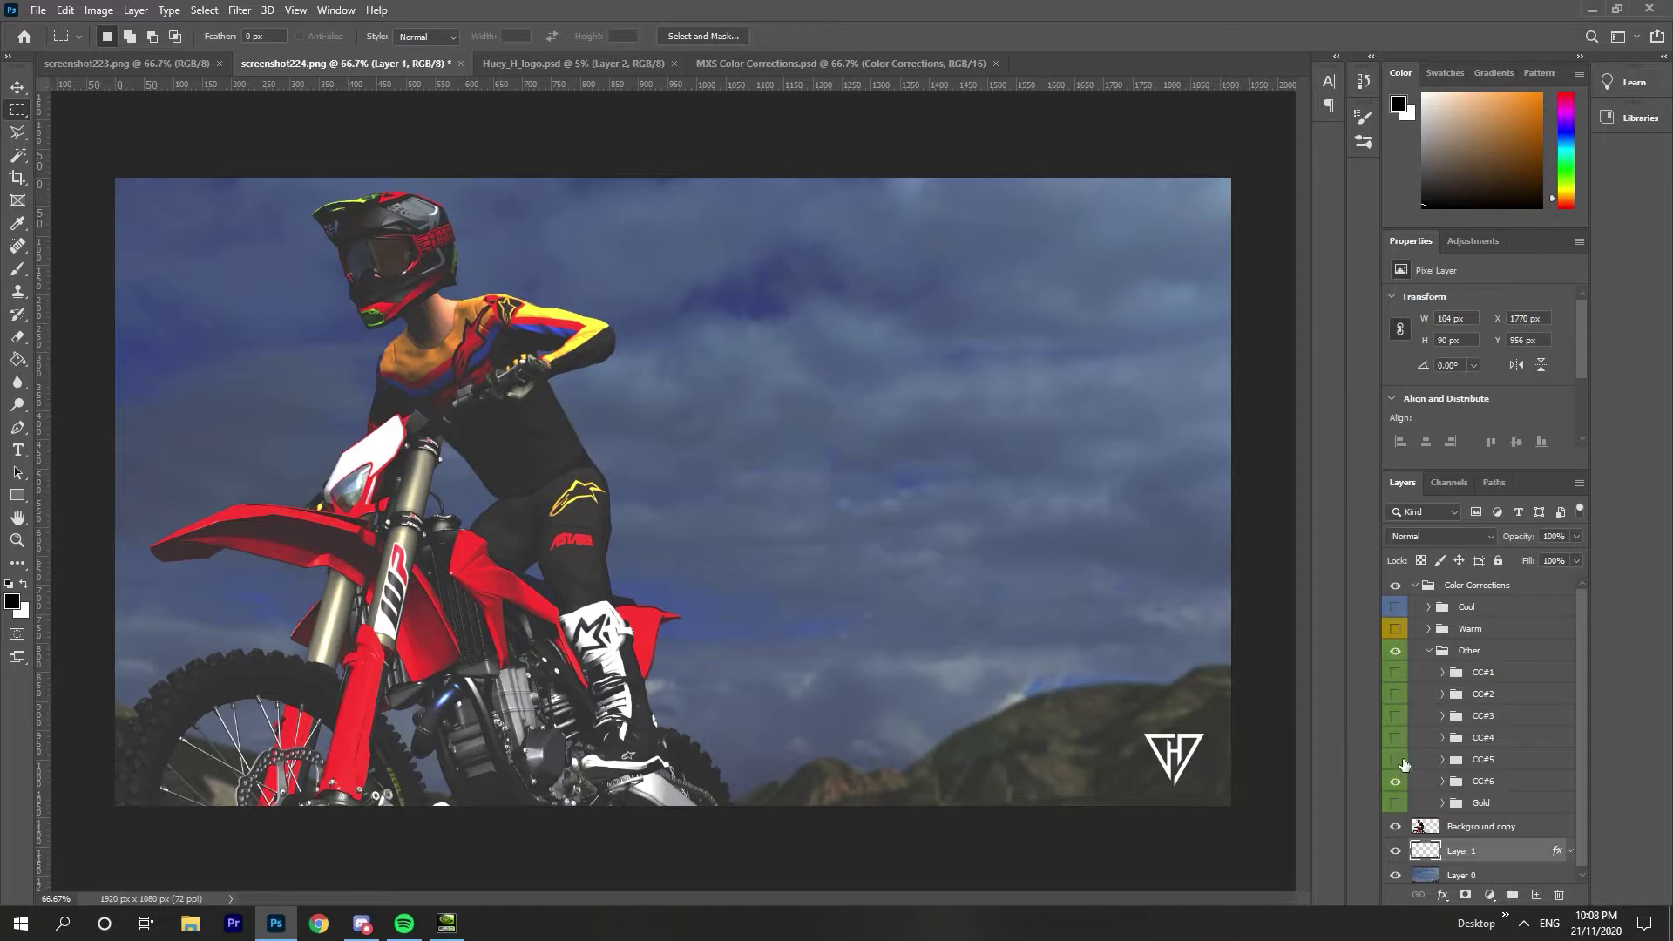
left_click(1399, 760)
Lower the CC#5 grade layer's opacity to 30%.
left_click(1503, 803)
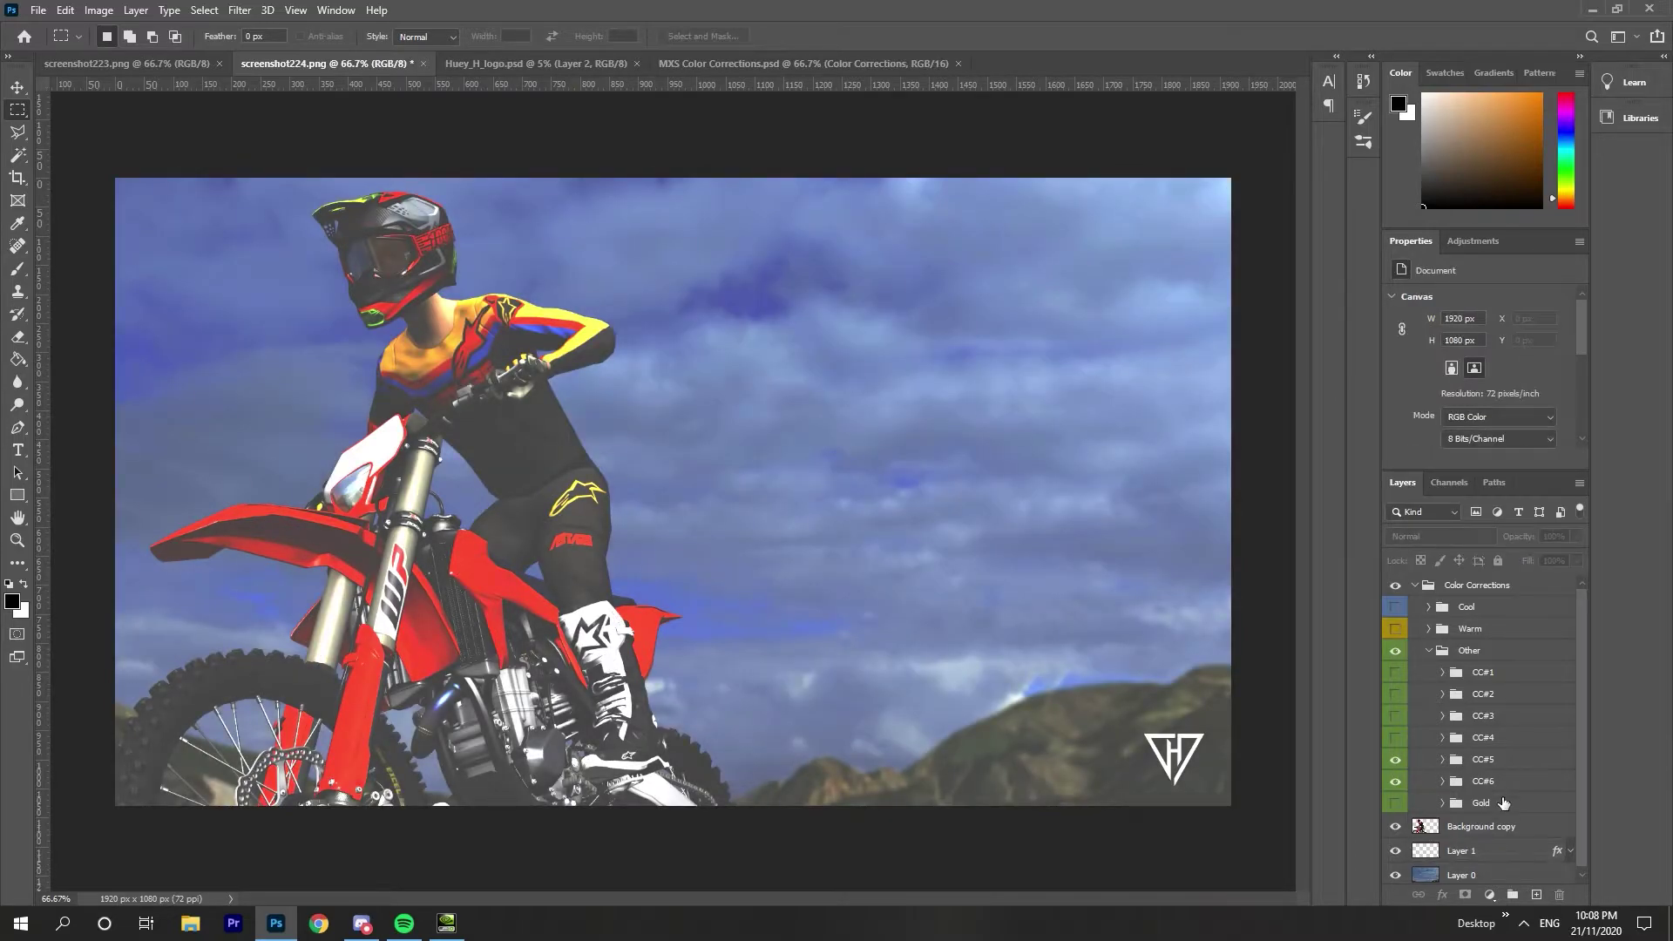
left_click(1499, 786)
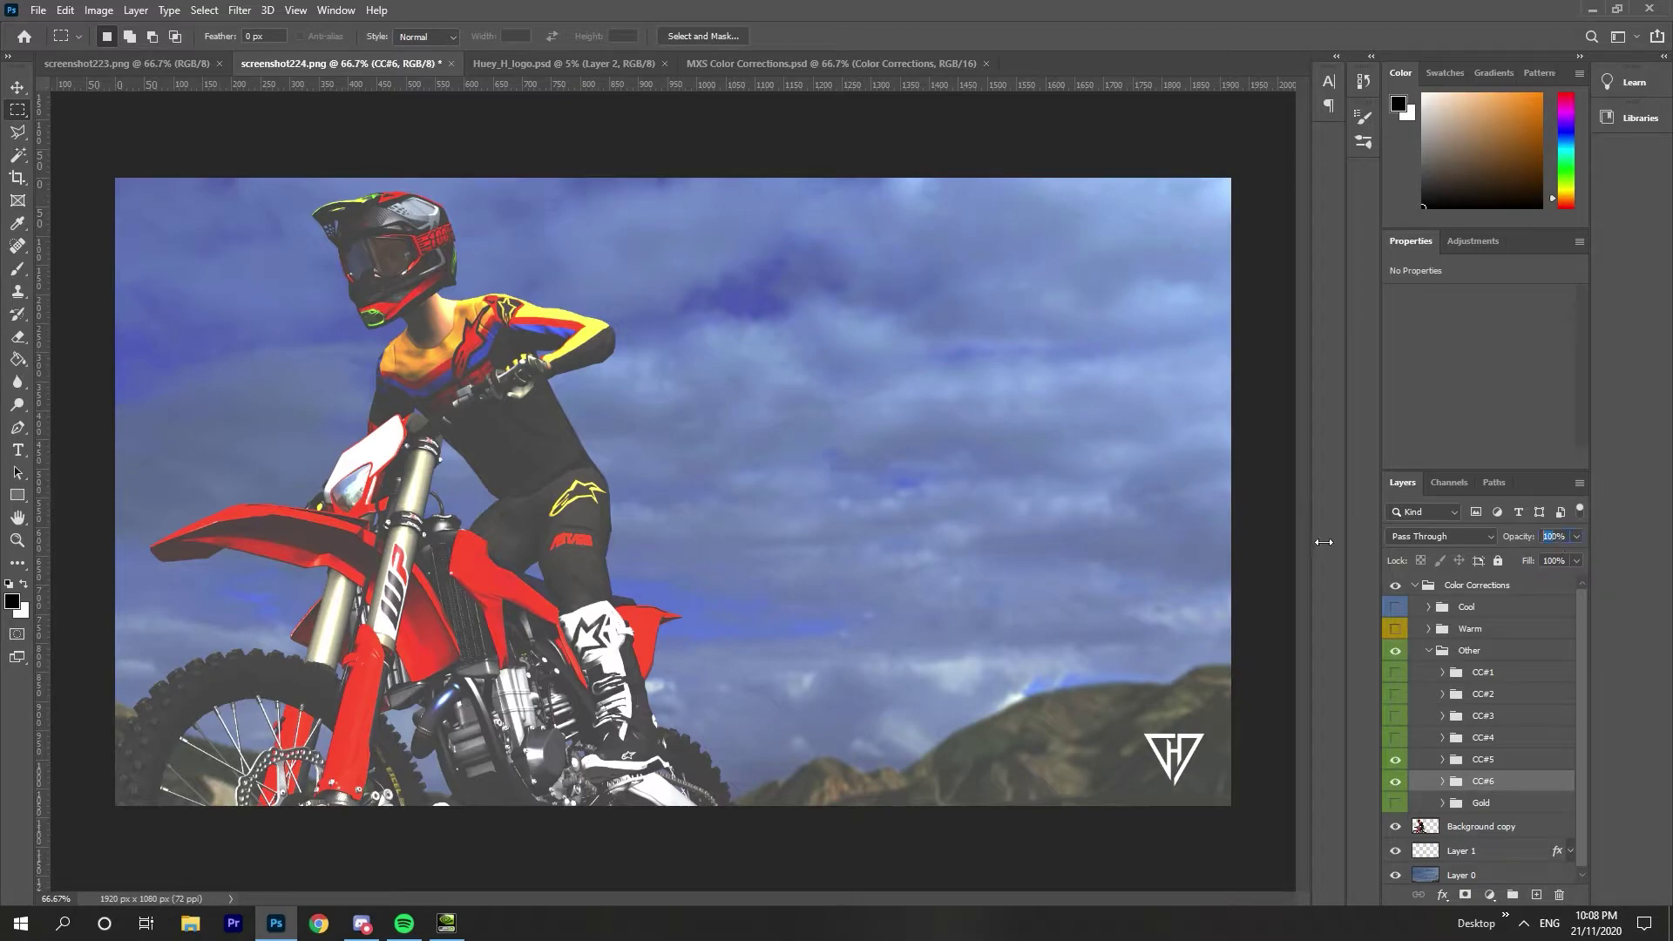
type("30")
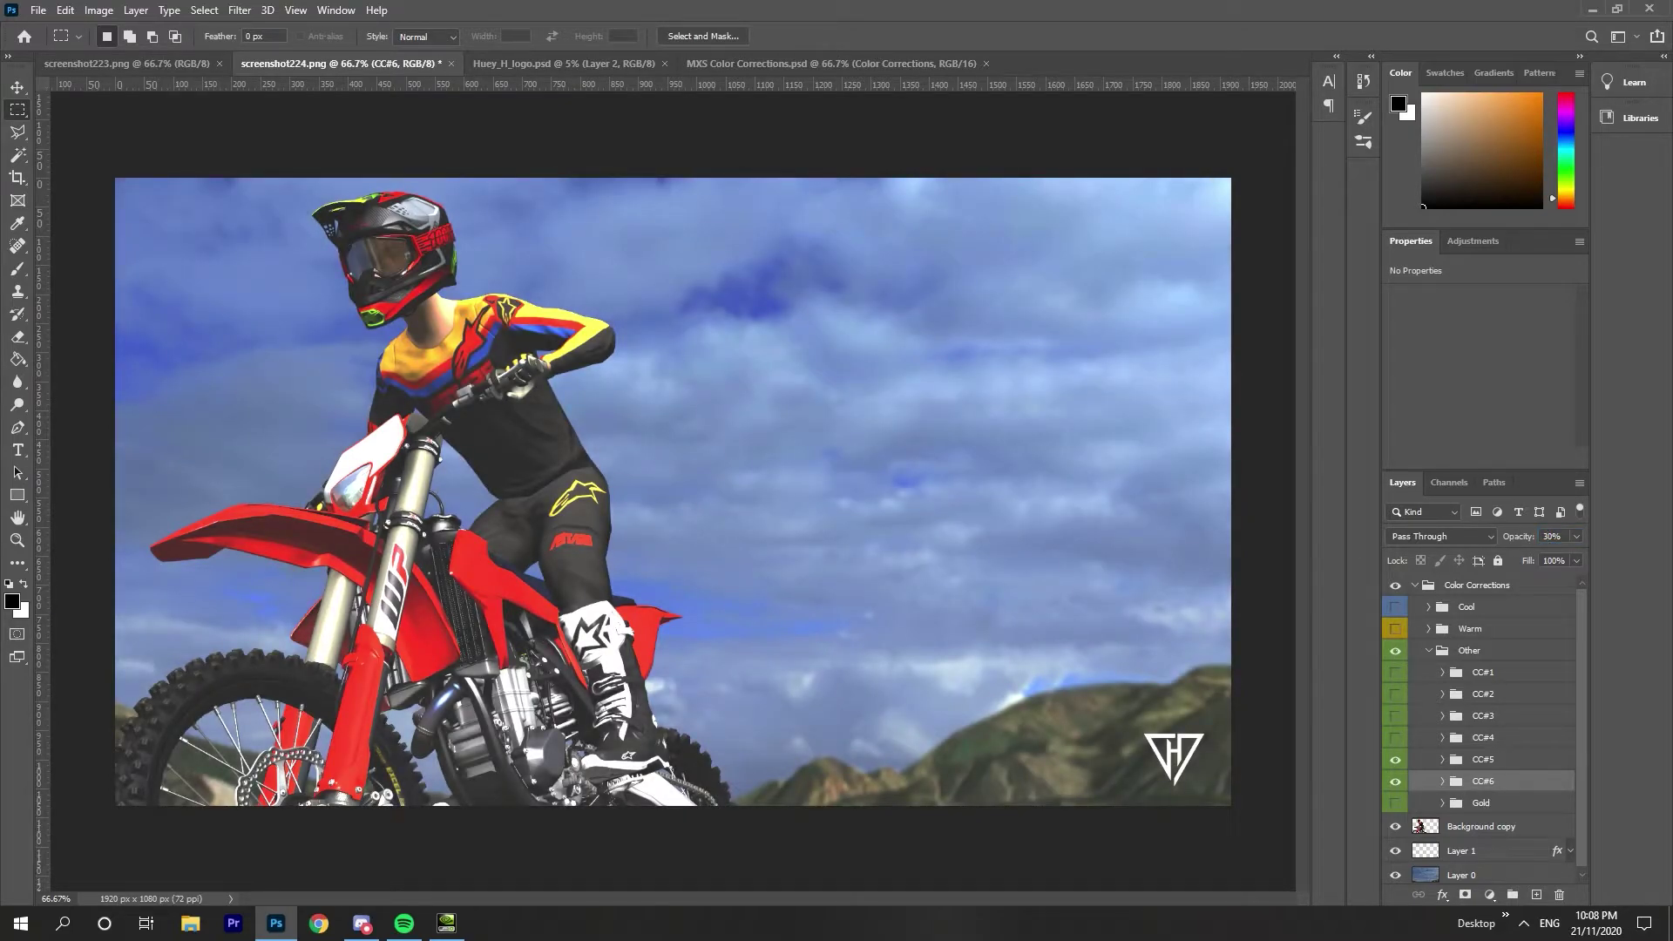
left_click(1516, 760)
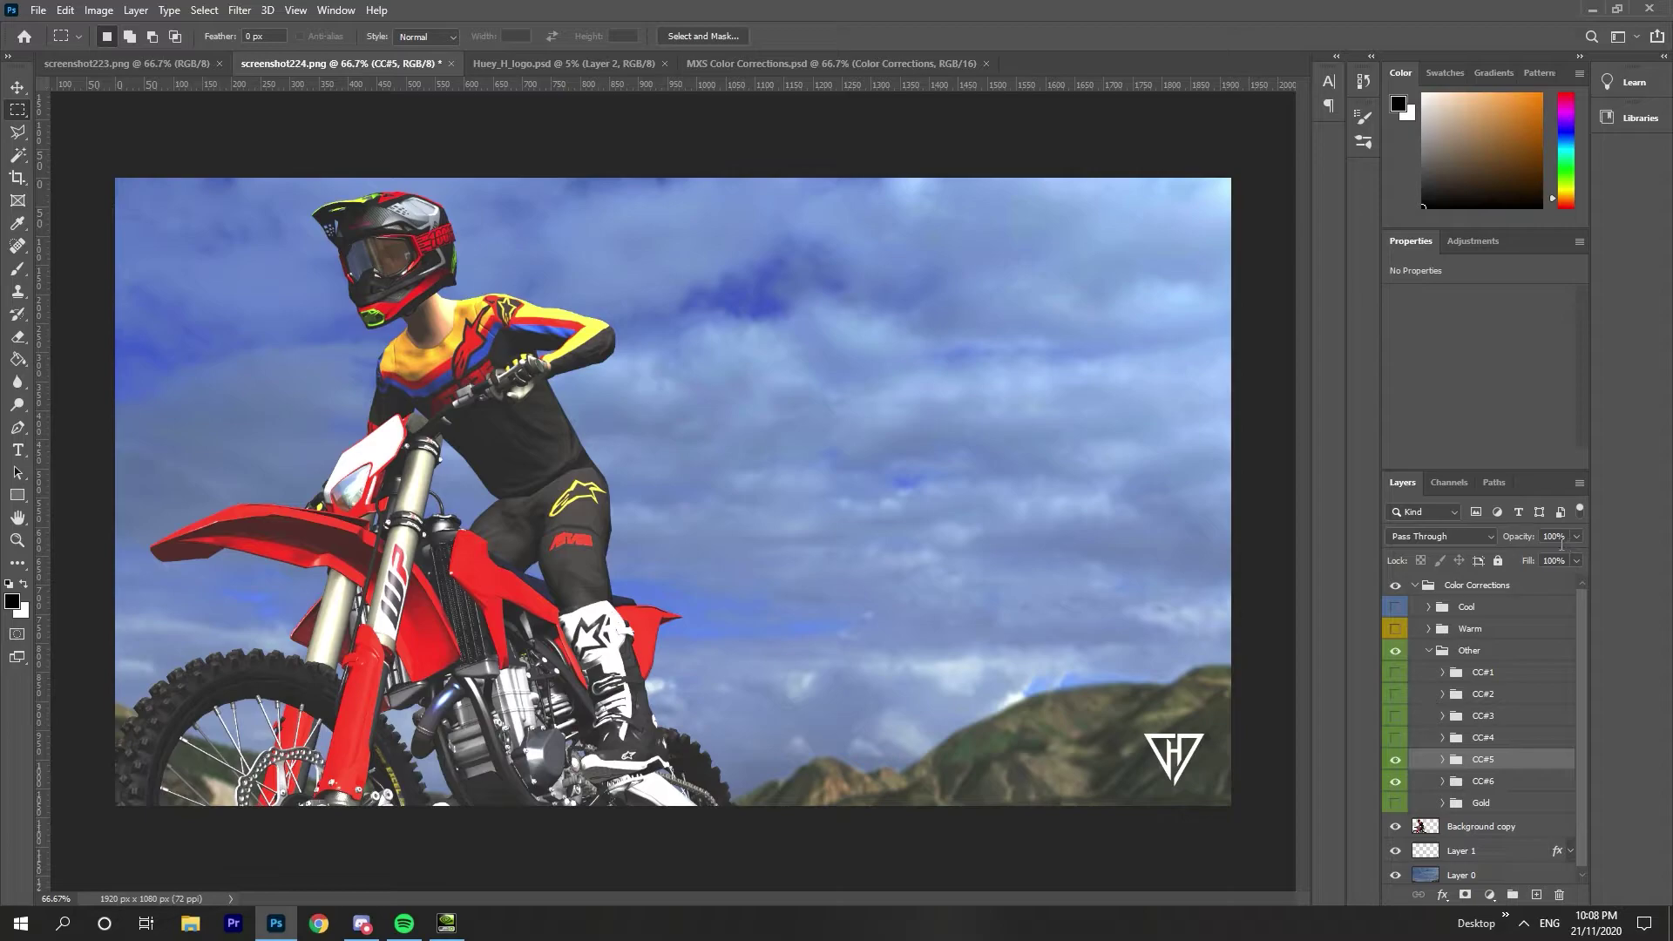
type("30")
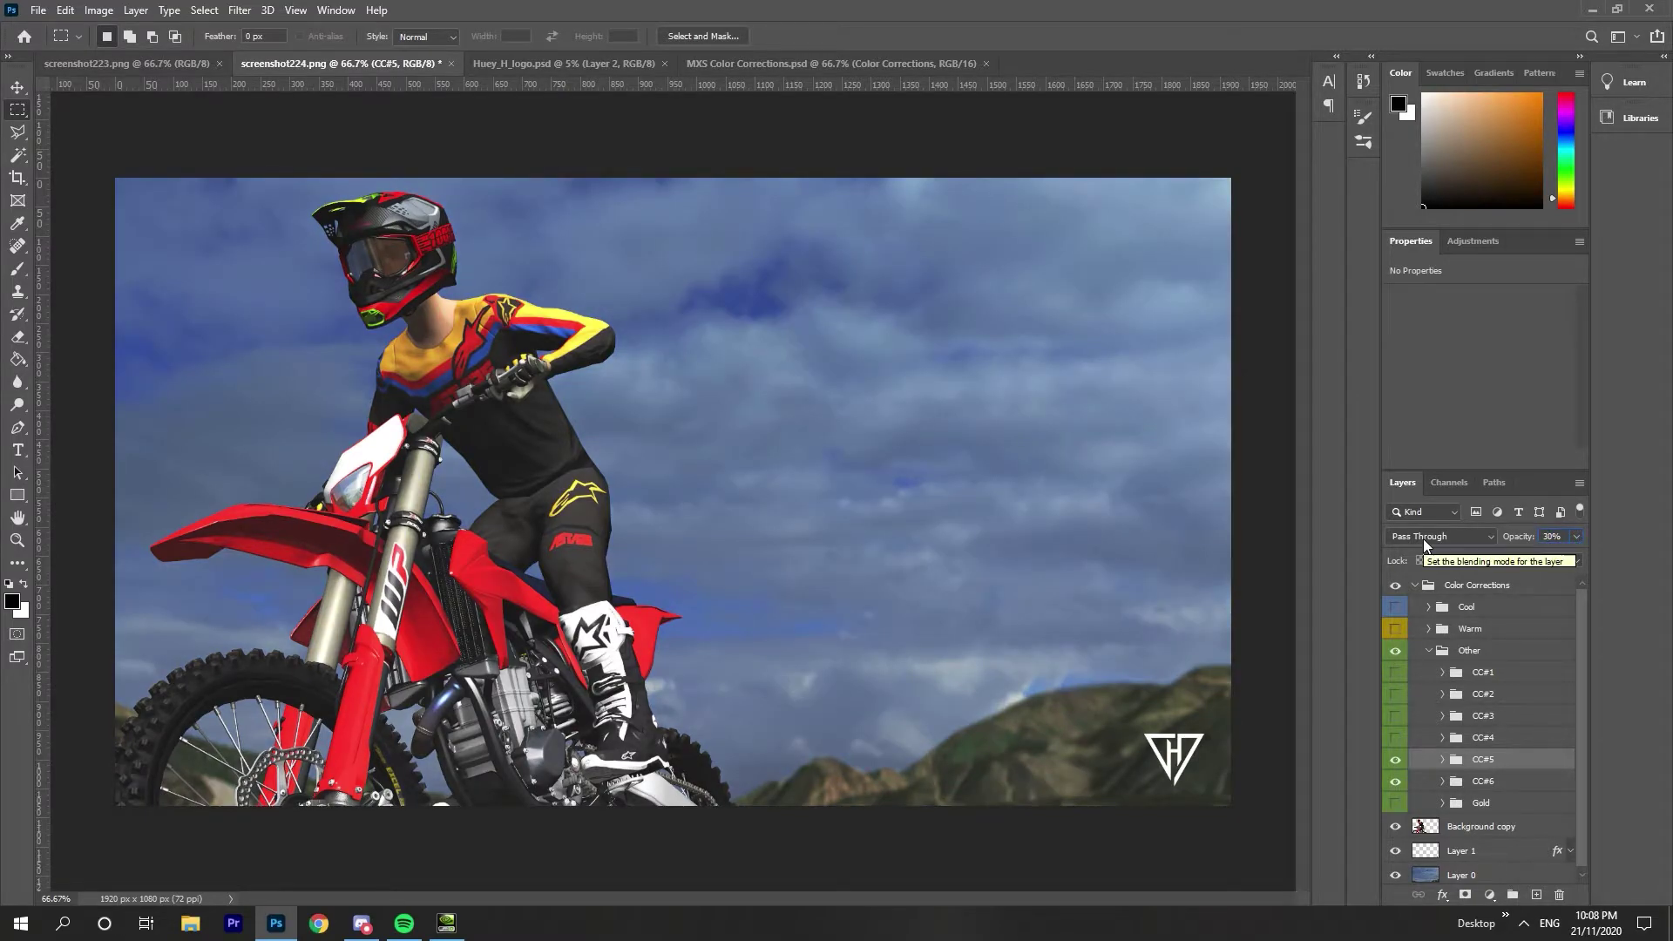
key("Return")
Compare CC#5 hidden and shown, then collapse the Color Corrections group.
left_click(1395, 759)
key("alt+bracketright")
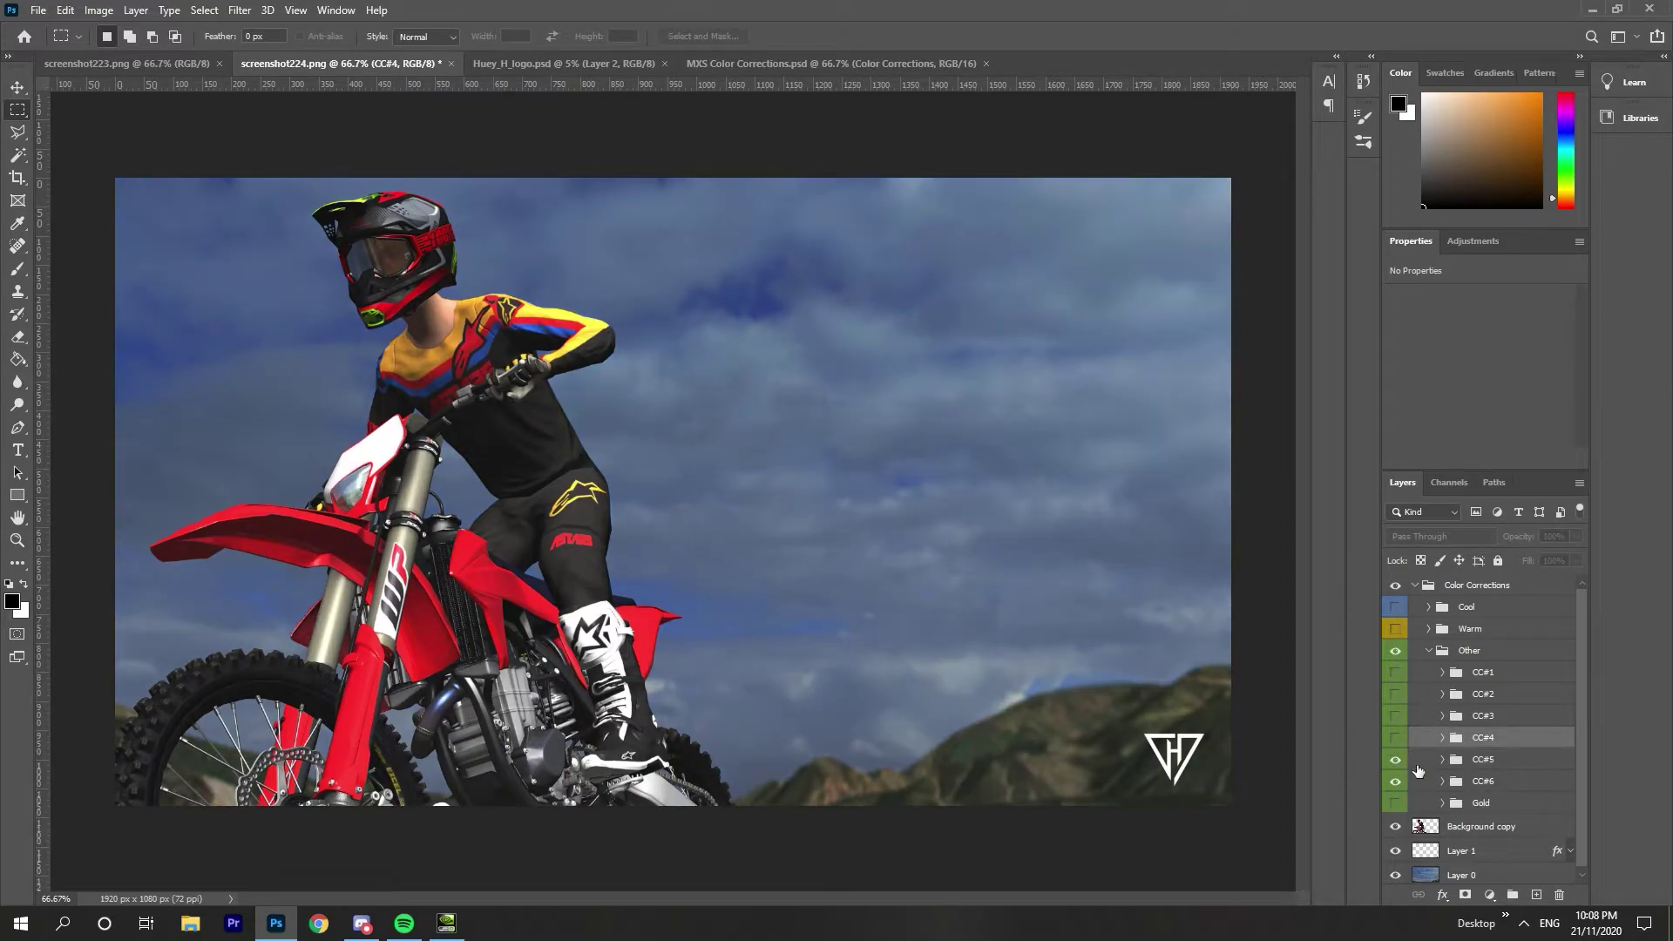
left_click(1418, 768)
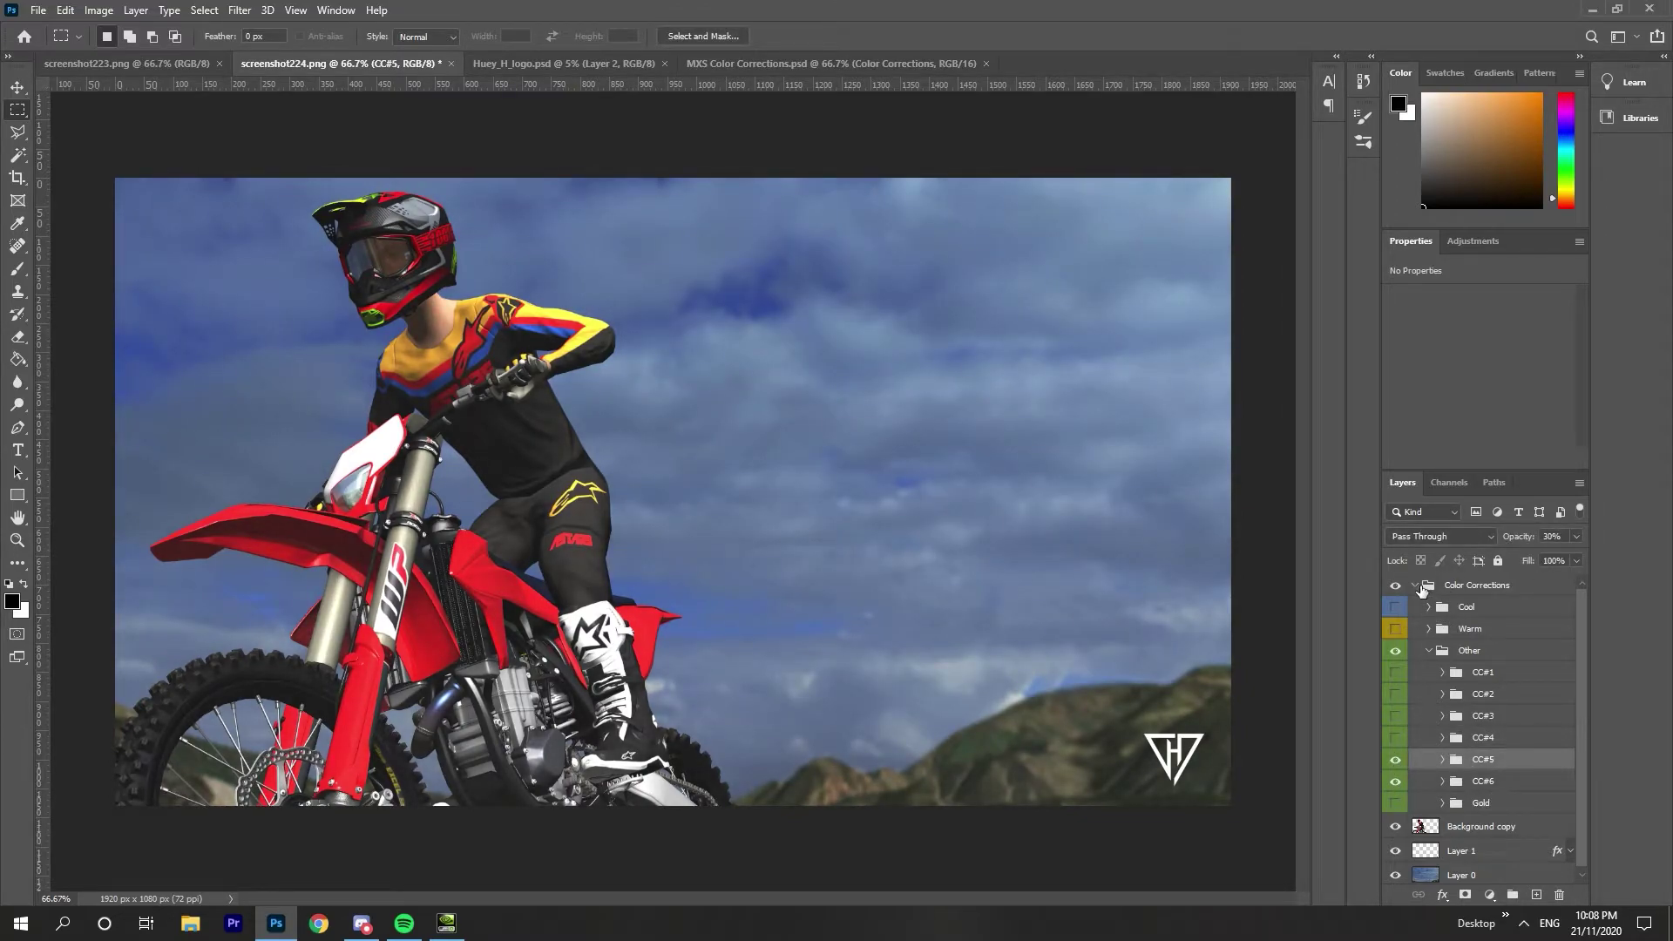
left_click(1416, 586)
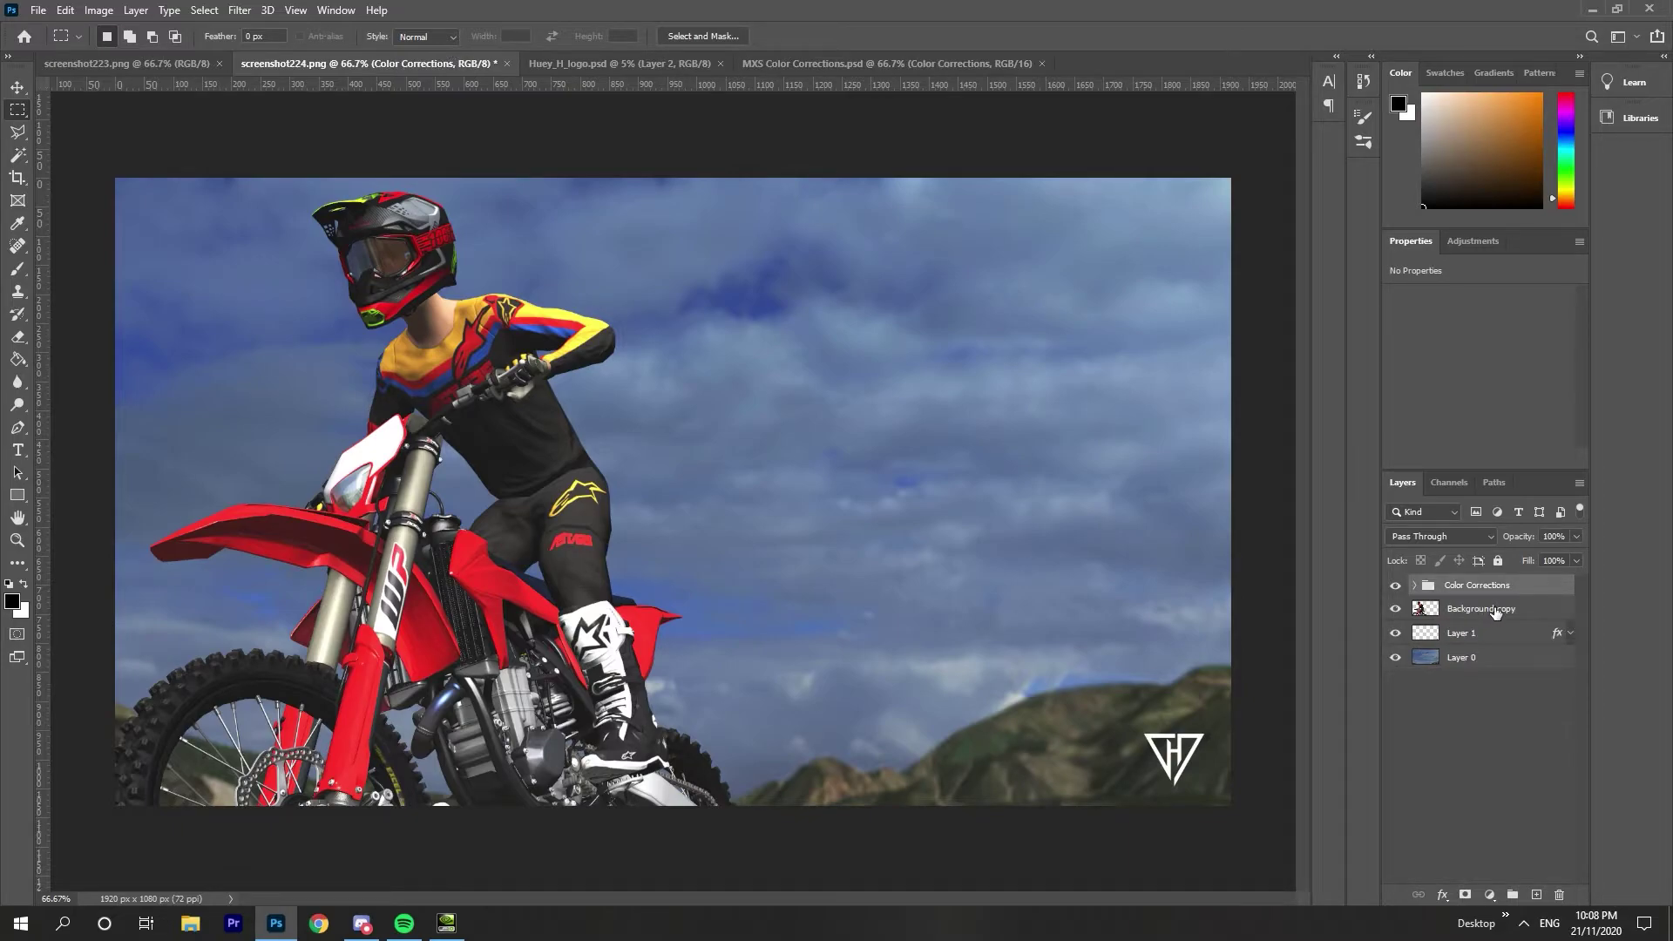
Duplicate Background copy and blend the new layer in Screen mode at 20% opacity.
left_click(1483, 613)
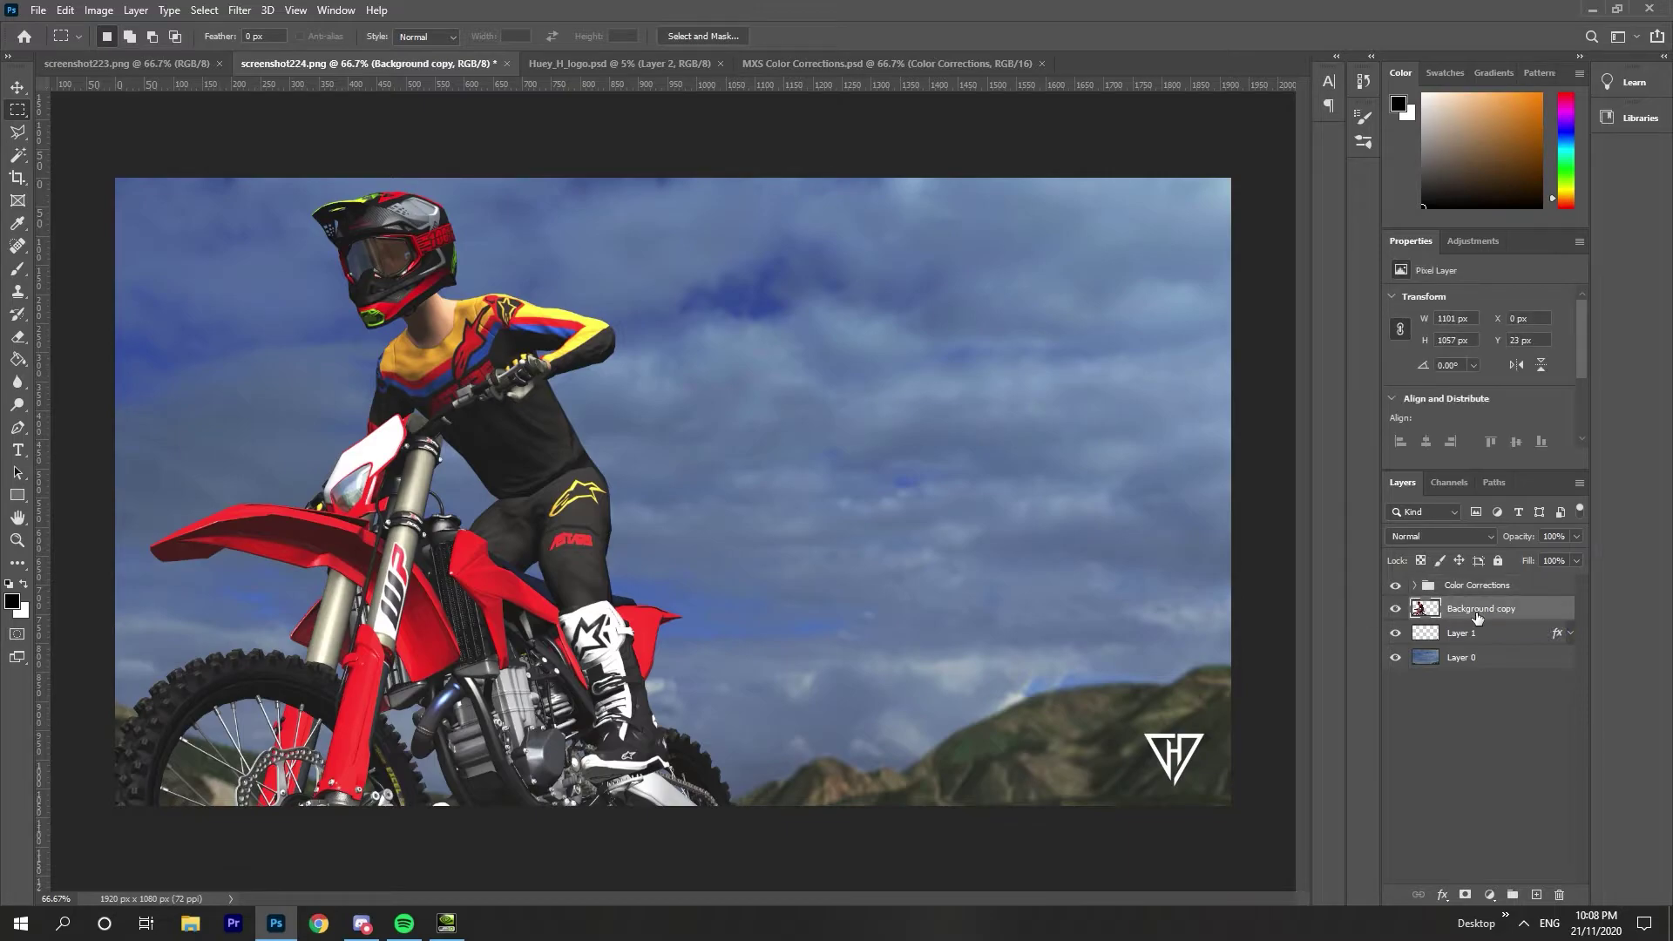
key("ctrl+j")
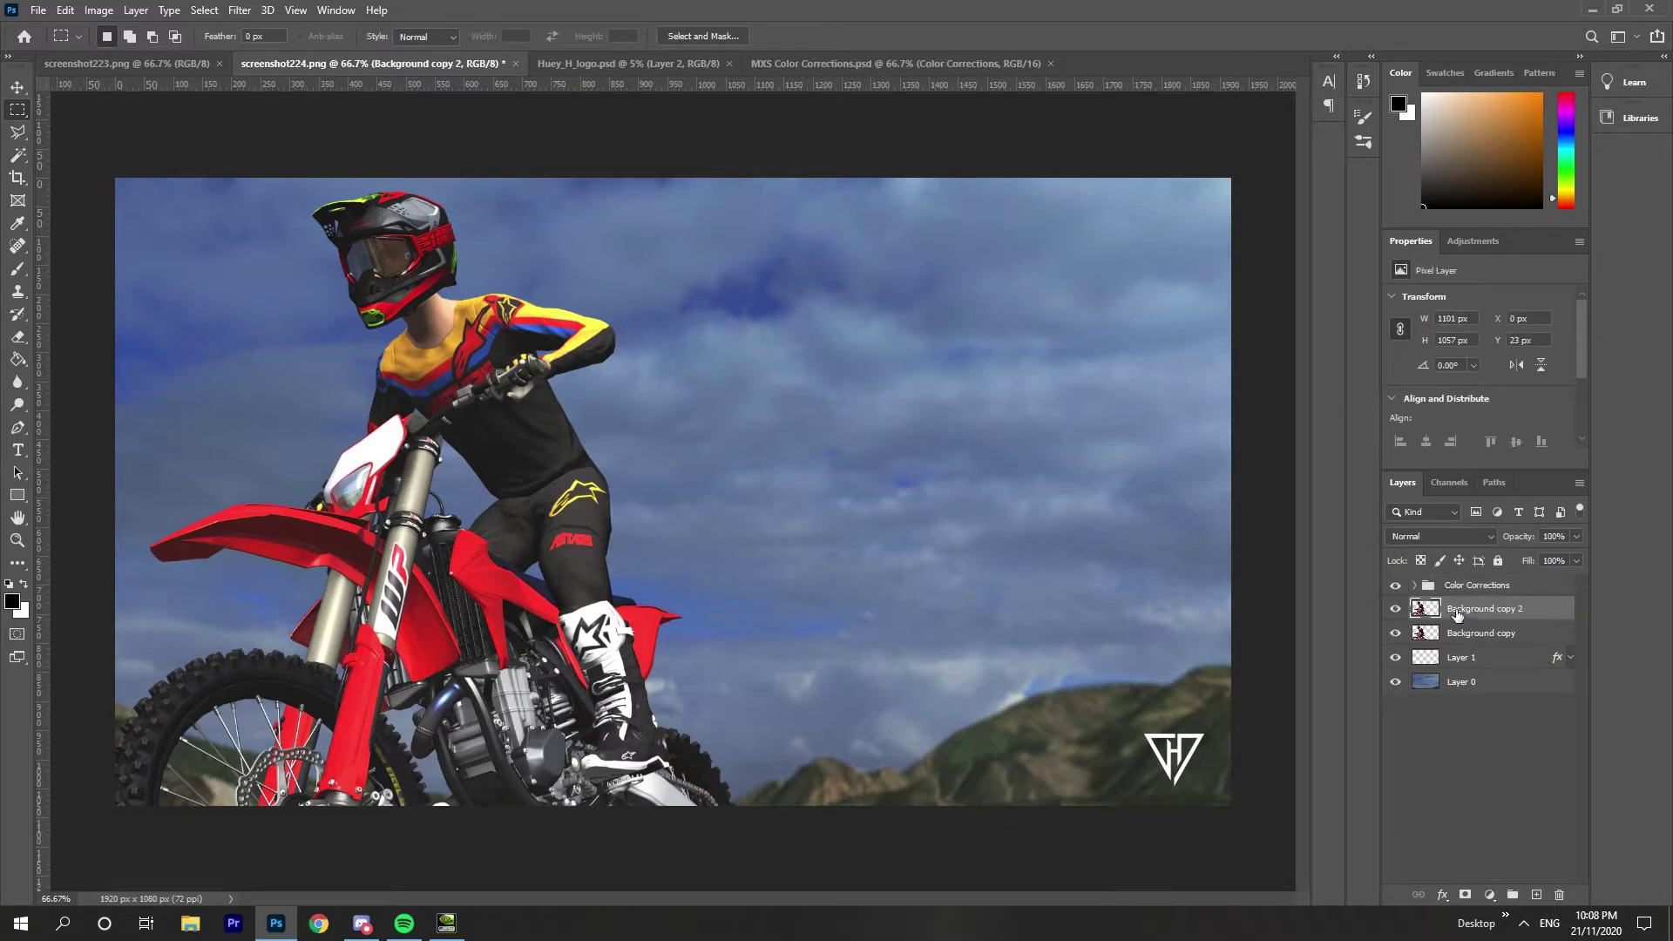
left_click(1431, 536)
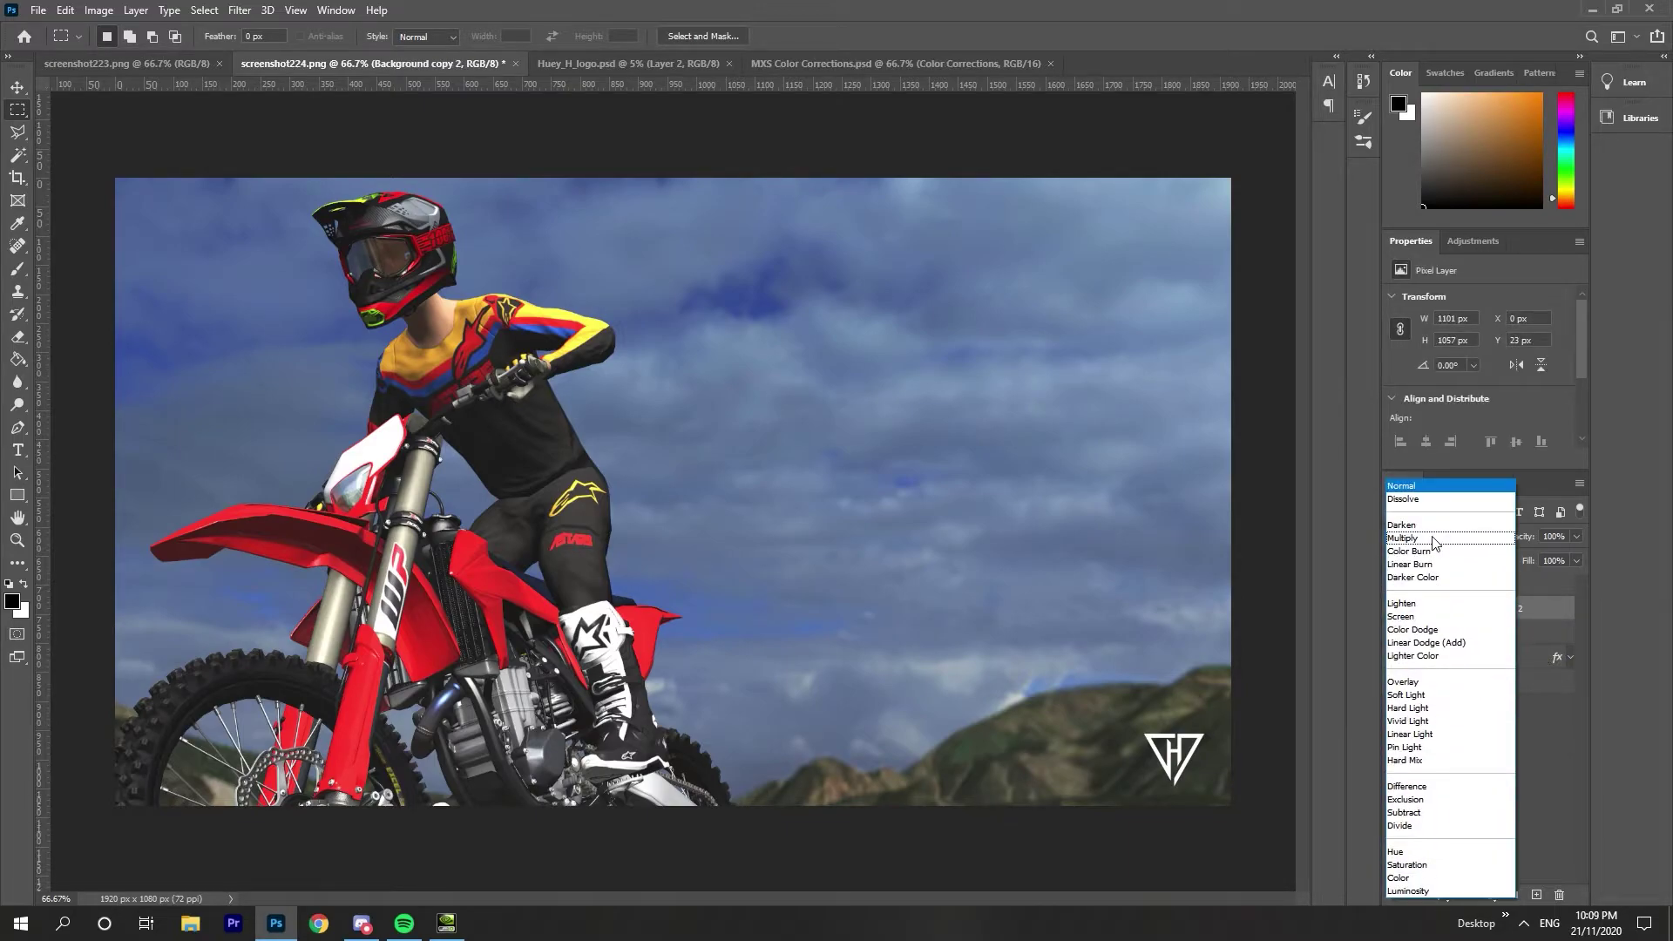
left_click(1427, 616)
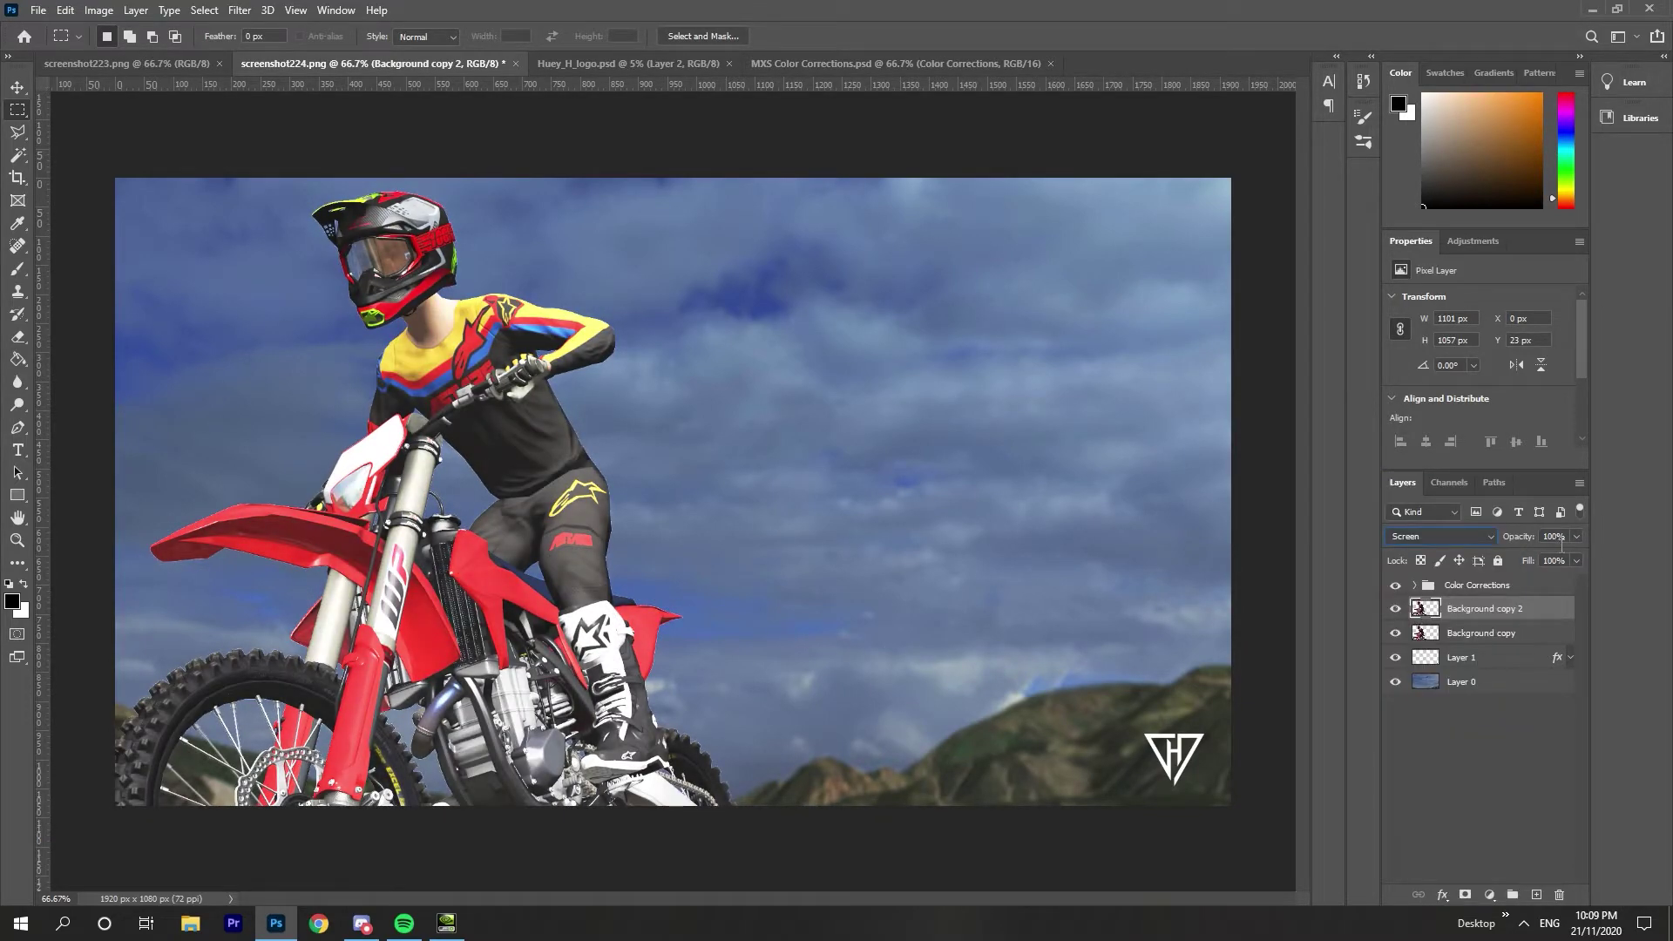
type("20")
key("Return")
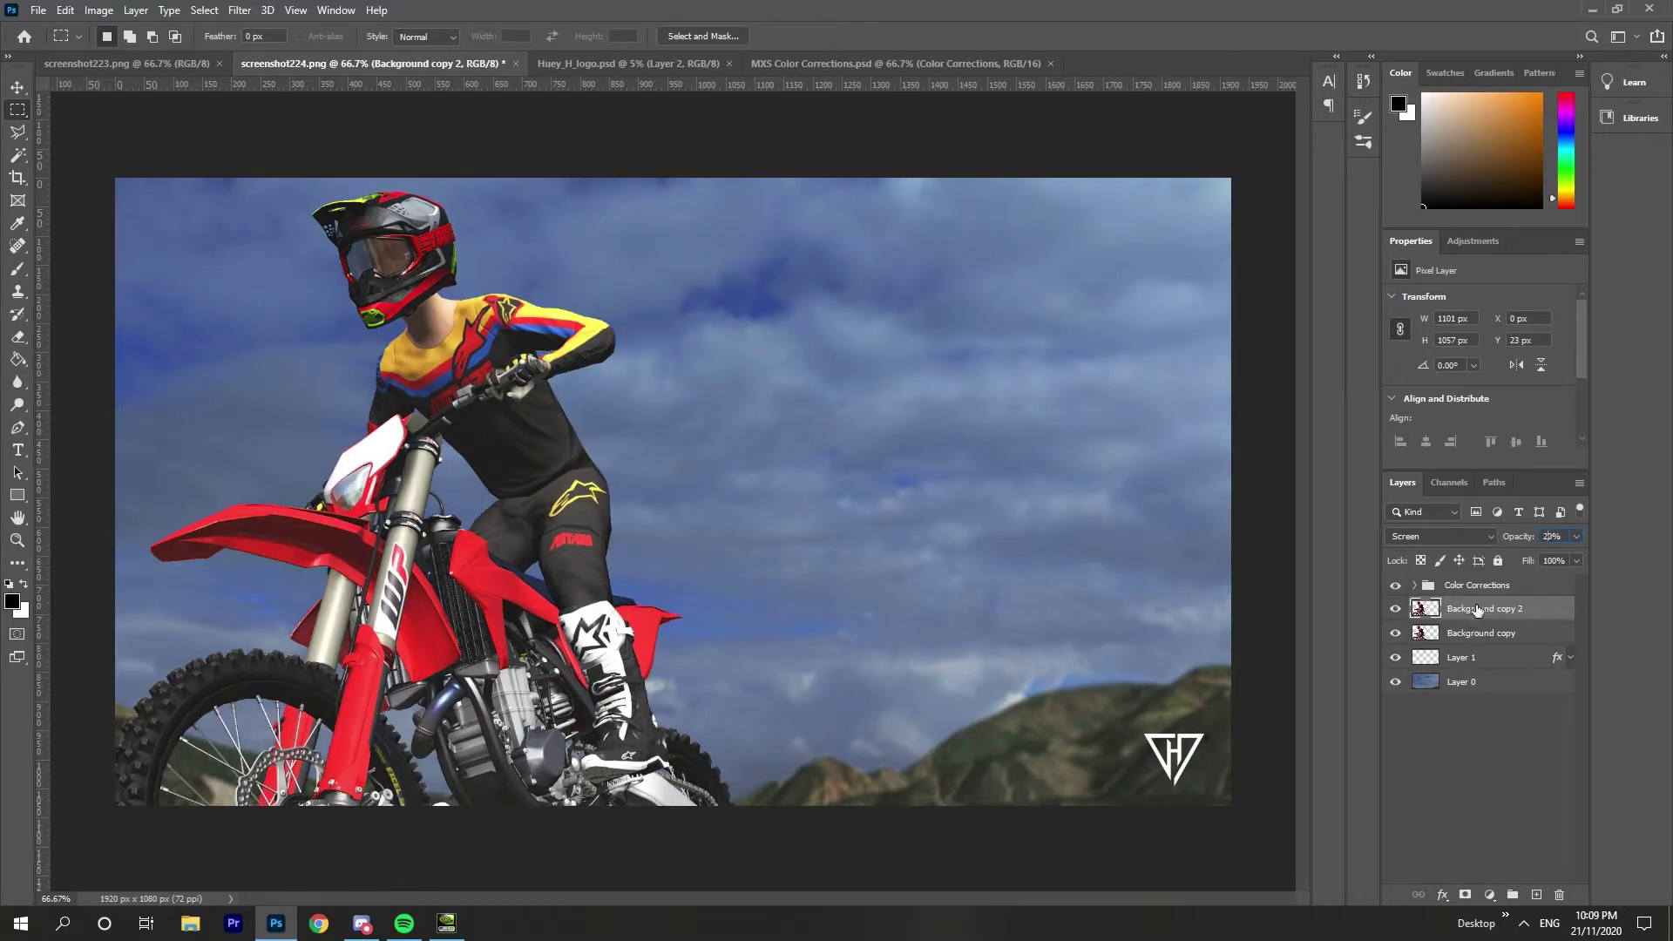
Delete Background copy 2 and apply a radius-15 Lens Blur to Layer 0.
key("Delete")
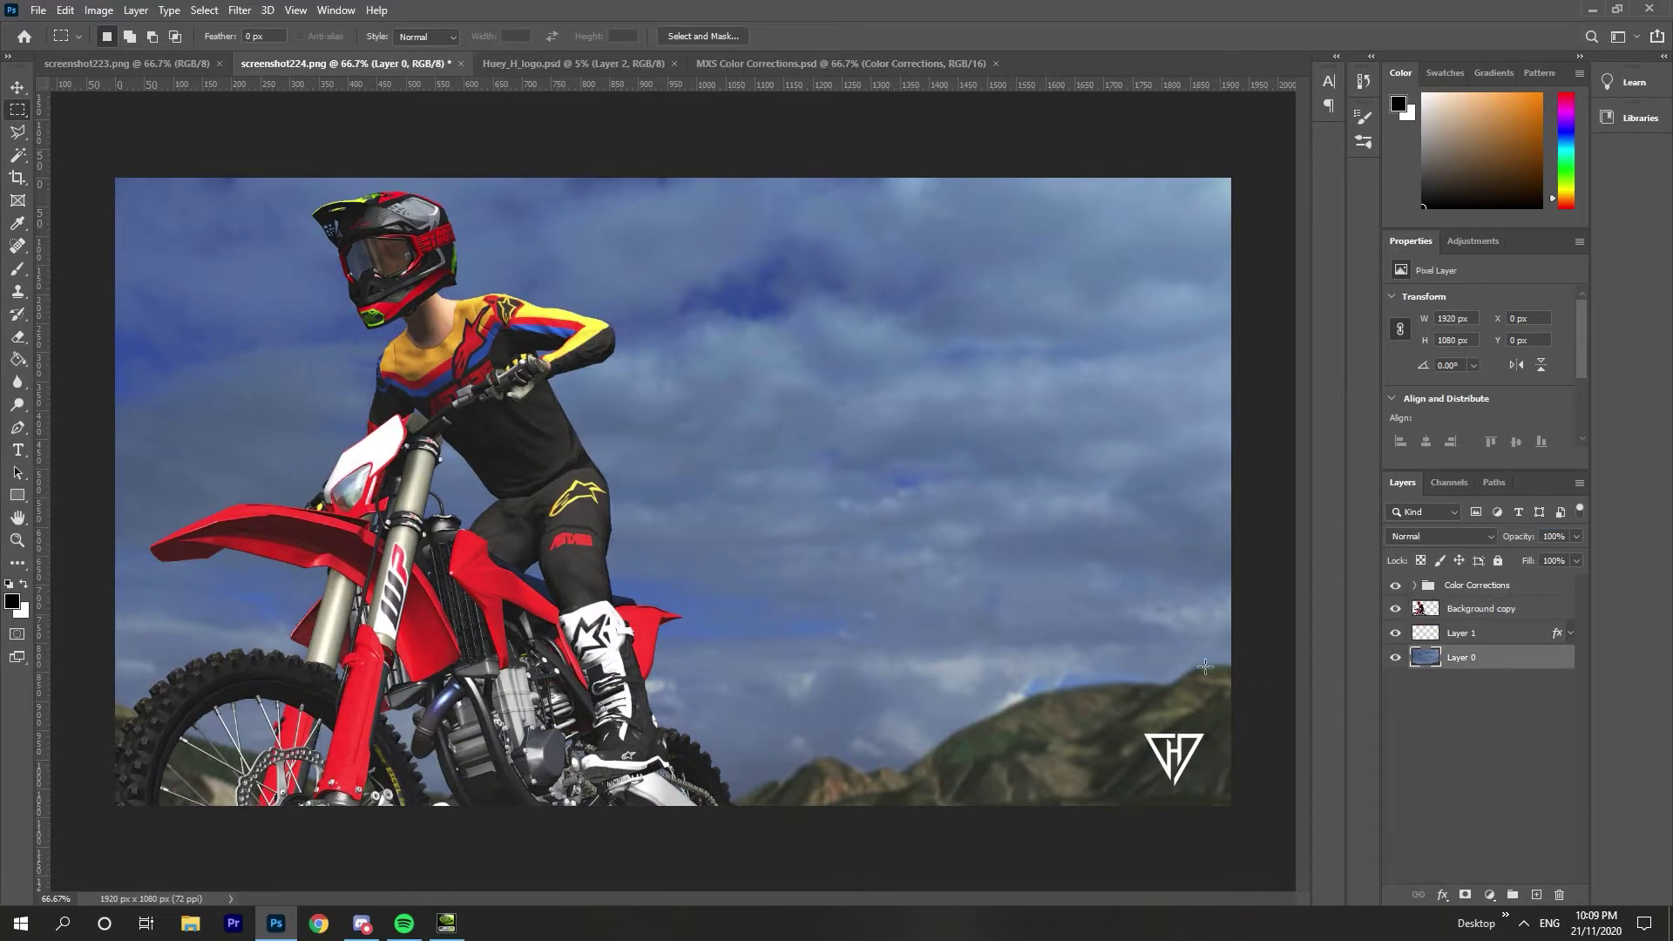
left_click(239, 10)
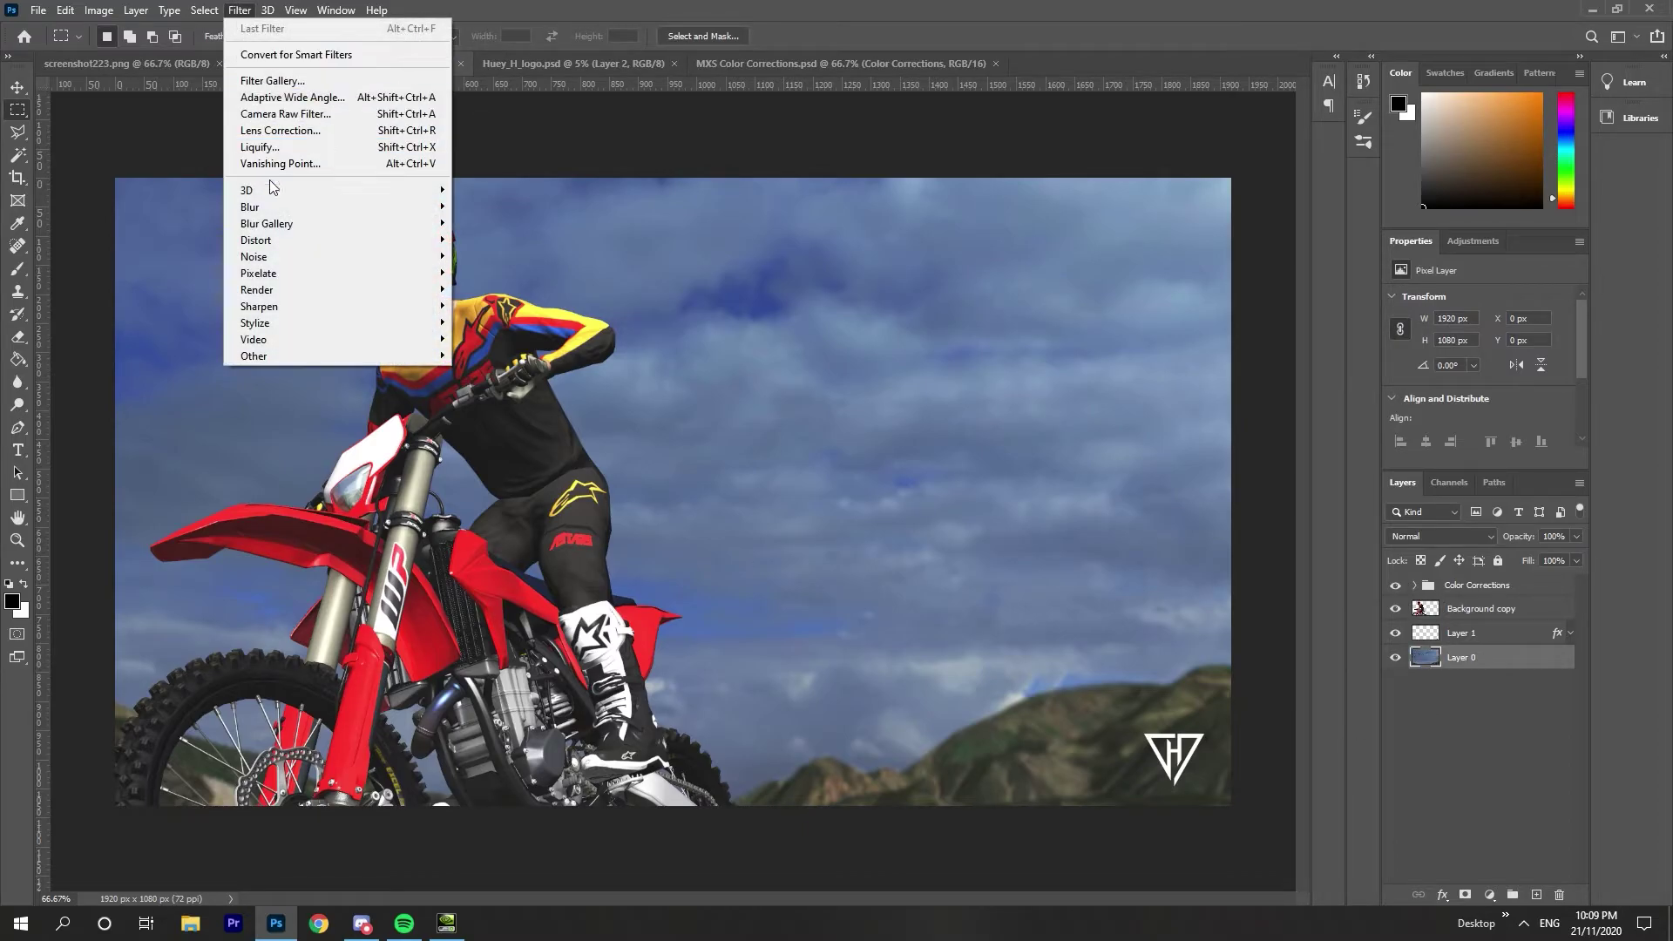
mouse_move(259, 207)
left_click(483, 289)
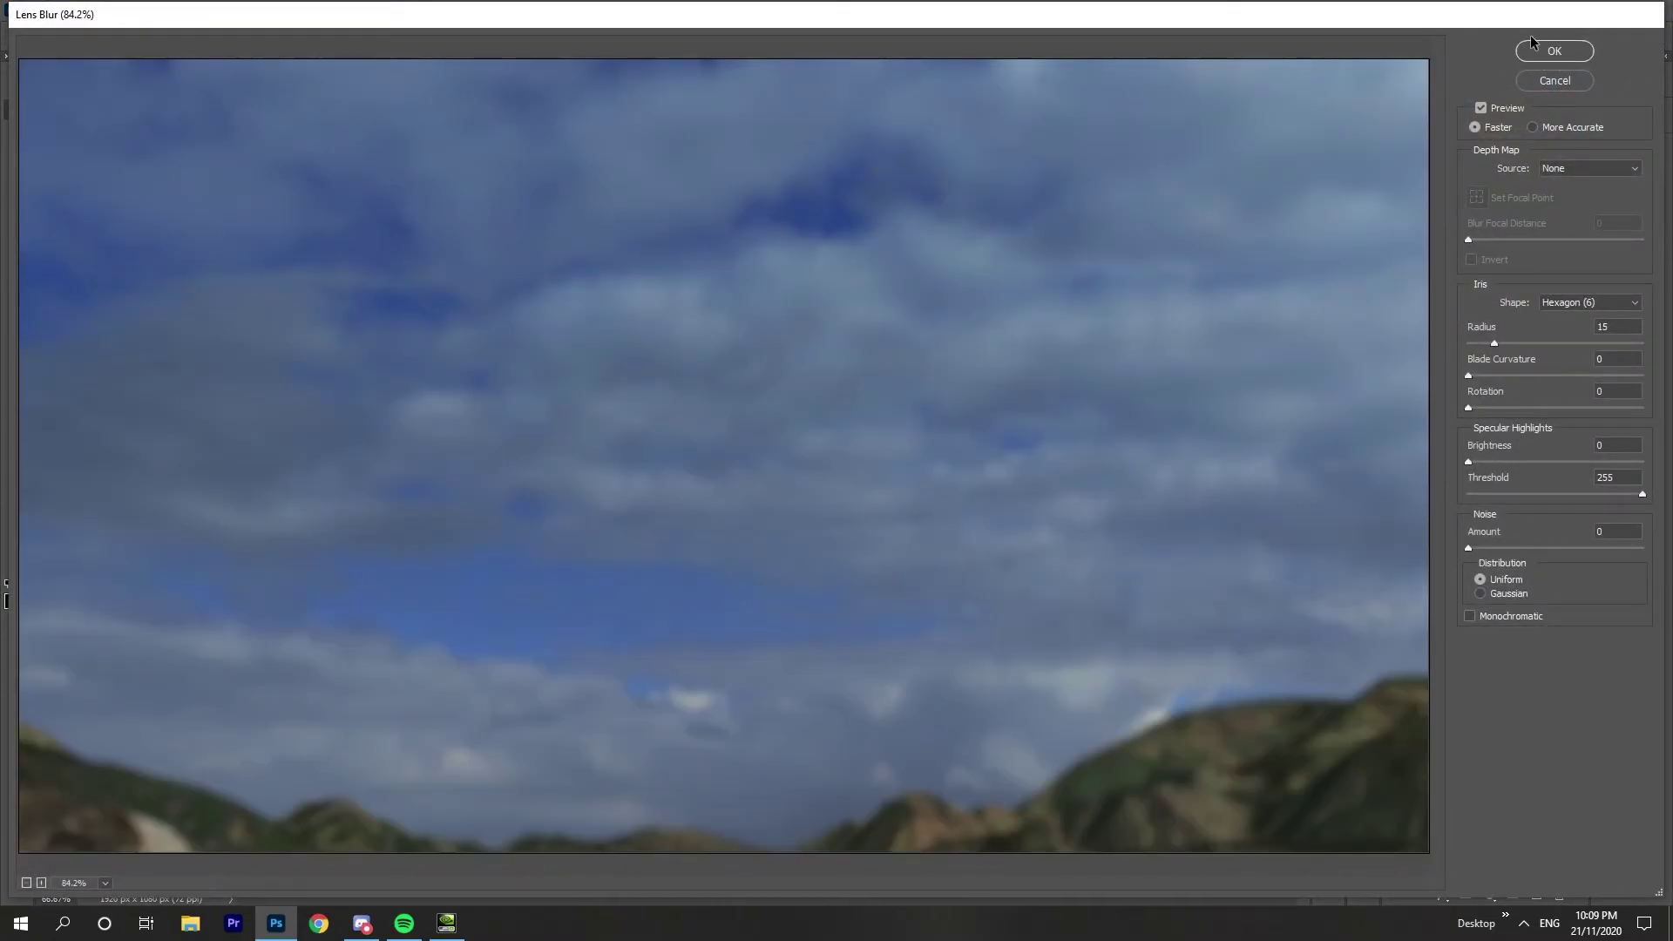
left_click(1555, 52)
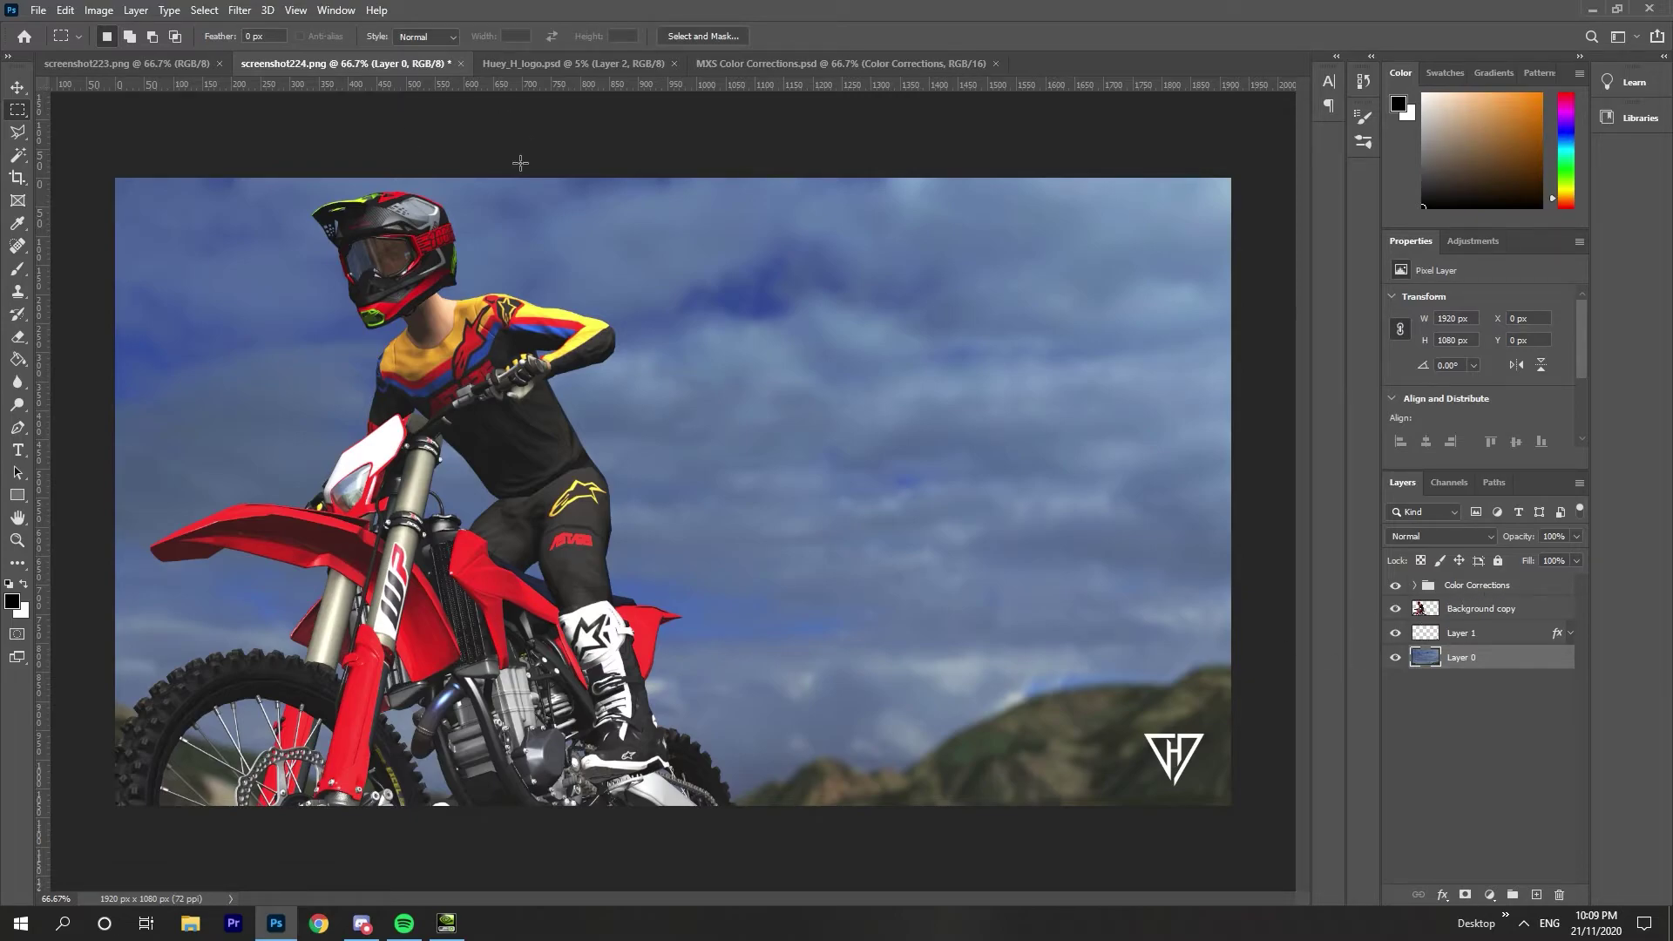
Select all four layers and merge them into one Color Corrections layer.
left_click(1481, 595, "shift")
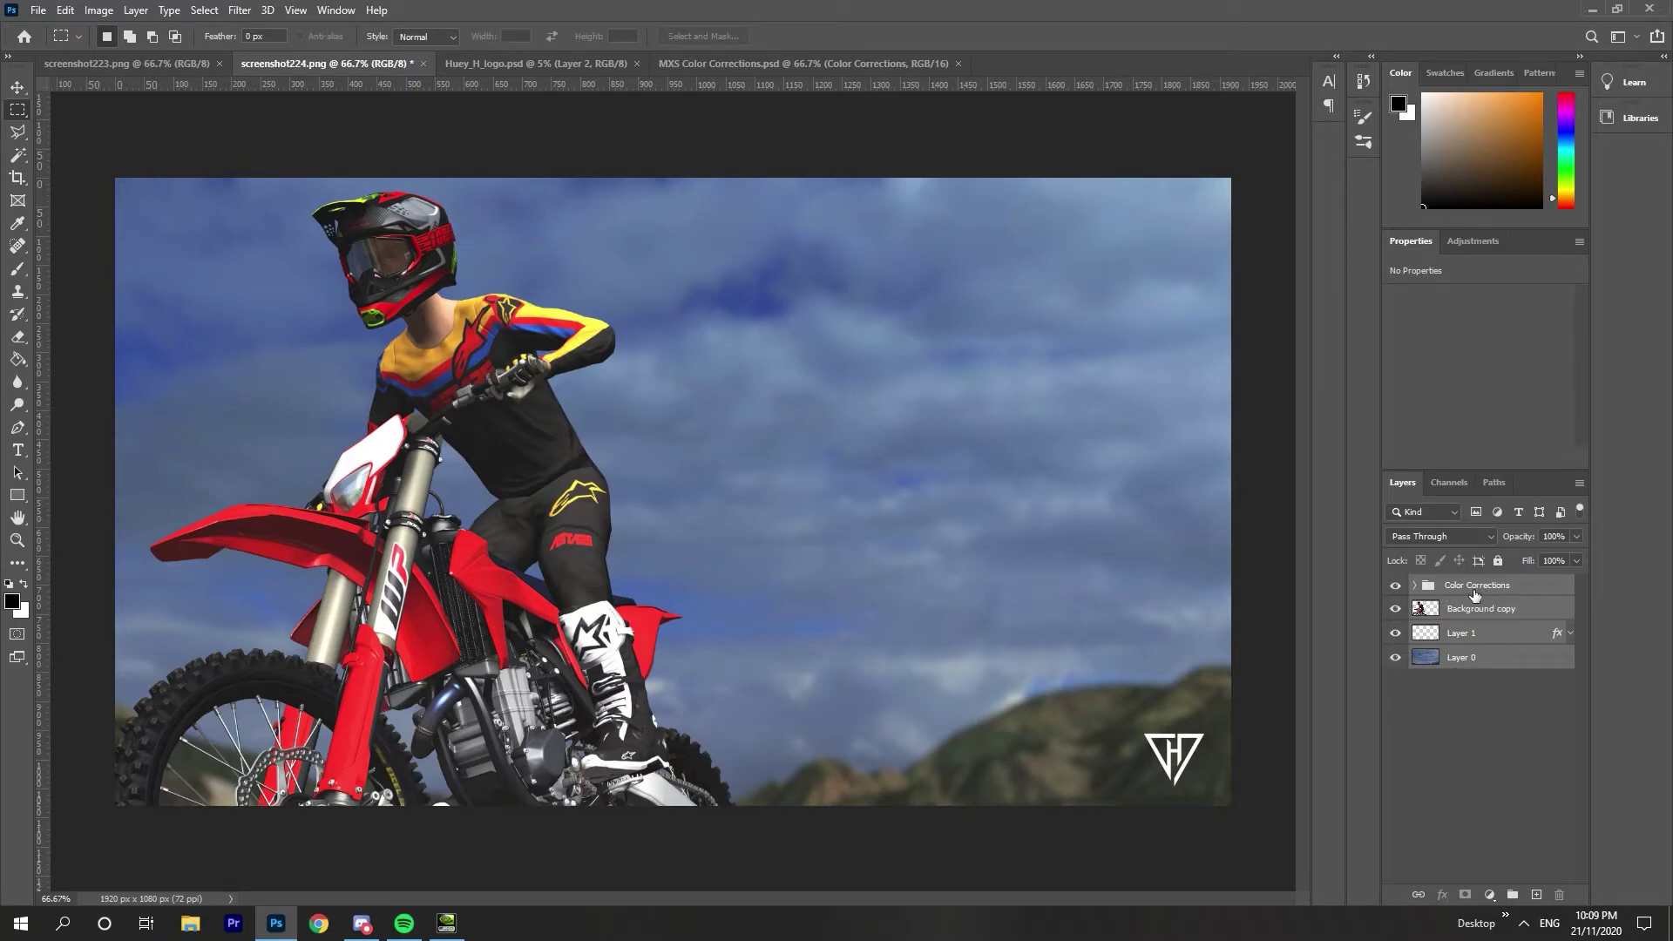
right_click(1481, 598)
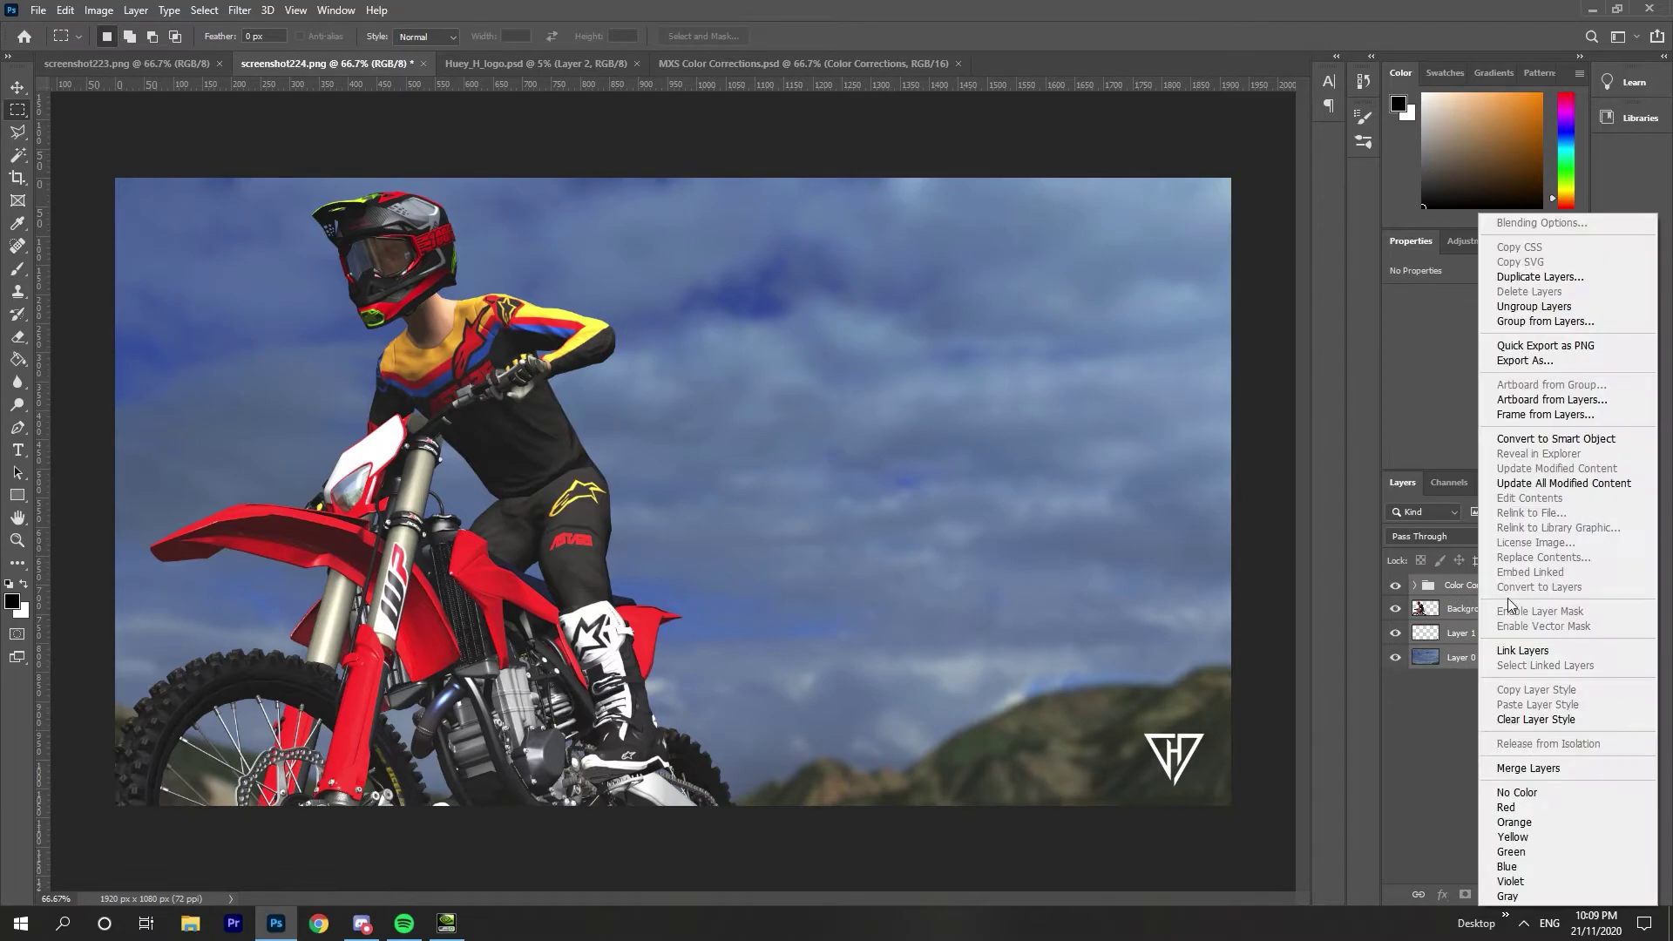
left_click(1532, 767)
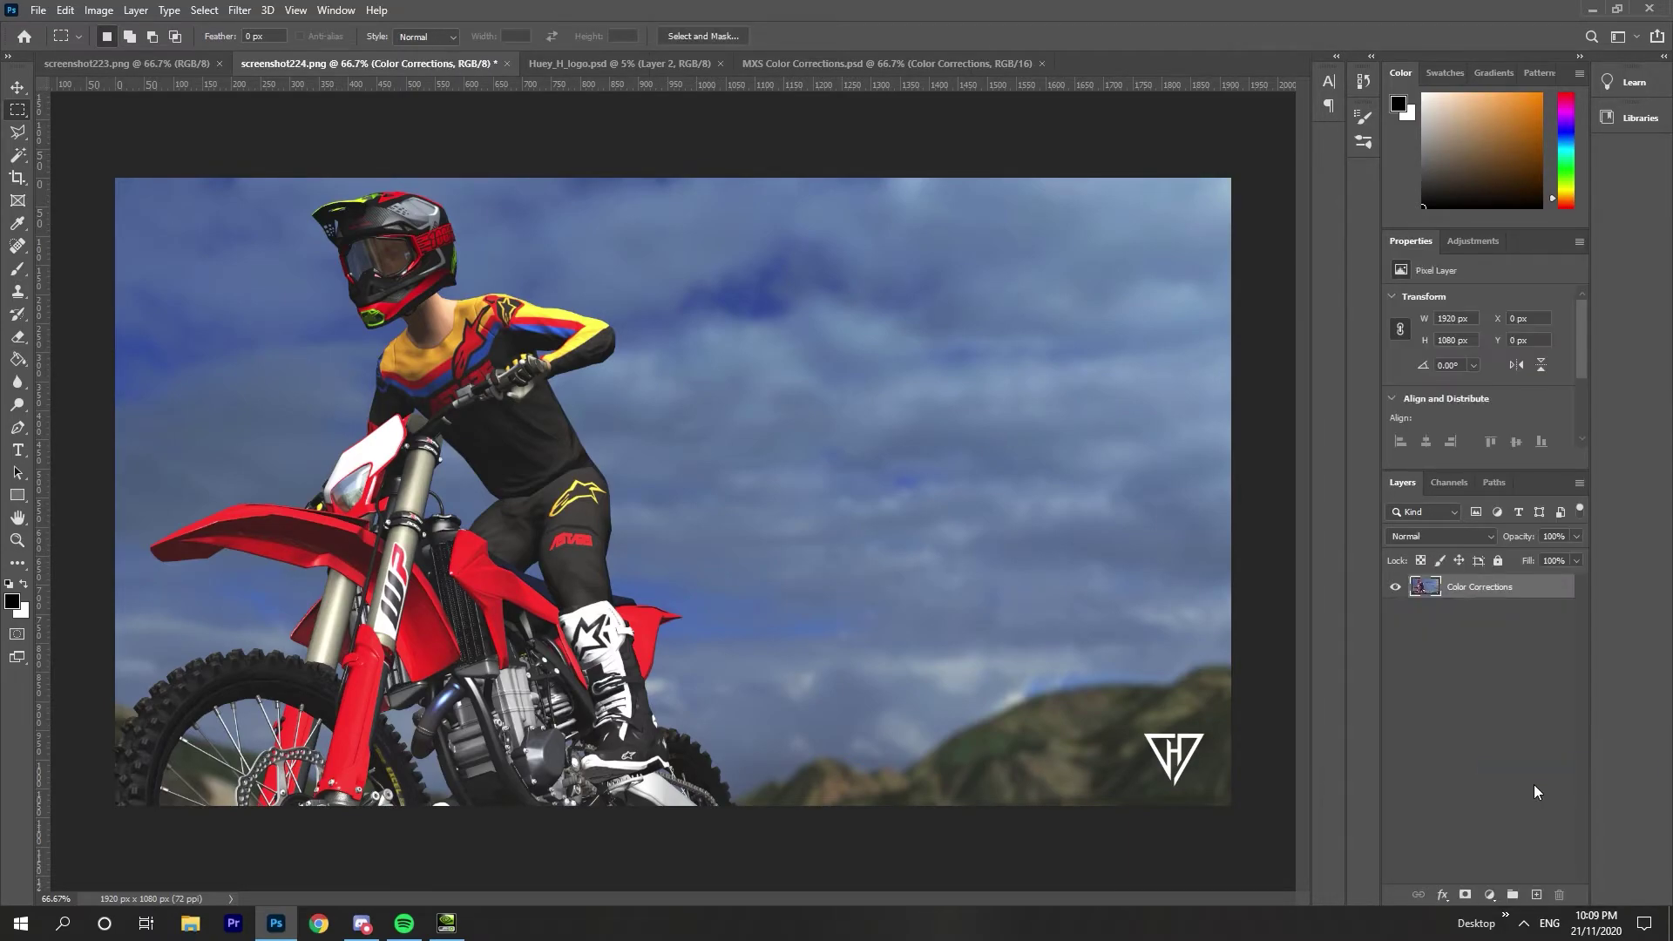
left_click(242, 18)
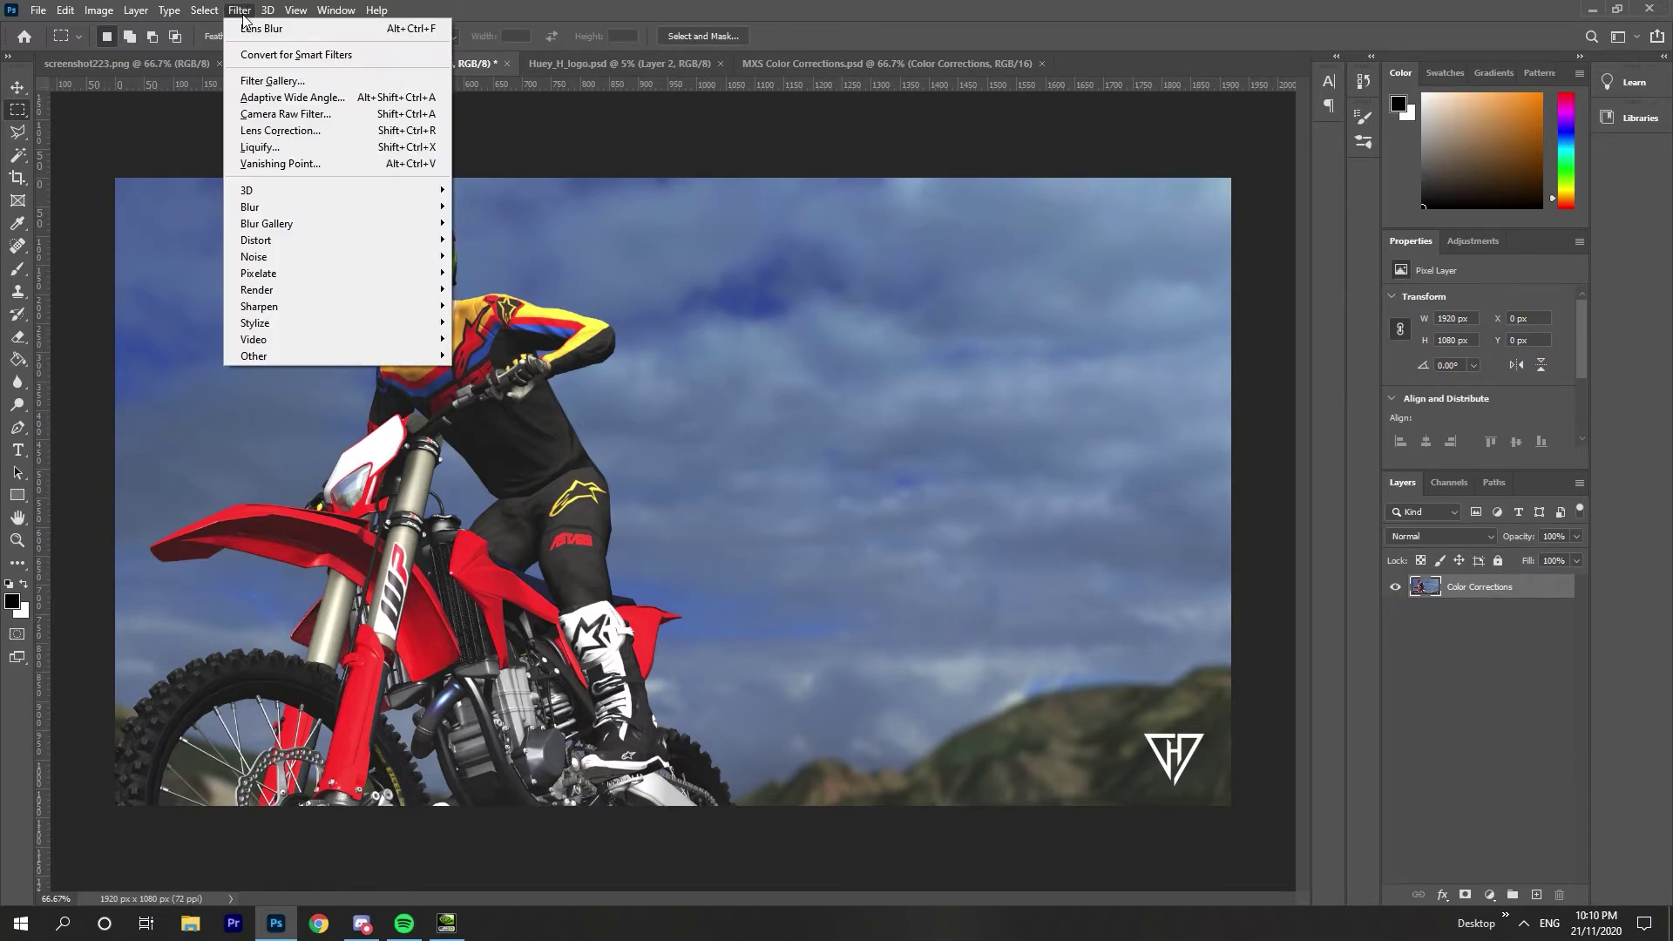
In the Camera Raw Filter, set Temperature +3, Exposure -0.10, Contrast +7 and Highlights -25.
left_click(269, 118)
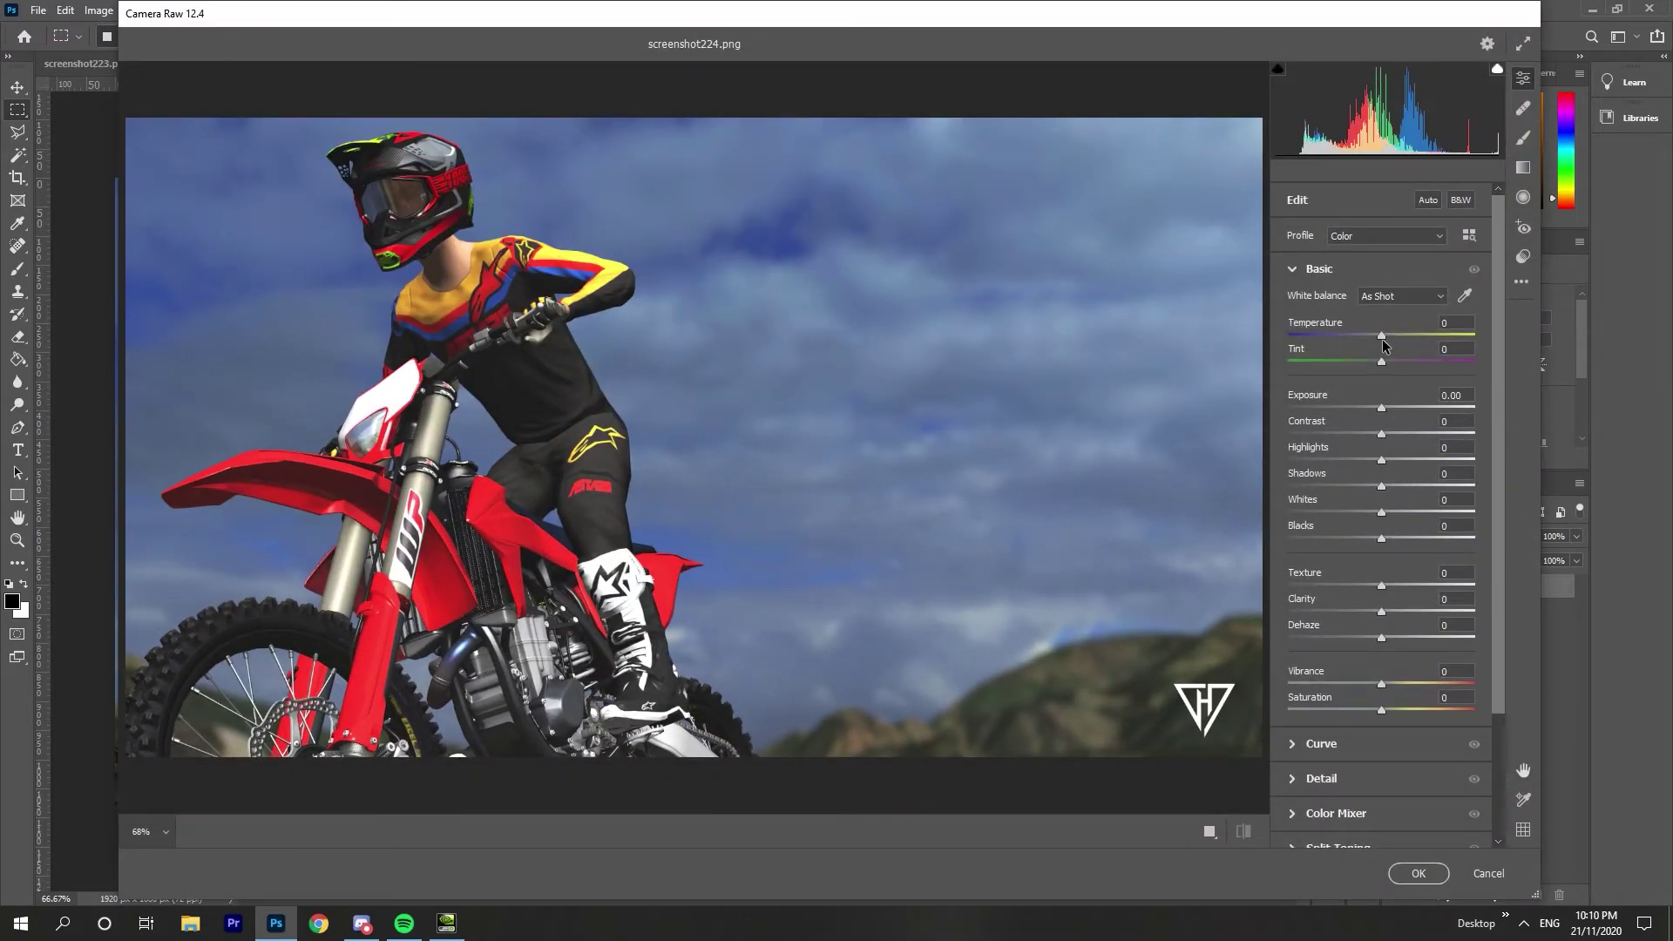
left_click_drag(1381, 340, 1384, 338)
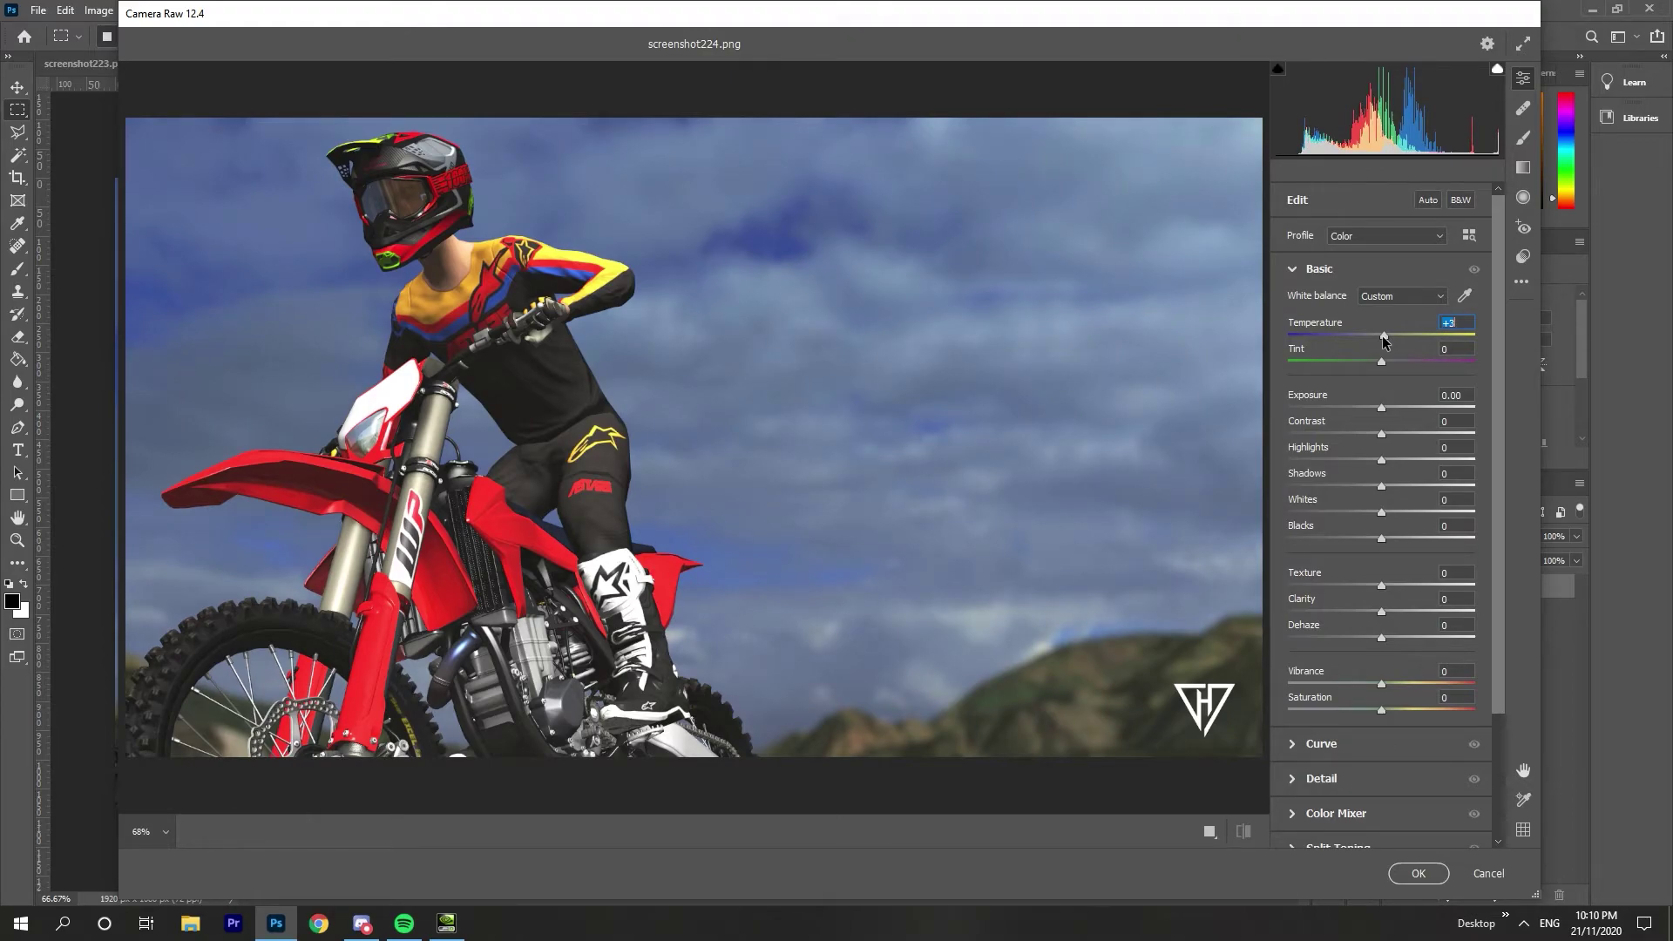
mouse_move(1384, 336)
left_mouse_down()
mouse_move(1487, 342)
mouse_move(1384, 341)
left_mouse_up()
left_click_drag(1382, 408, 1381, 415)
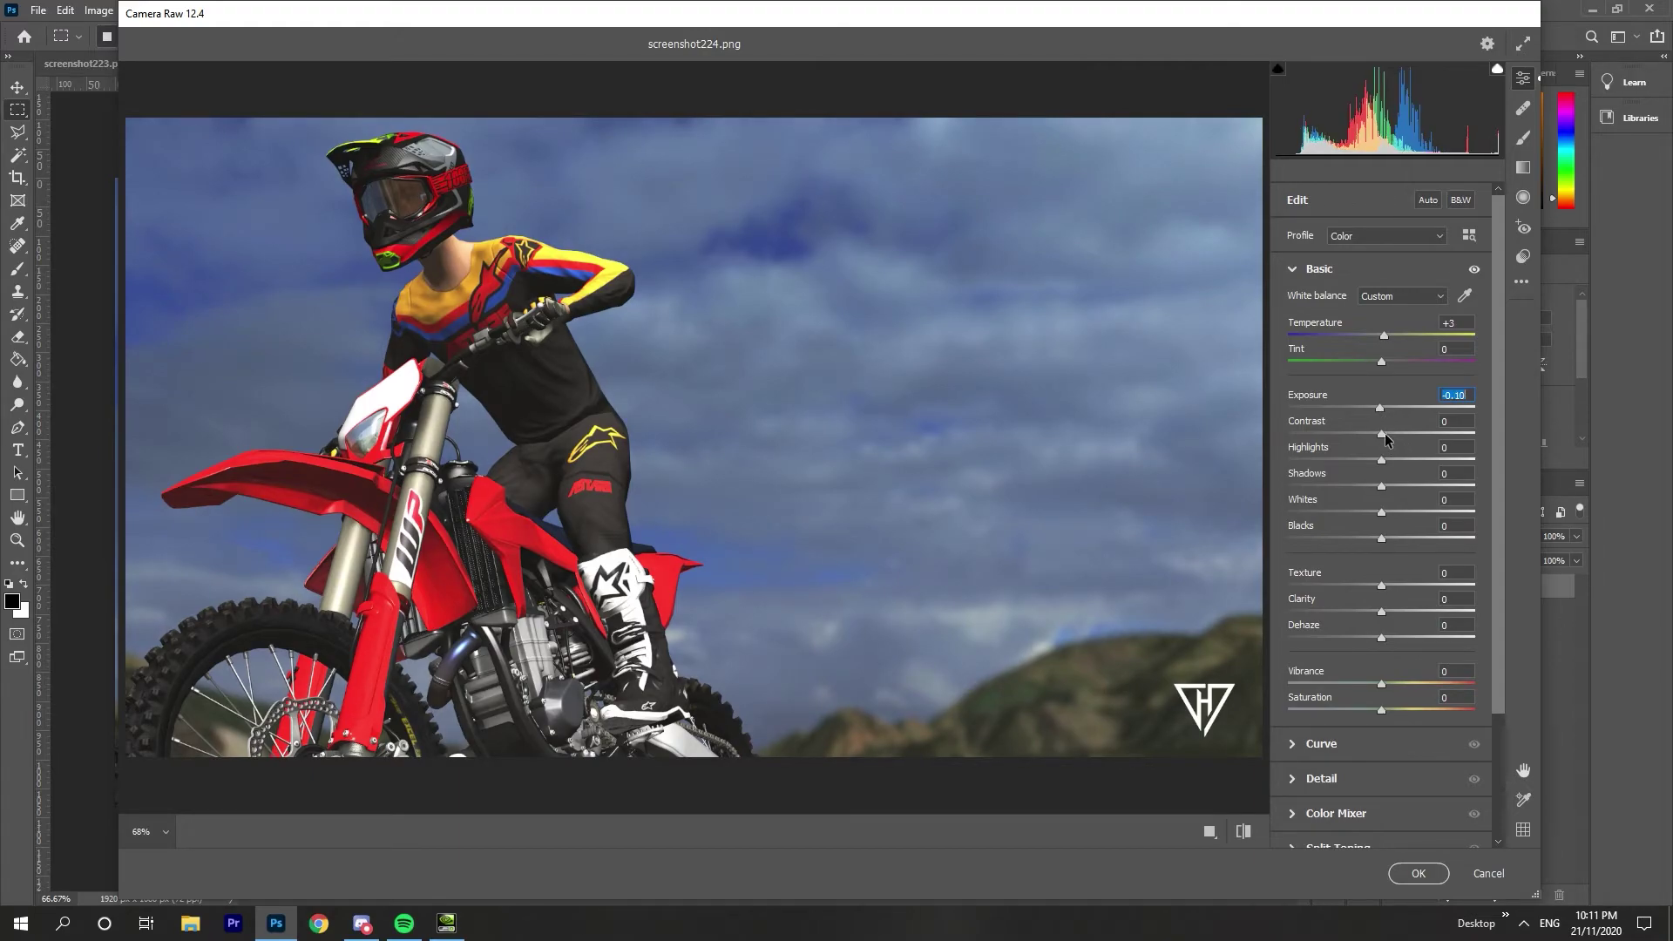
left_click_drag(1384, 435, 1388, 438)
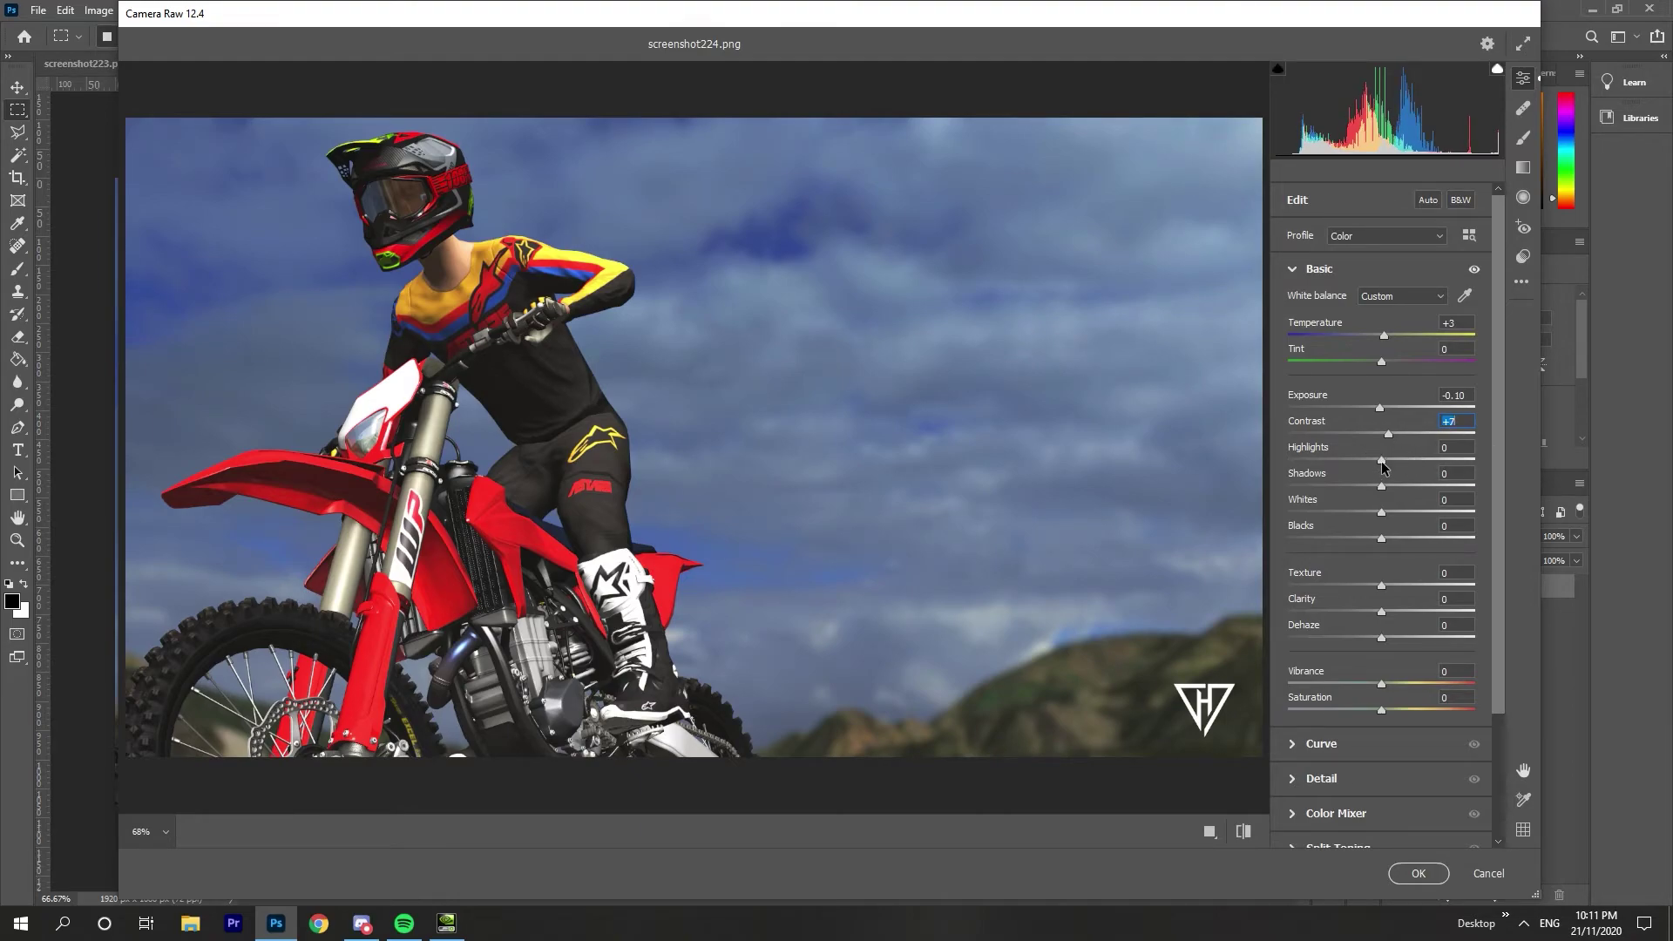
left_click_drag(1382, 463, 1360, 463)
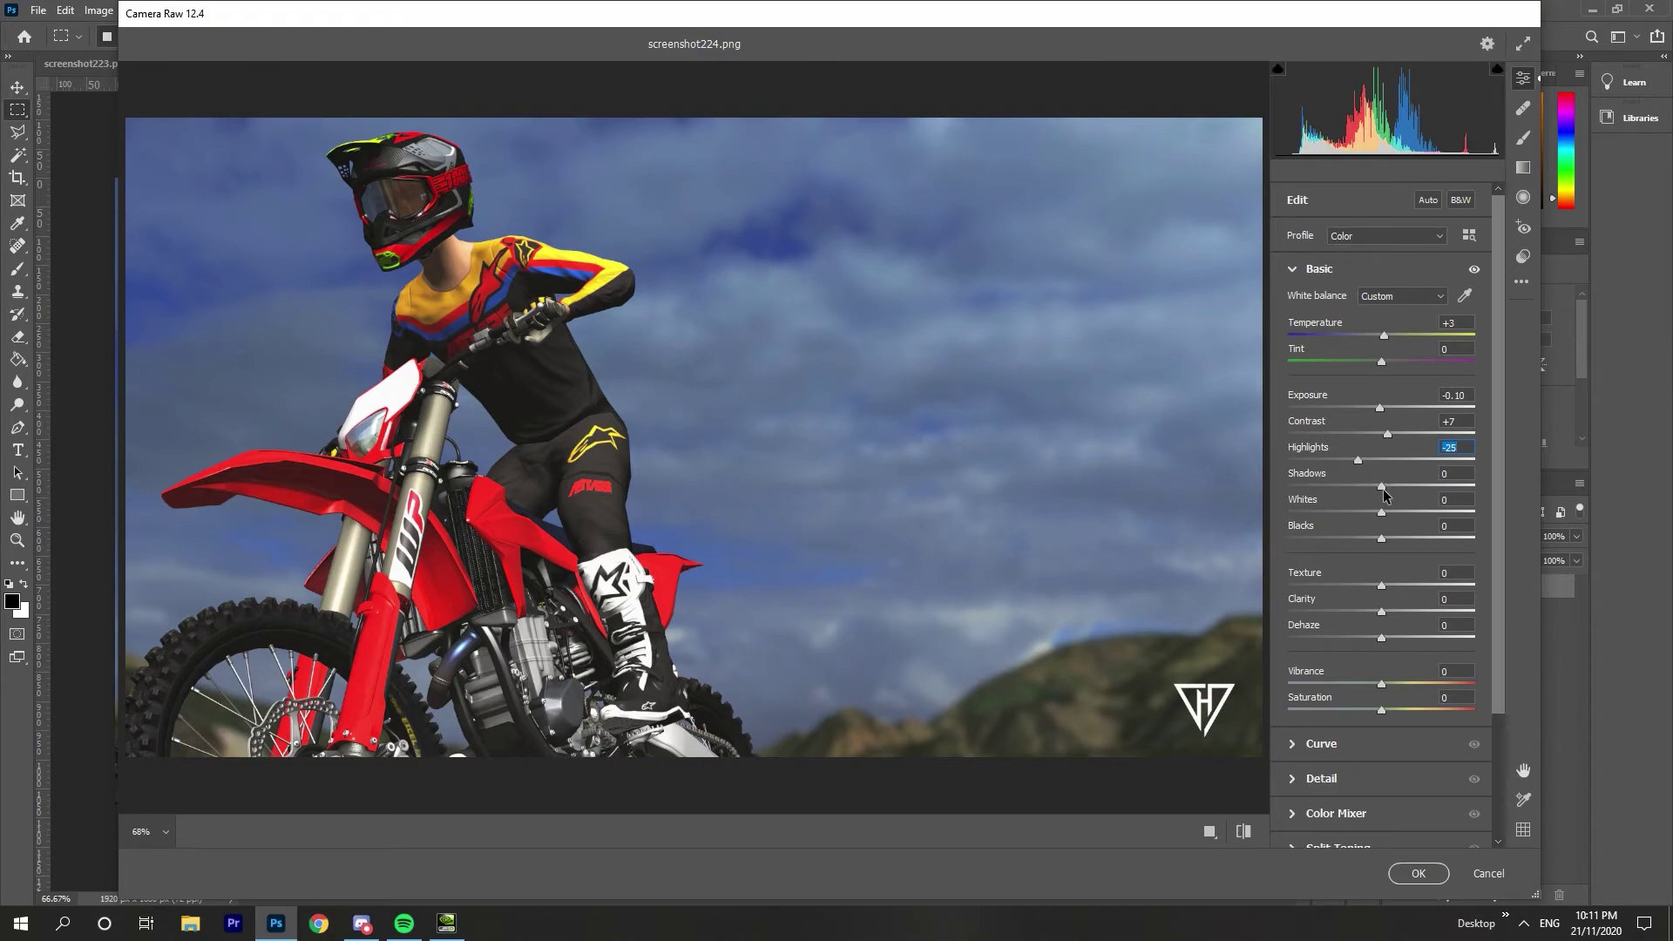
Lift Shadows to +21 and add Clarity +10 and Dehaze +5 in Camera Raw's Basic panel.
left_click_drag(1383, 486, 1411, 589)
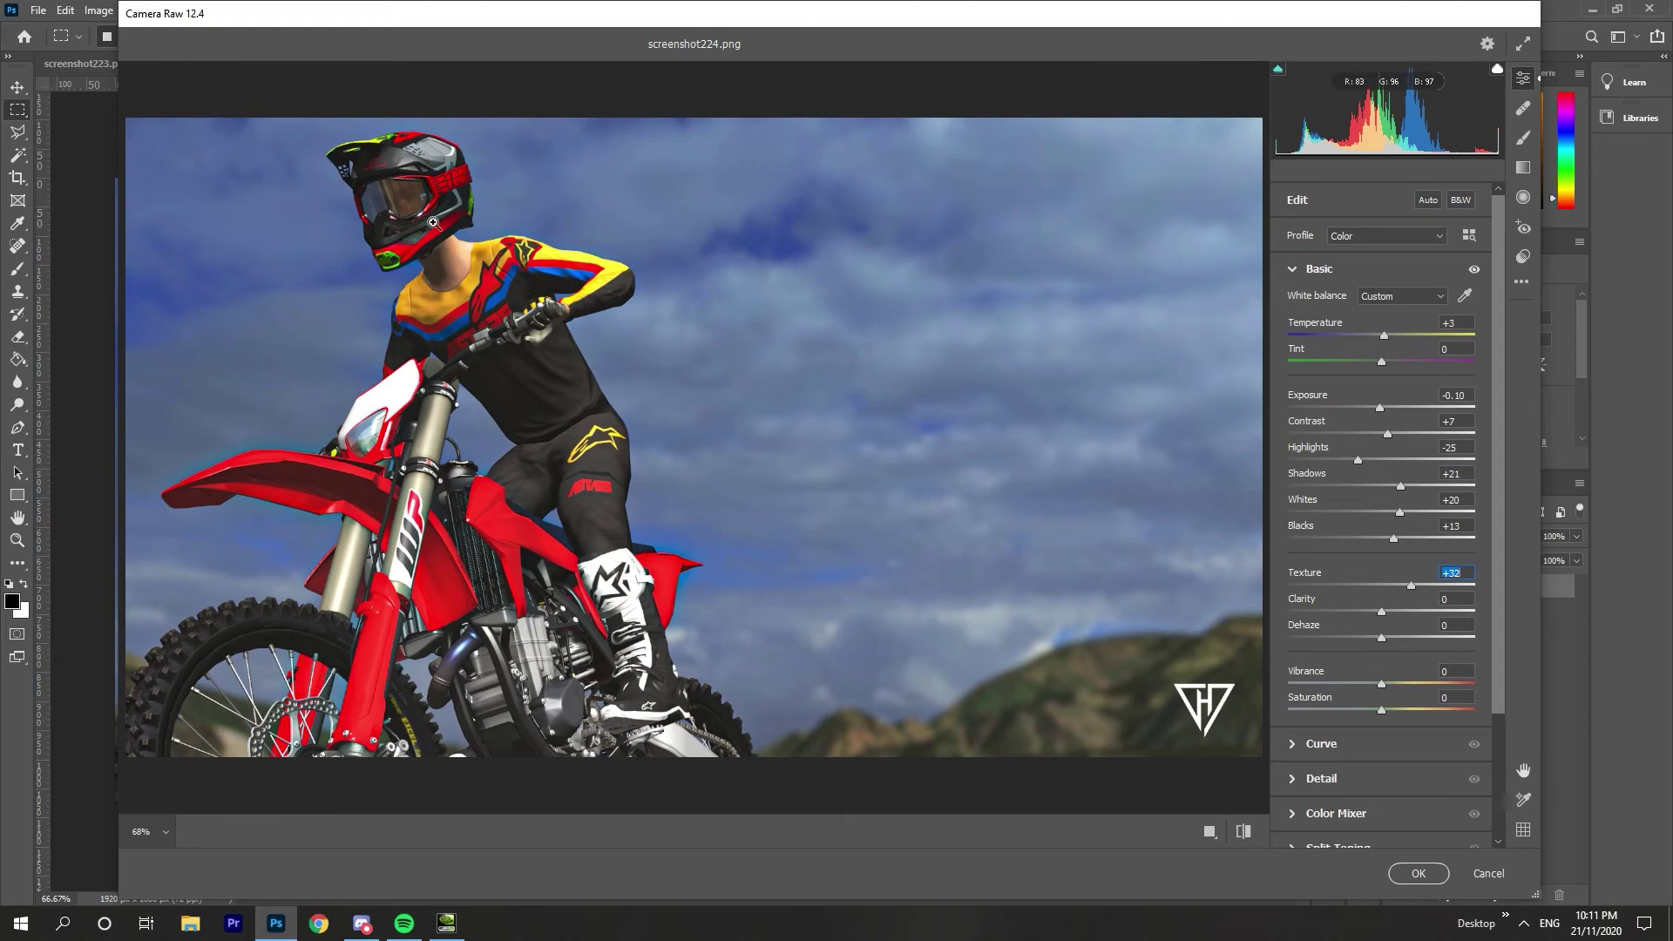
left_click_drag(1381, 612, 1392, 619)
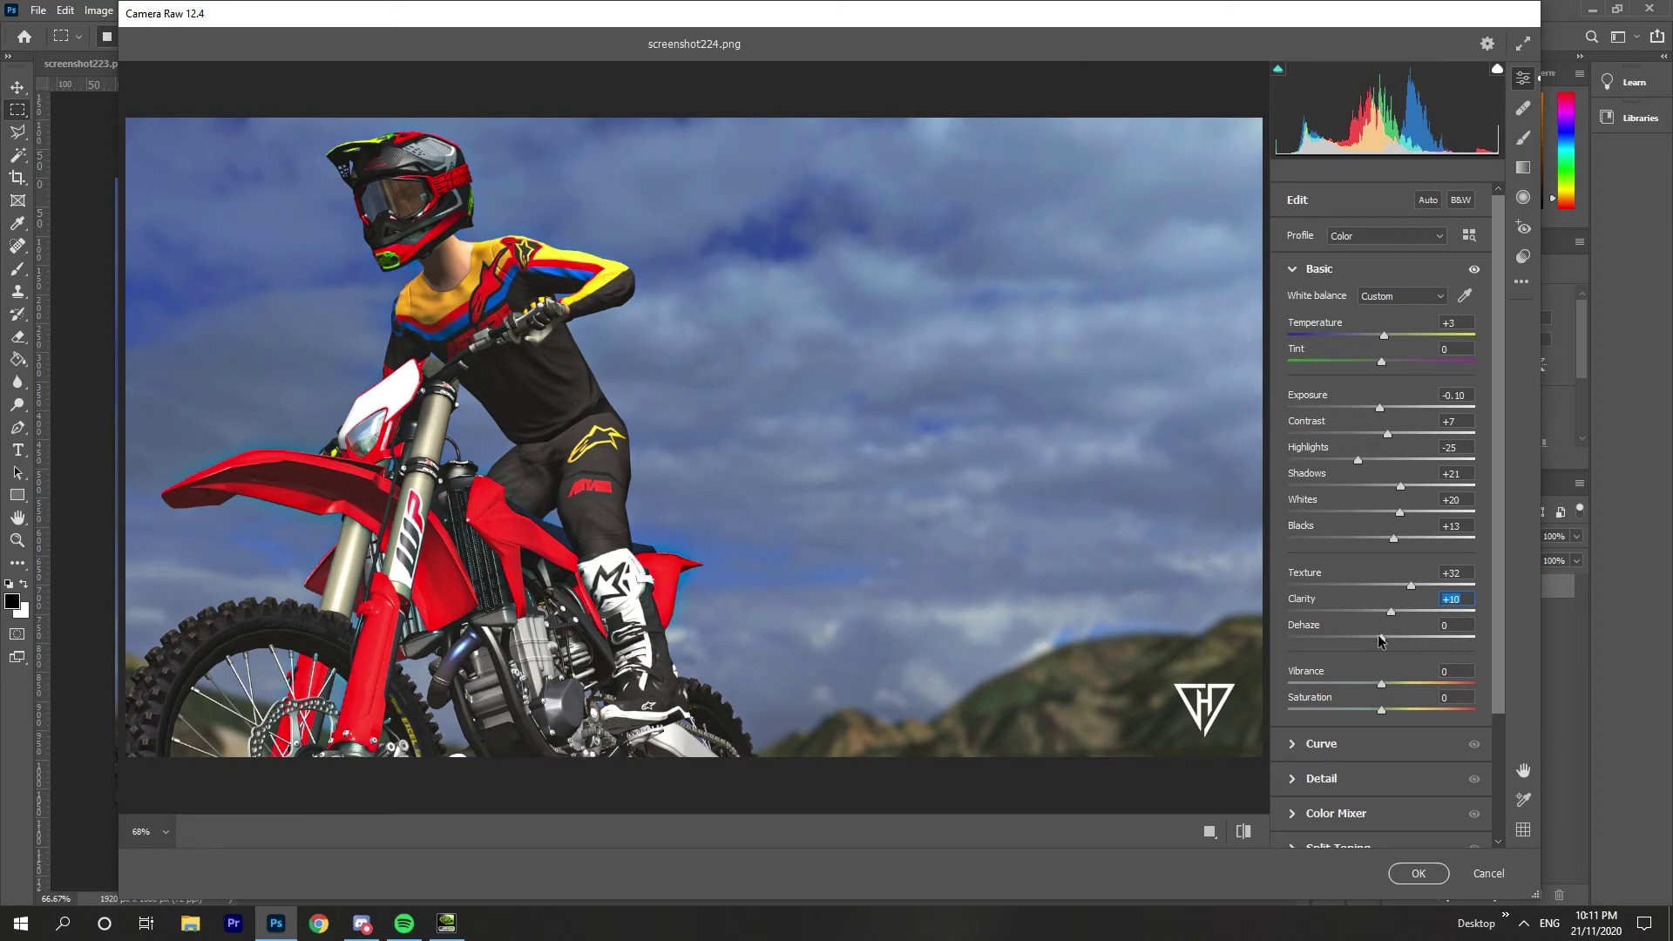
left_click_drag(1381, 638, 1387, 638)
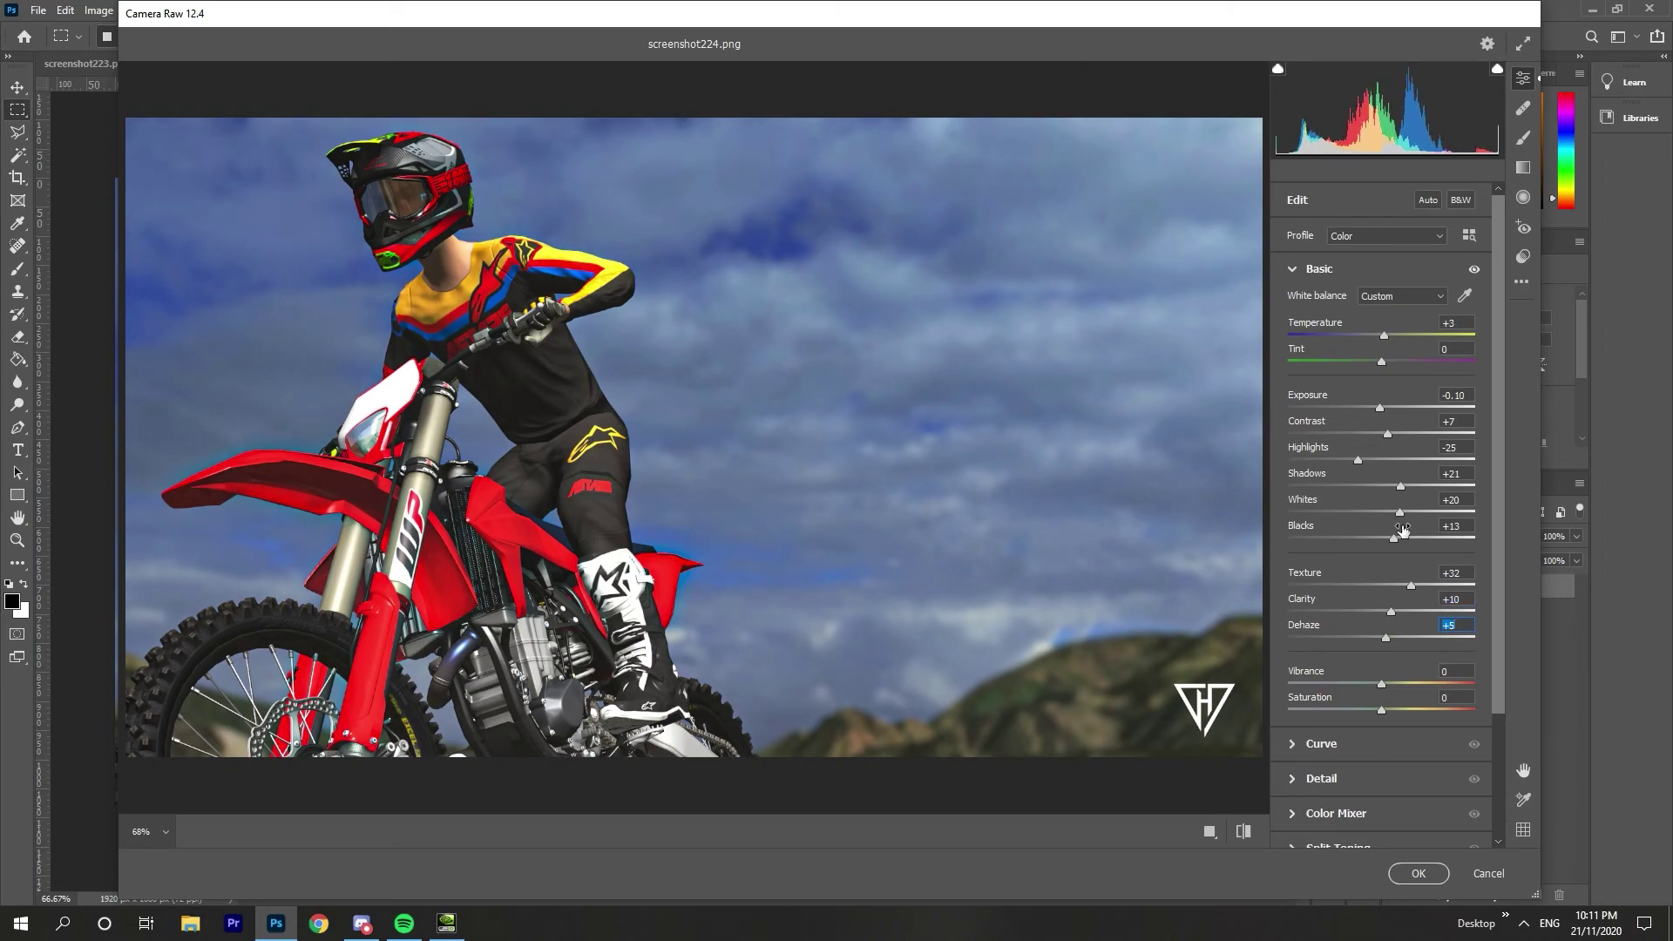
Confirm the Camera Raw dialog with OK to apply the adjustments.
left_click(1418, 874)
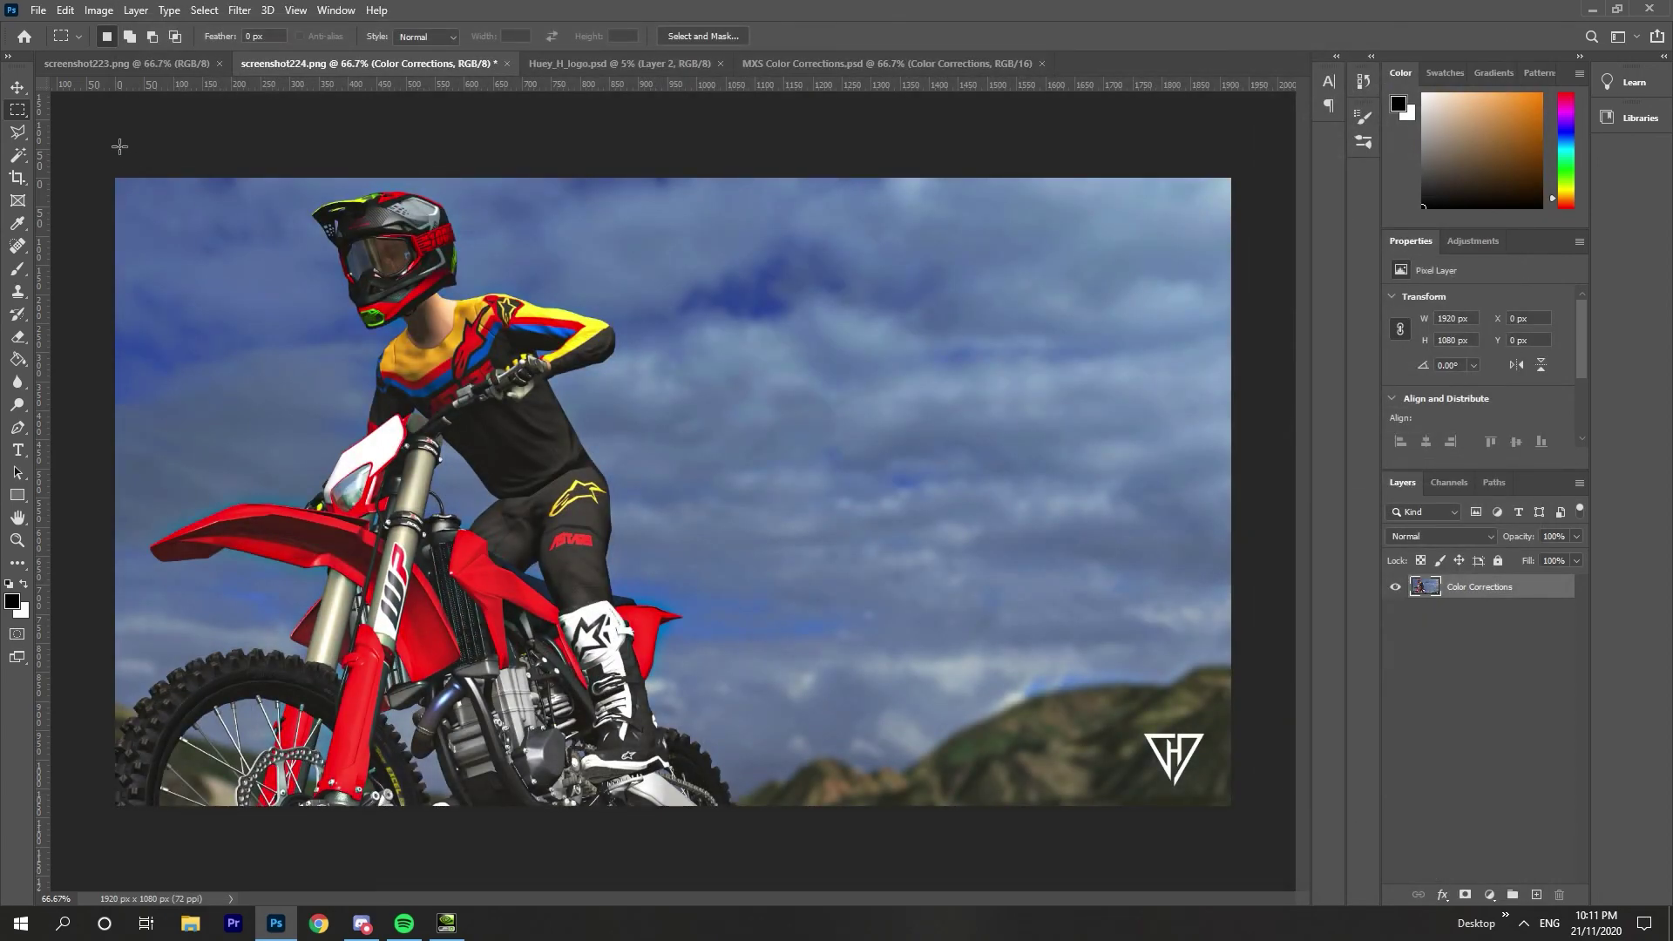